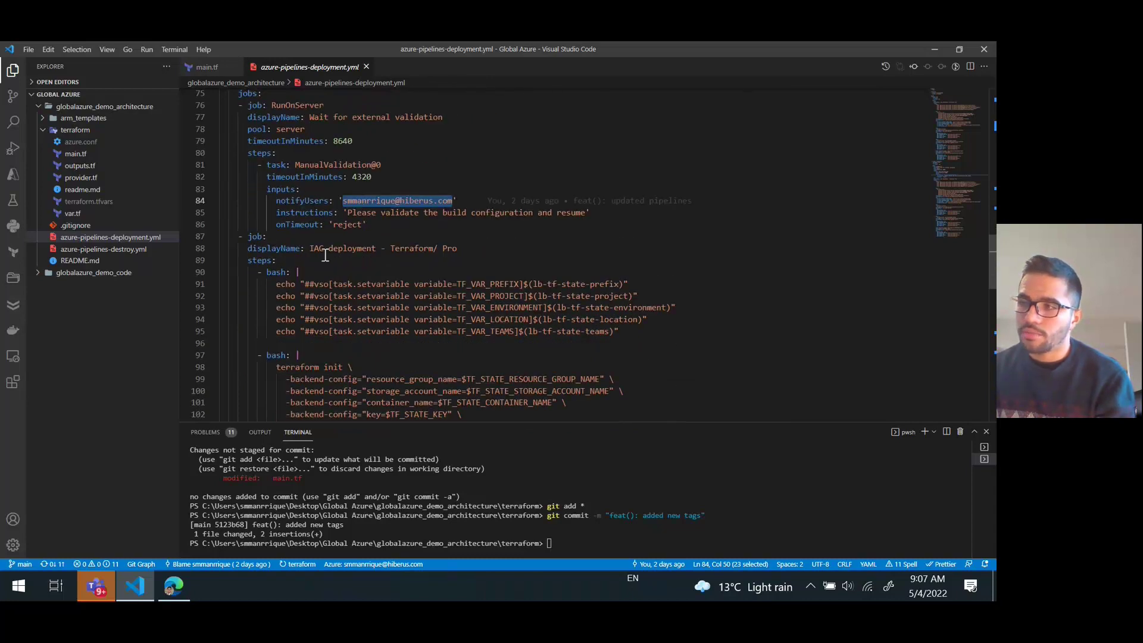
Step: Examine the Production stage's external validation job in azure-pipelines-deployment.yml, including its ManualValidation@0 task and notification inputs
scroll(326, 262, down, 2)
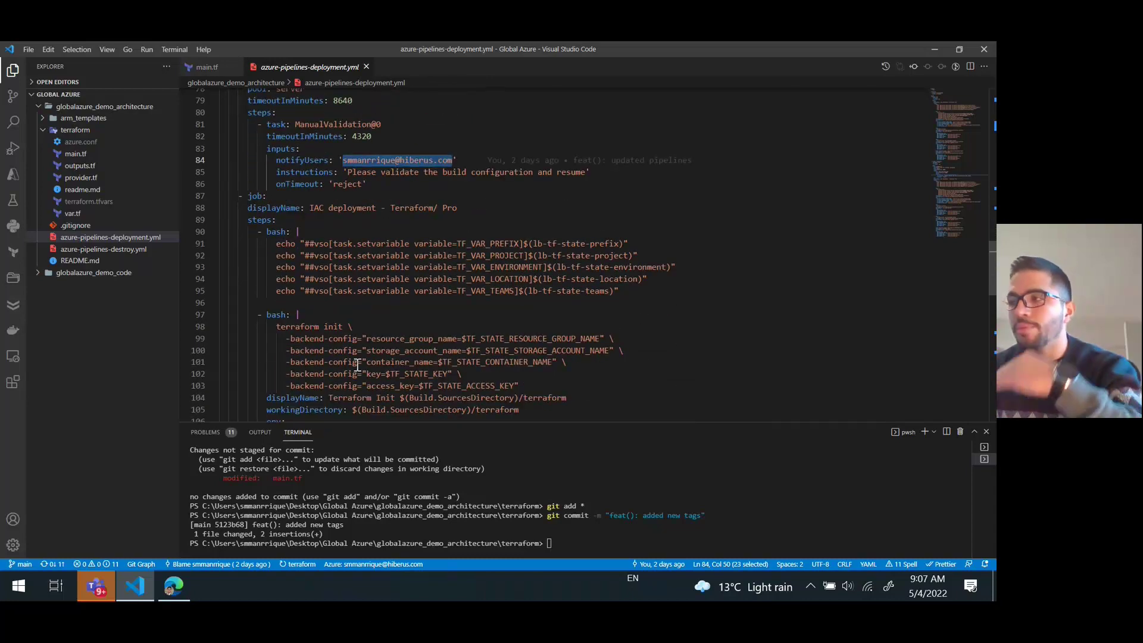
scroll(357, 365, up, 2)
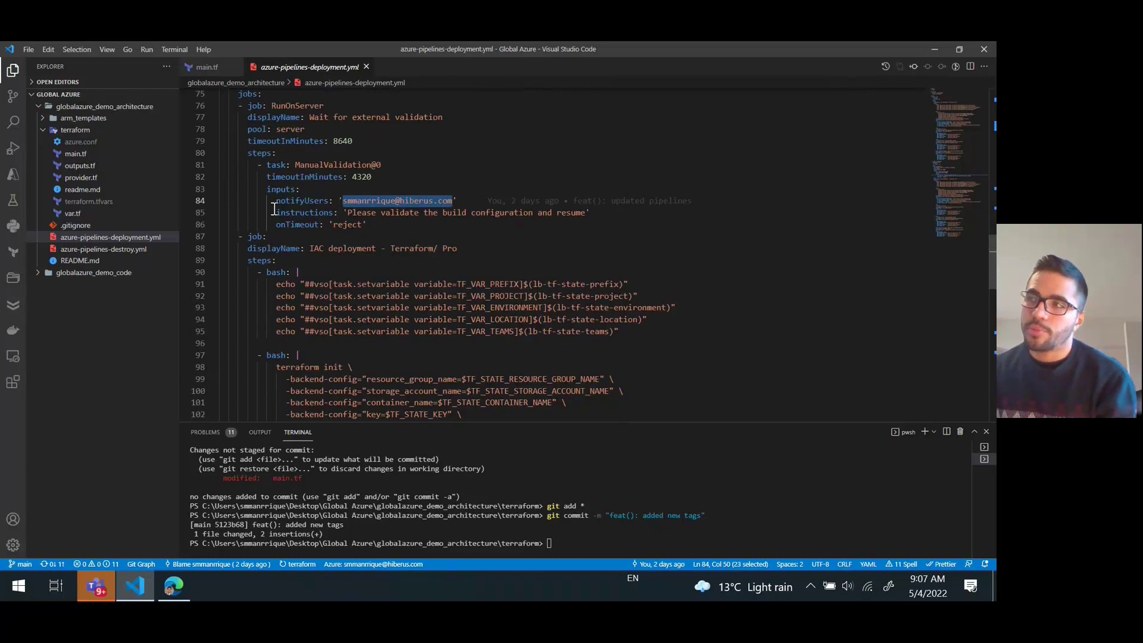
scroll(275, 209, up, 2)
drag(235, 187, 372, 305)
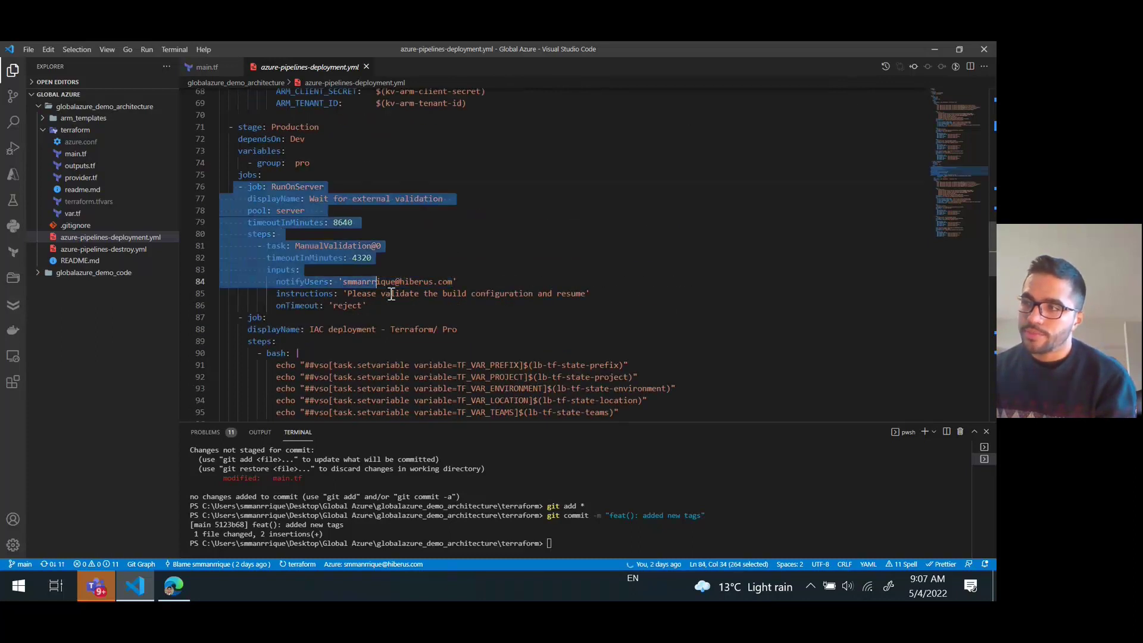
Step: Open azure-pipelines-destroy.yml and examine its trigger, variable groups, Dev stage Terraform initialisation and the terraform apply -destroy task
click(101, 250)
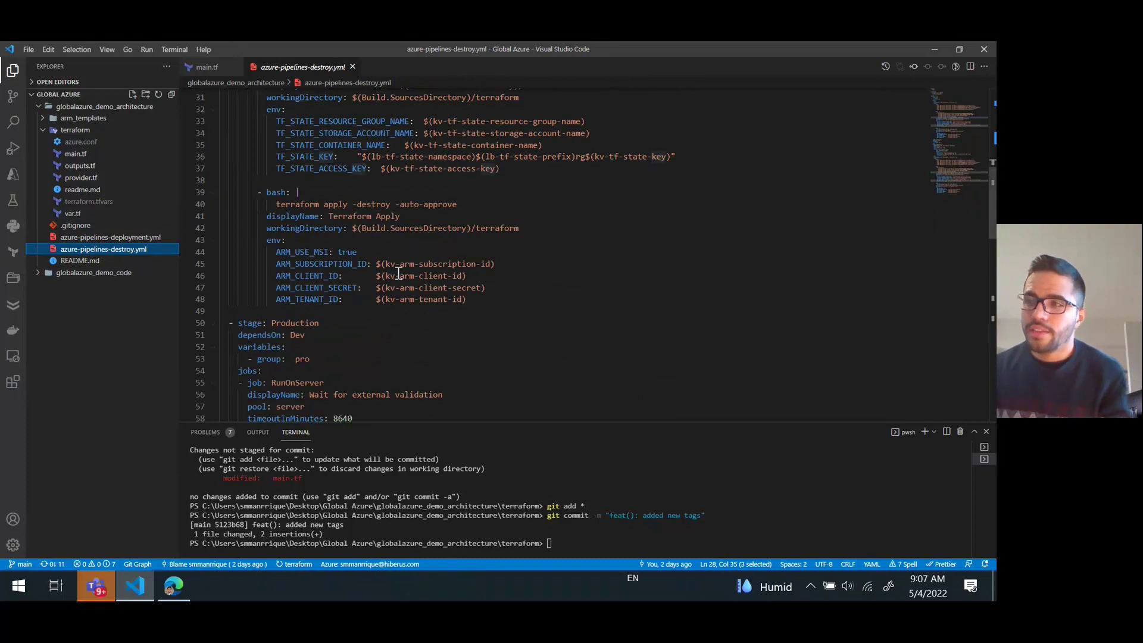
scroll(399, 273, up, 1)
scroll(403, 275, up, 5)
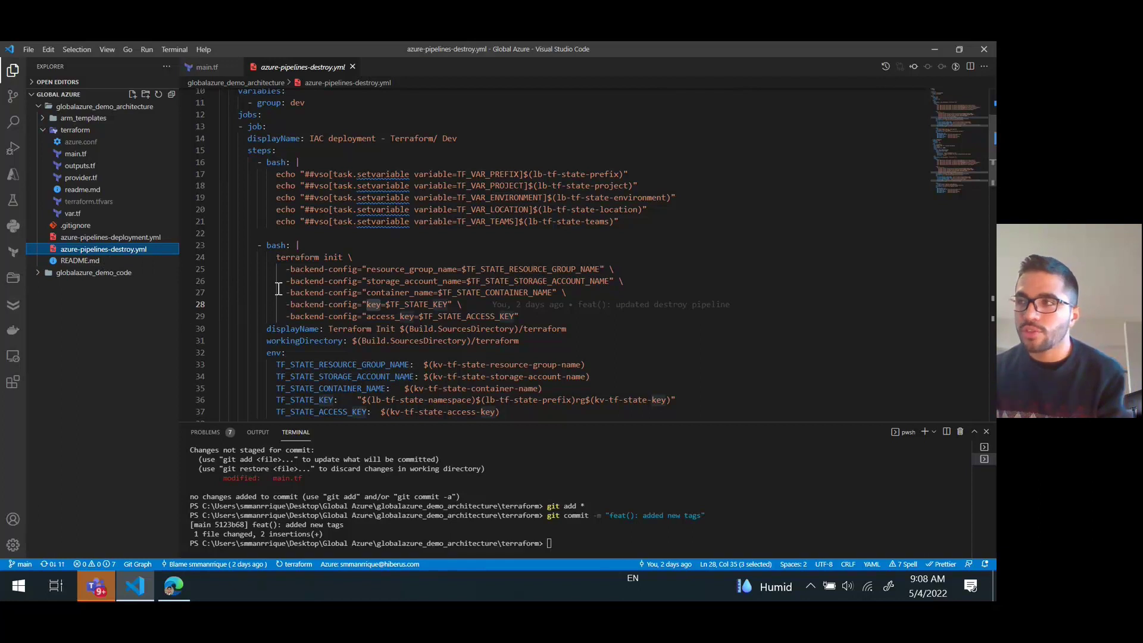
scroll(271, 238, up, 3)
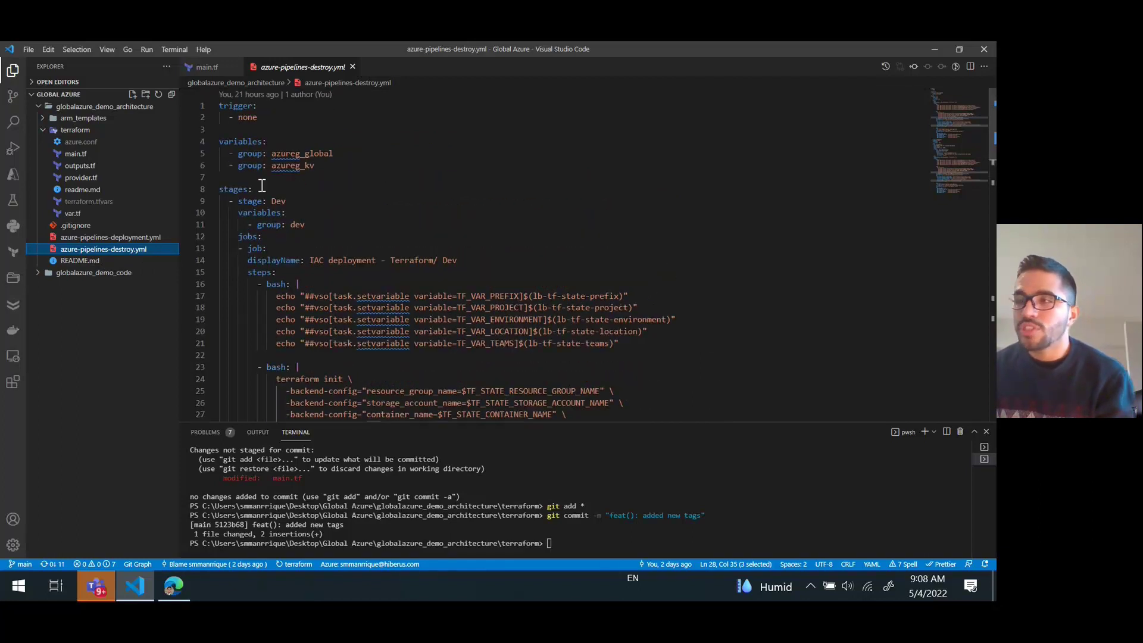
scroll(292, 262, down, 2)
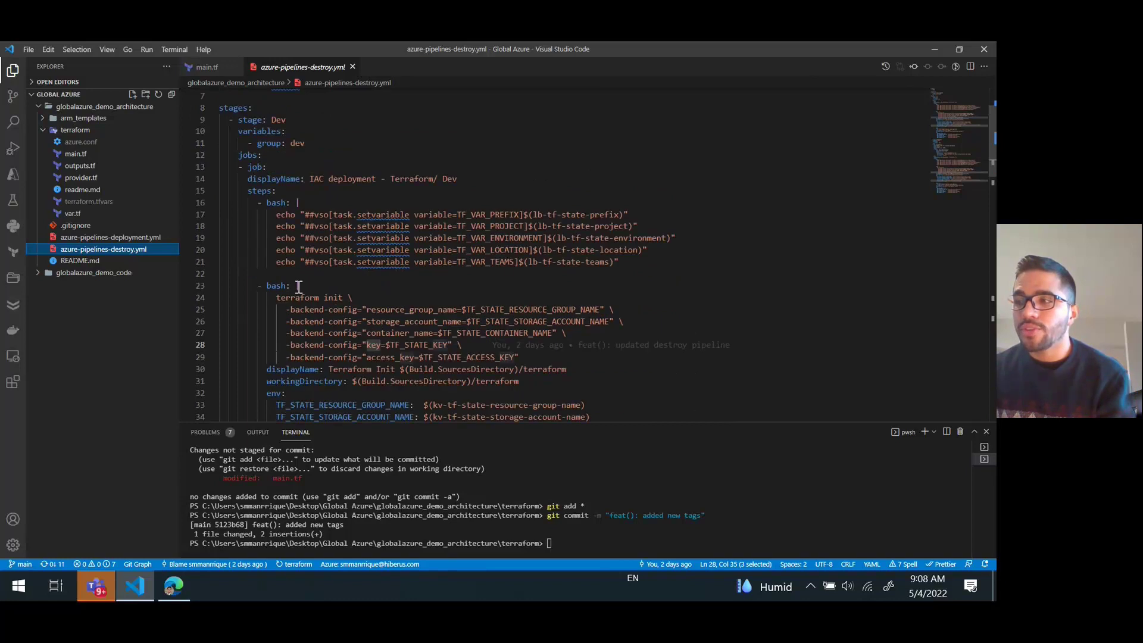
drag(267, 286, 574, 383)
scroll(551, 362, down, 7)
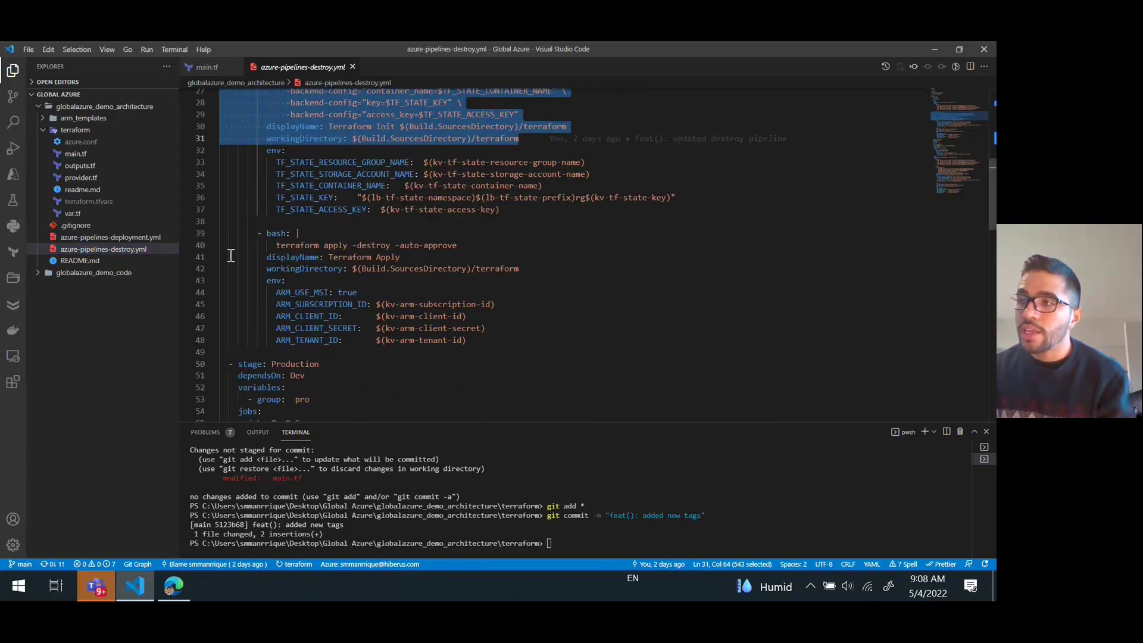
drag(253, 238, 511, 340)
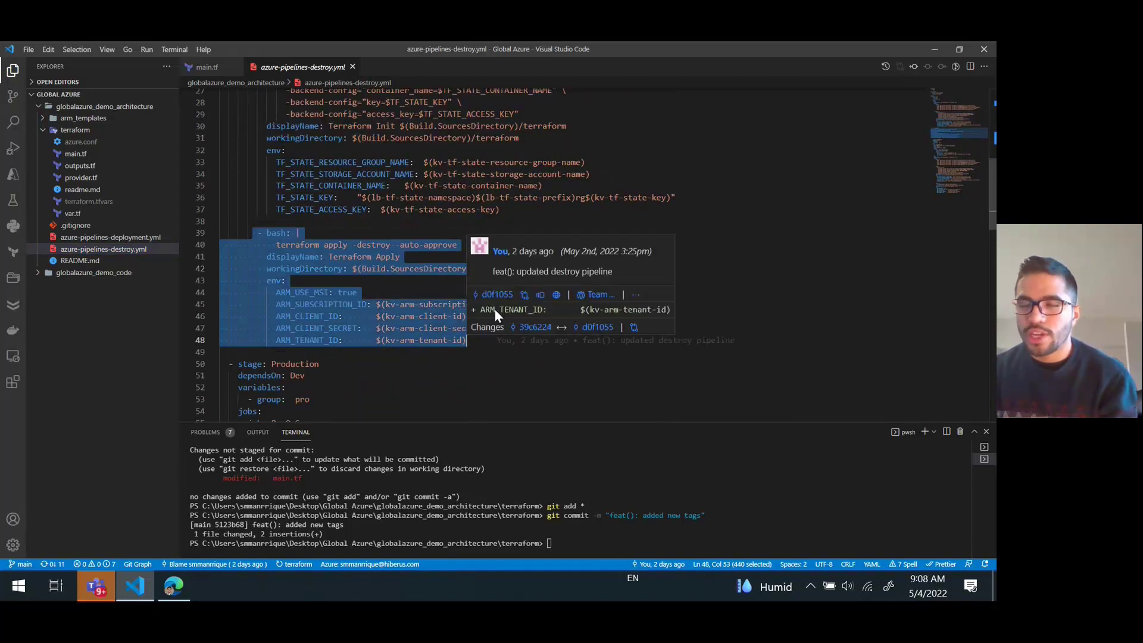
Step: Close azure-pipelines-destroy.yml and main.tf, and switch to Azure DevOps in the Edge browser
click(353, 68)
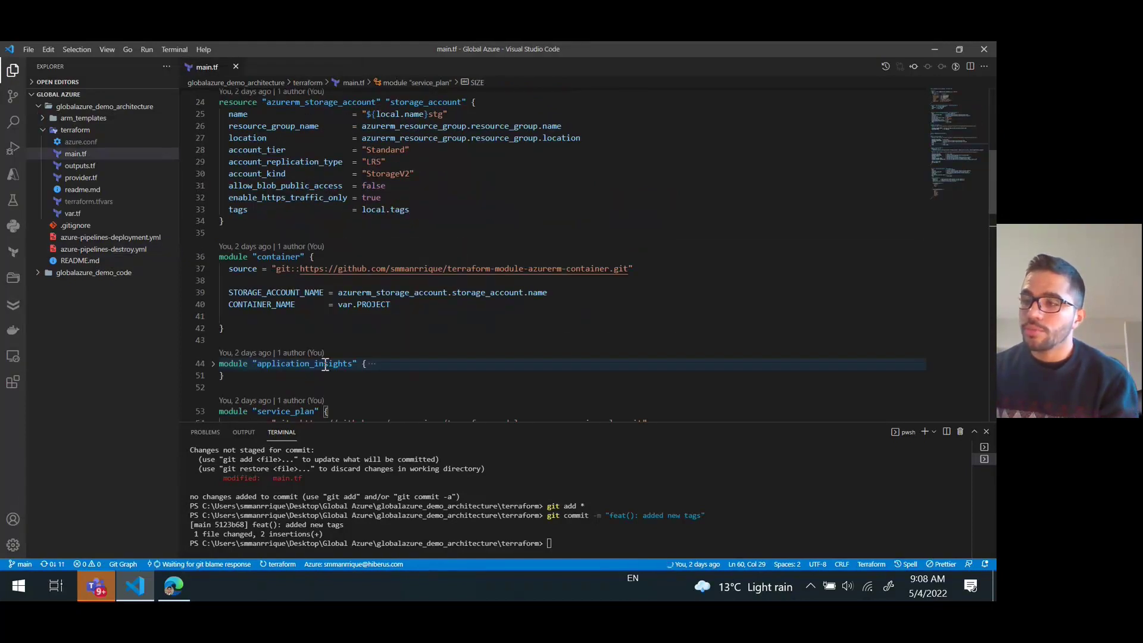
click(236, 67)
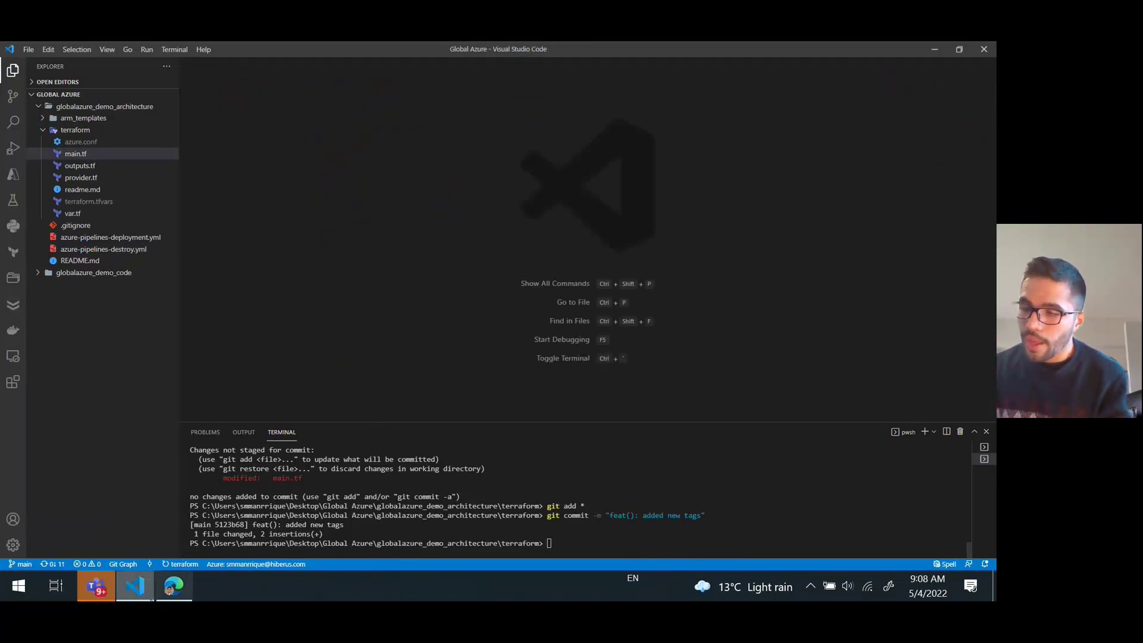
click(173, 585)
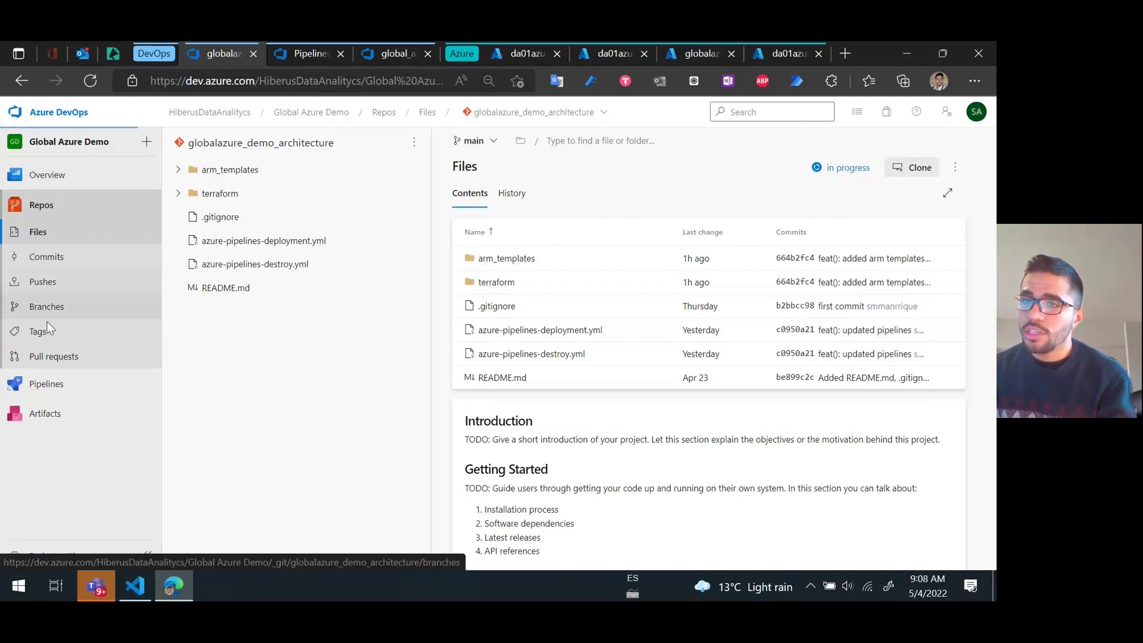
Step: Open the azureg_kv variable group from the pipelines Library and review its key vault link and secret names
click(46, 385)
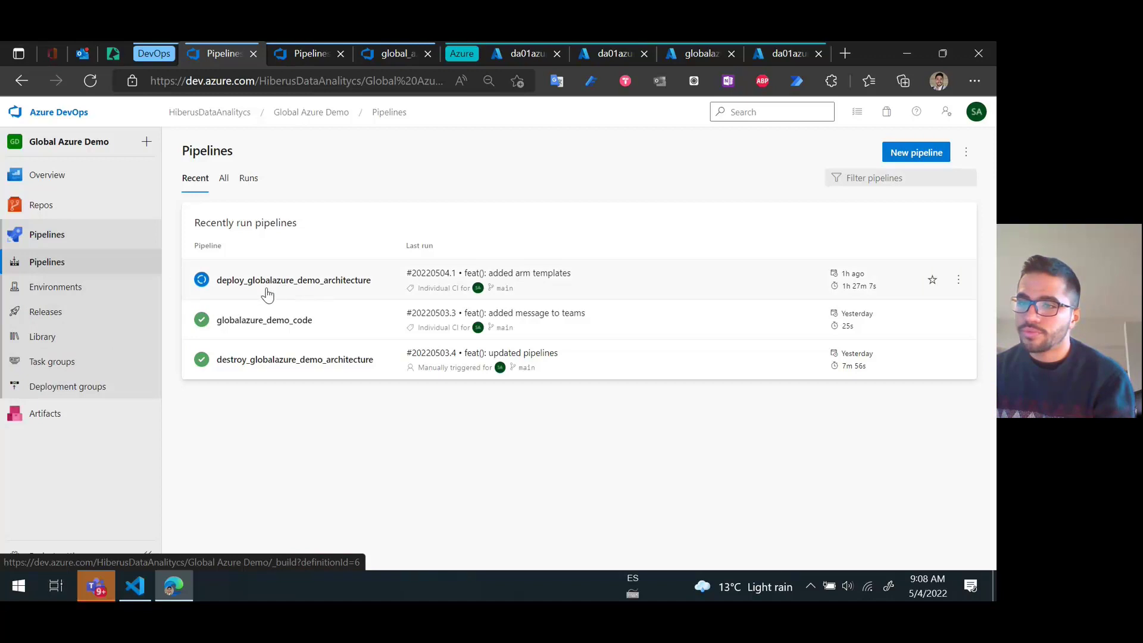
click(53, 341)
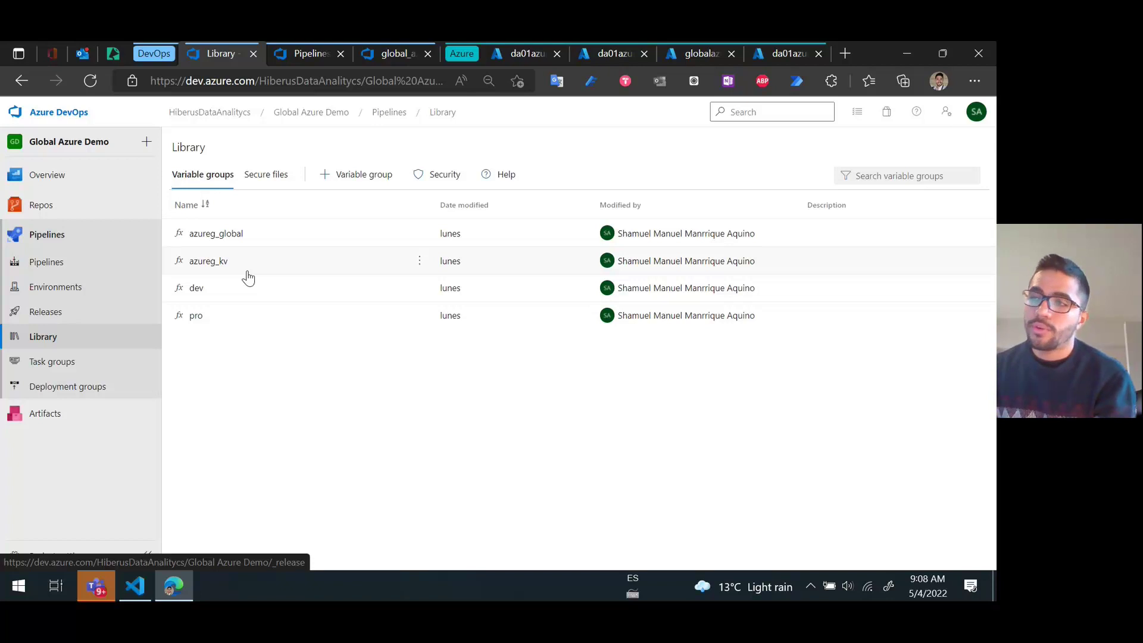
click(218, 265)
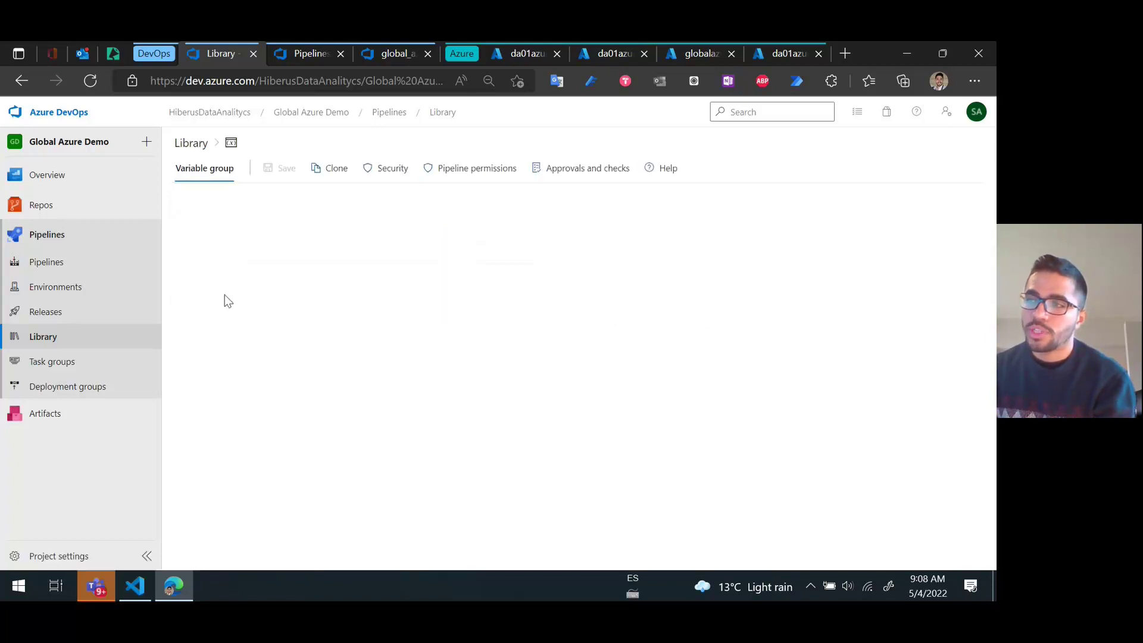
scroll(252, 395, down, 5)
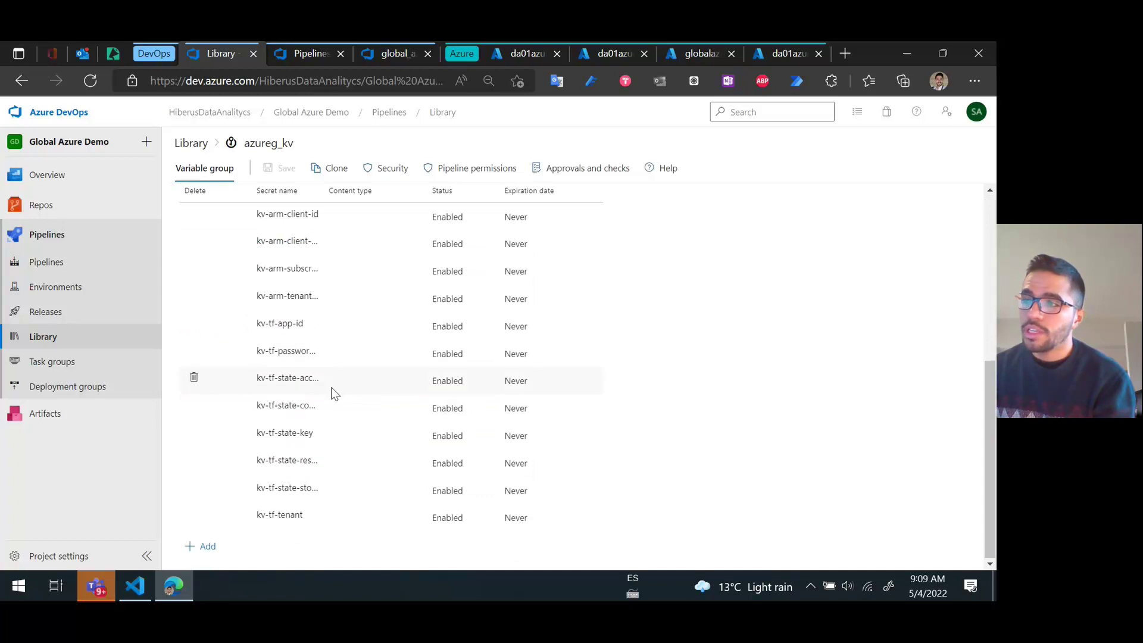
scroll(332, 396, up, 5)
scroll(370, 388, down, 5)
scroll(320, 413, up, 5)
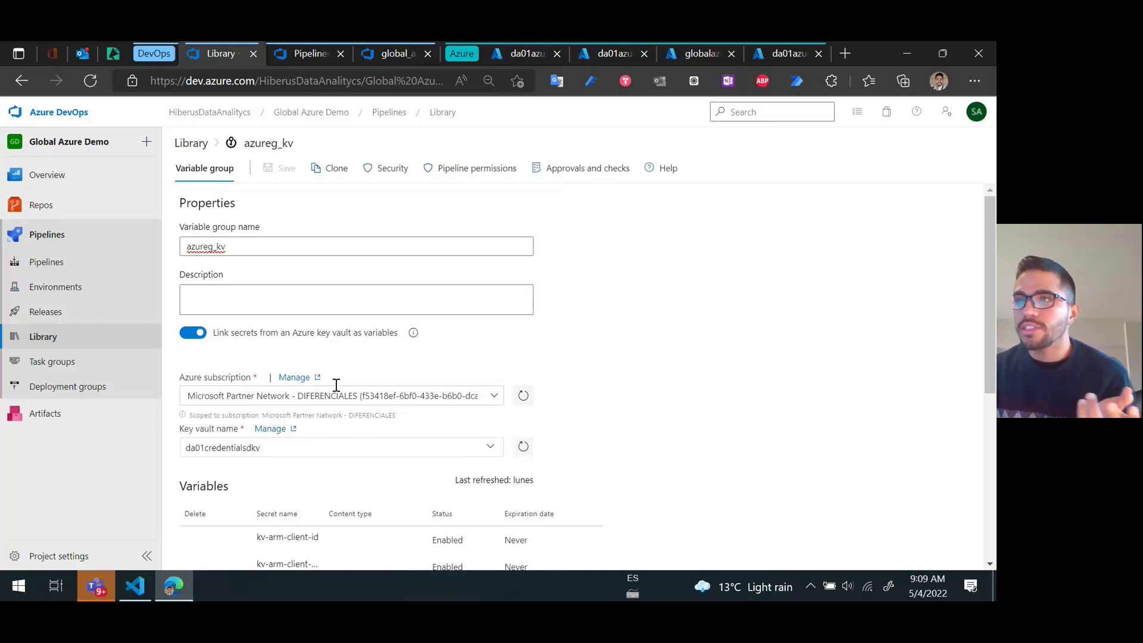
Step: Return to the Library and review the variables in the dev and pro variable groups
click(200, 146)
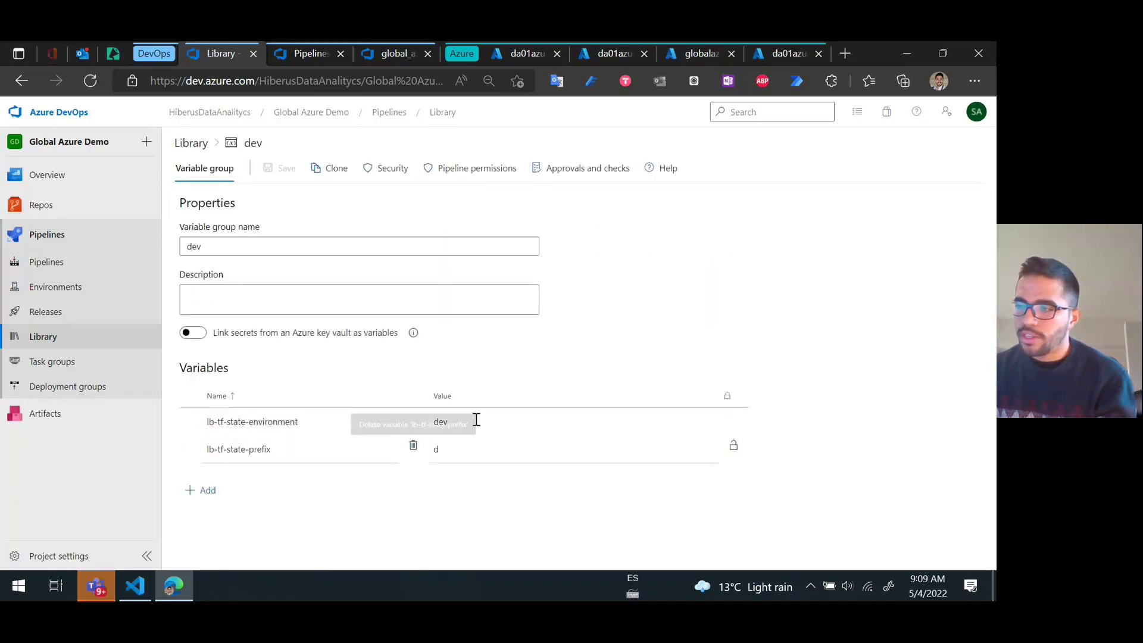
click(192, 144)
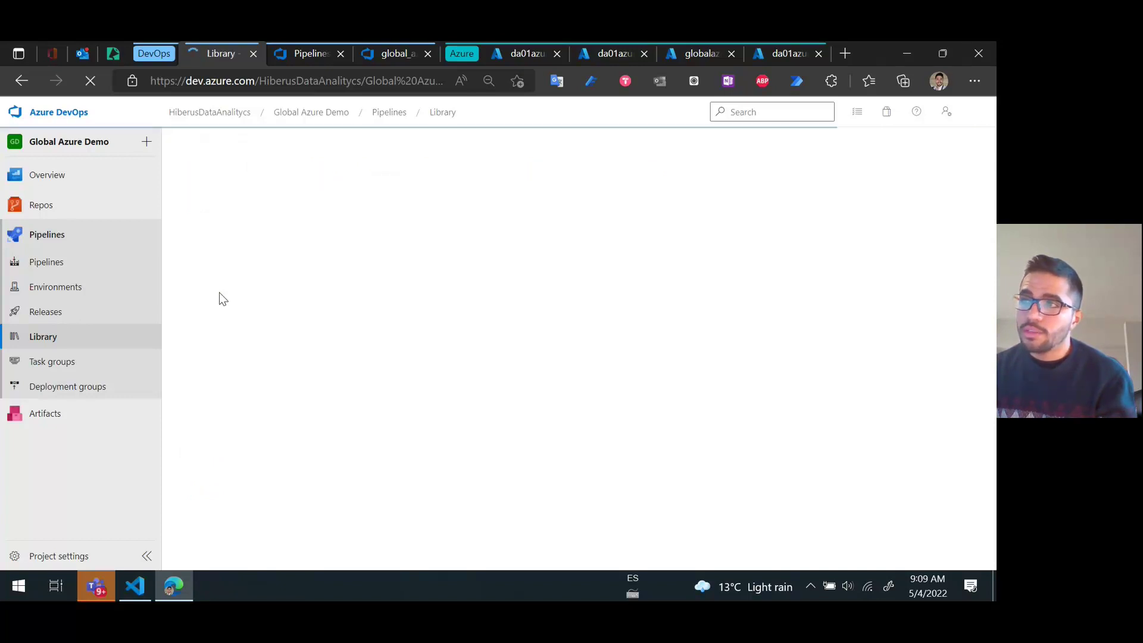
click(198, 316)
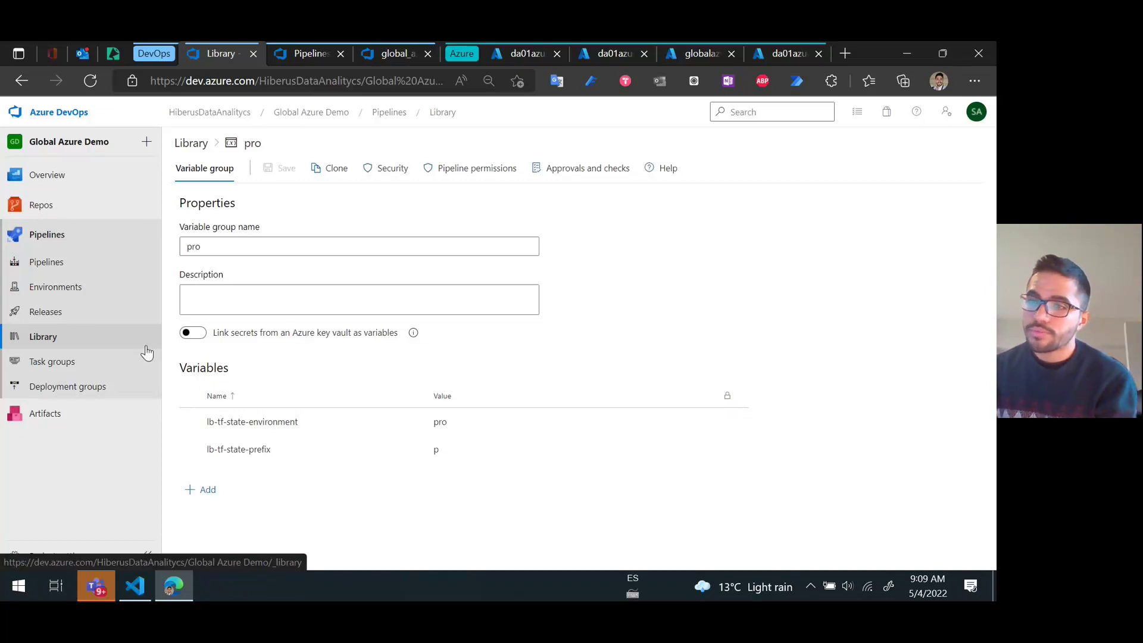
Step: Resume the pending manual validation in run #20220504.1 of deploy_globalazure_demo_architecture and return to the pipelines list
click(56, 269)
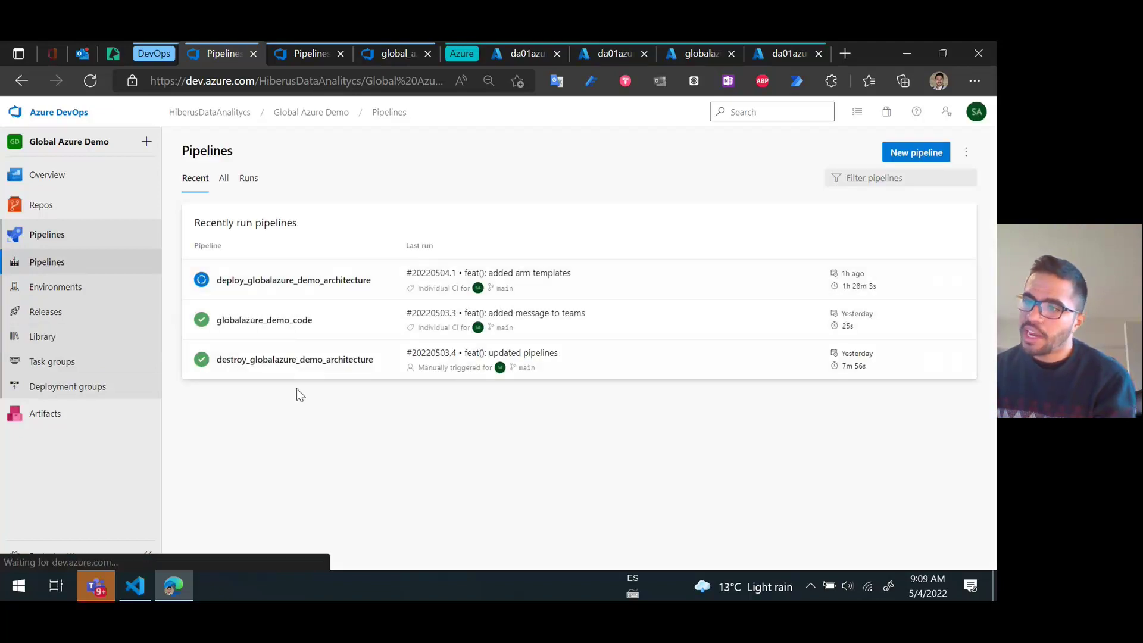
click(283, 279)
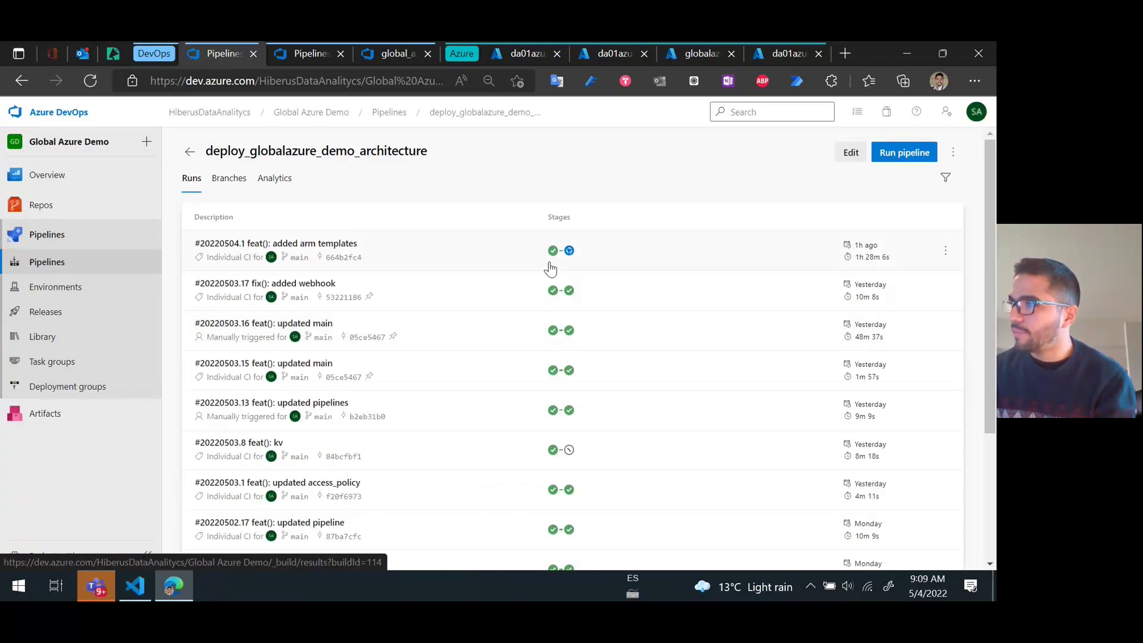
click(463, 256)
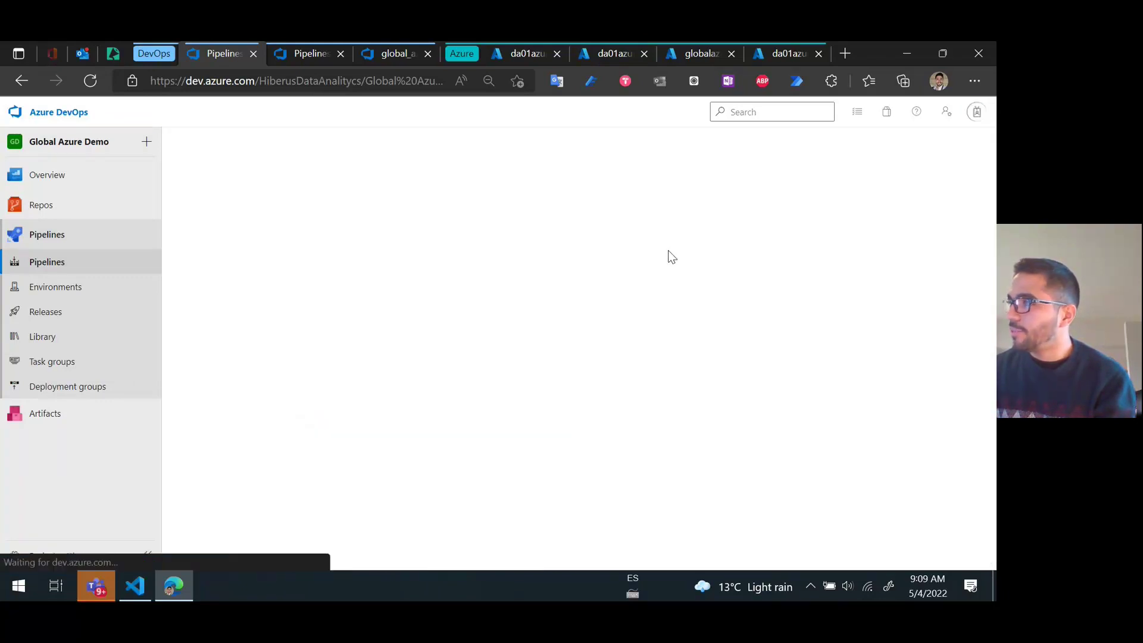
click(924, 353)
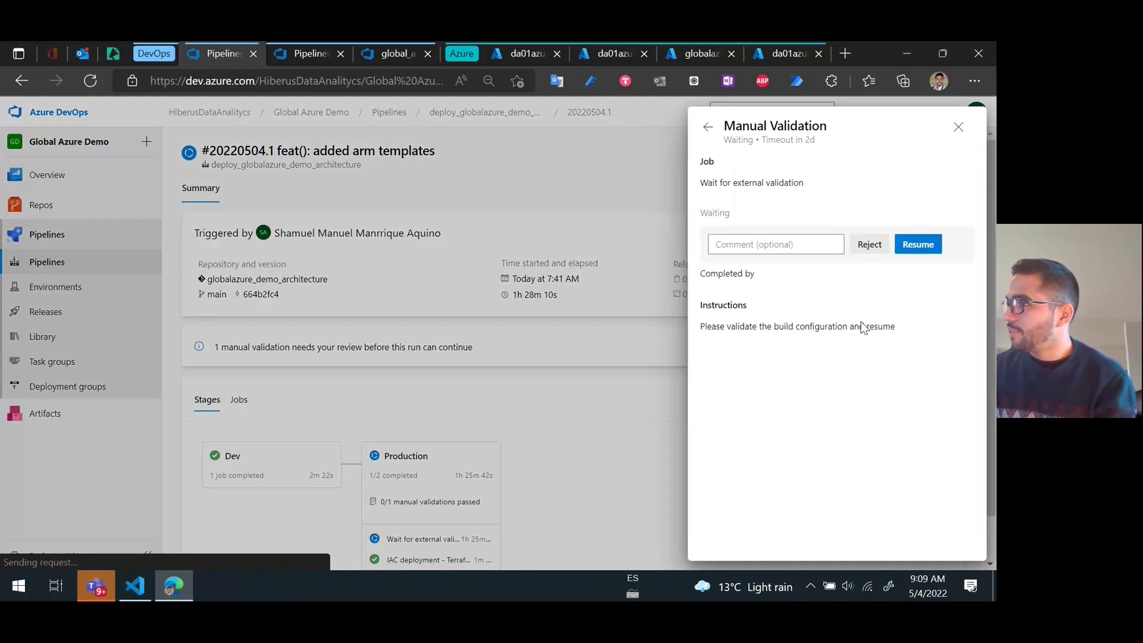
click(918, 244)
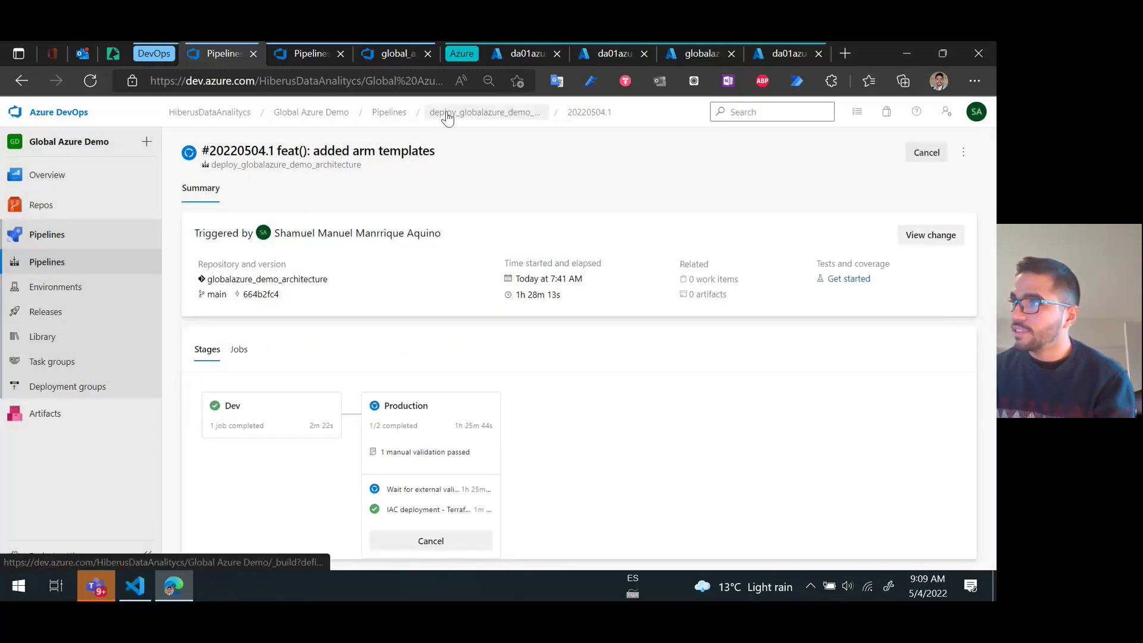
click(485, 112)
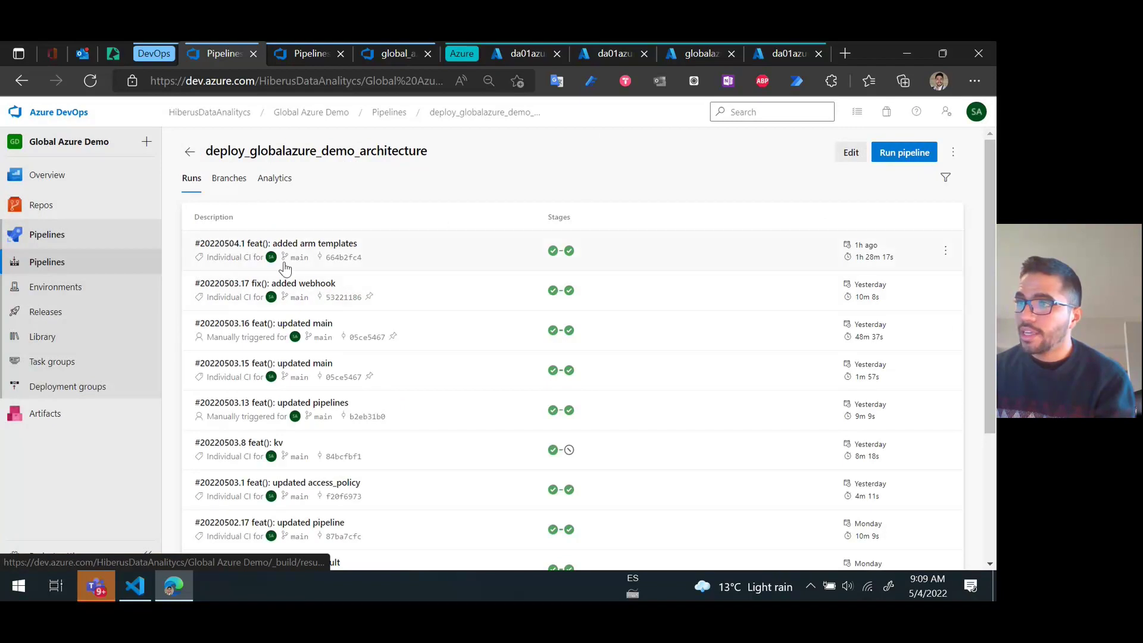
click(403, 118)
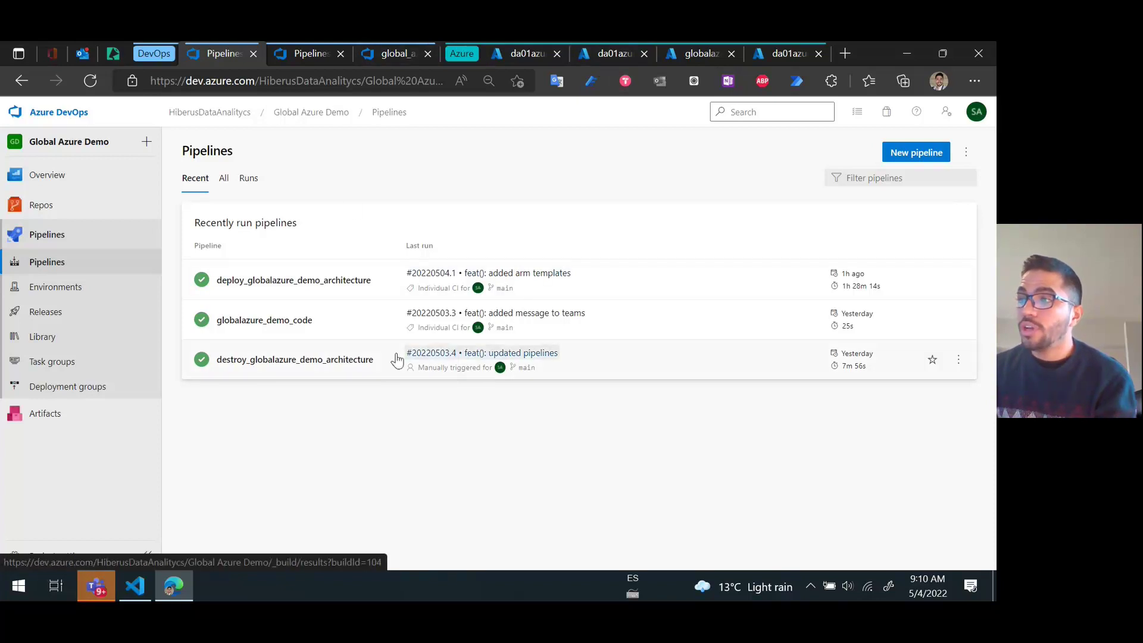
Step: Switch to the Azure portal and review the resources in the da01azureglobalprg resource group
click(515, 52)
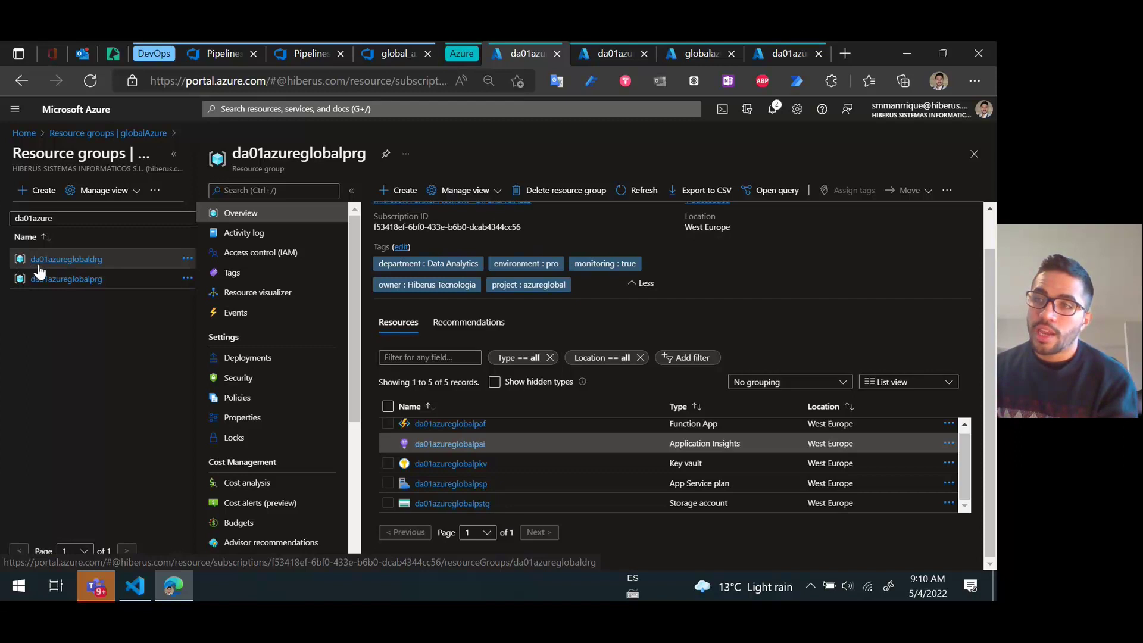
click(110, 265)
scroll(502, 487, up, 1)
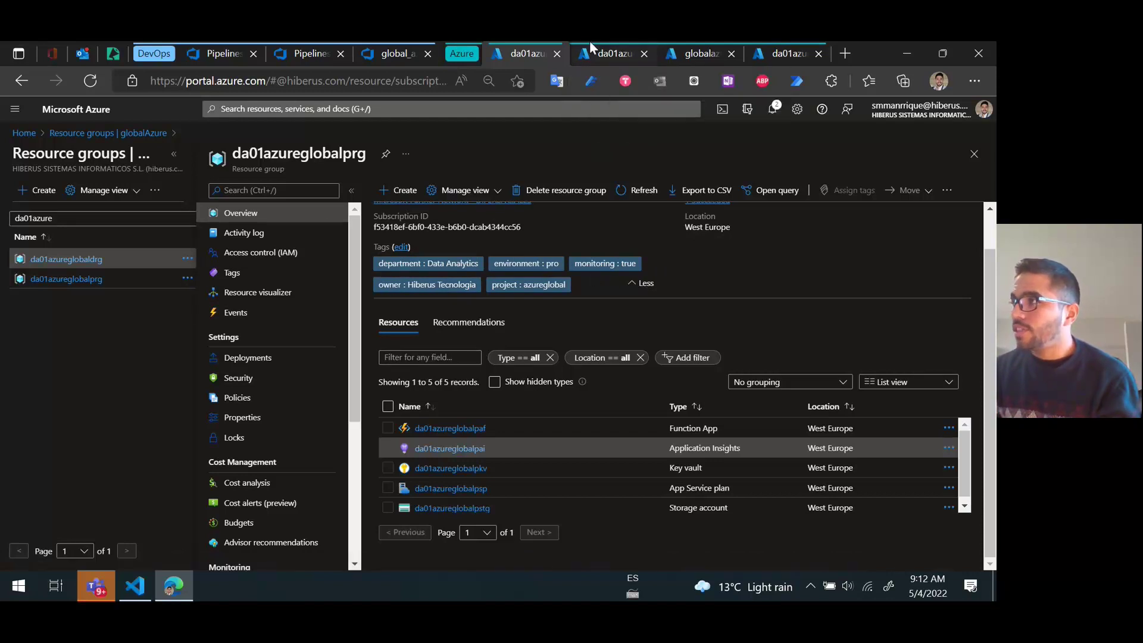
Step: Review the da01azureglobalpaf function app, globalazure_timekeeper monitor and da01azureglobalpai Application Insights pages, and return to the resource group
click(604, 59)
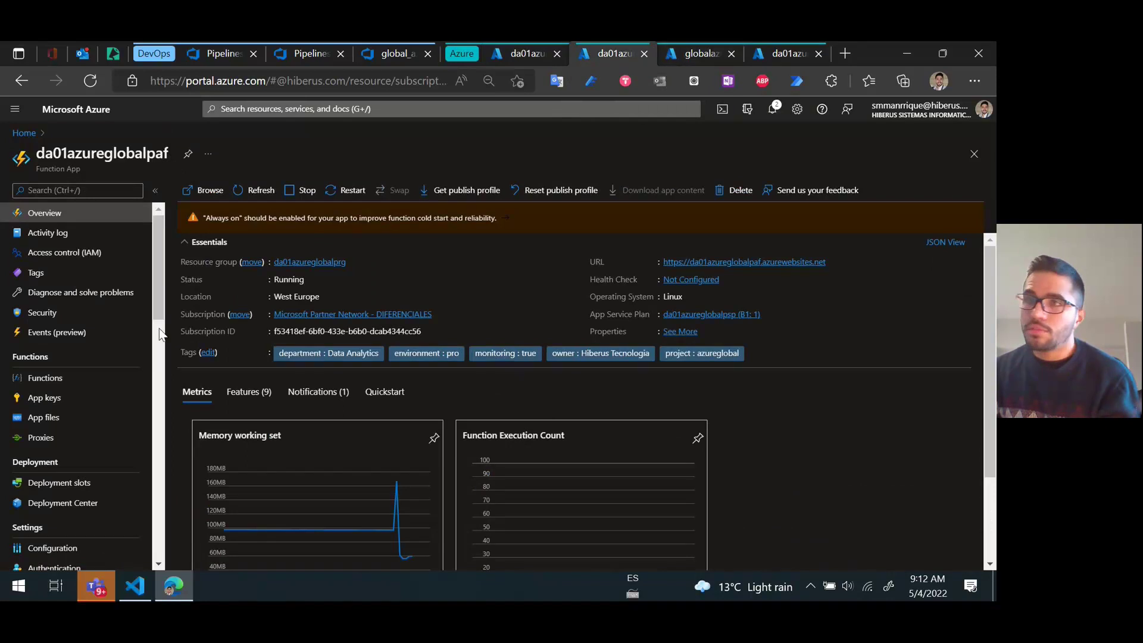
scroll(395, 365, down, 2)
scroll(480, 395, up, 2)
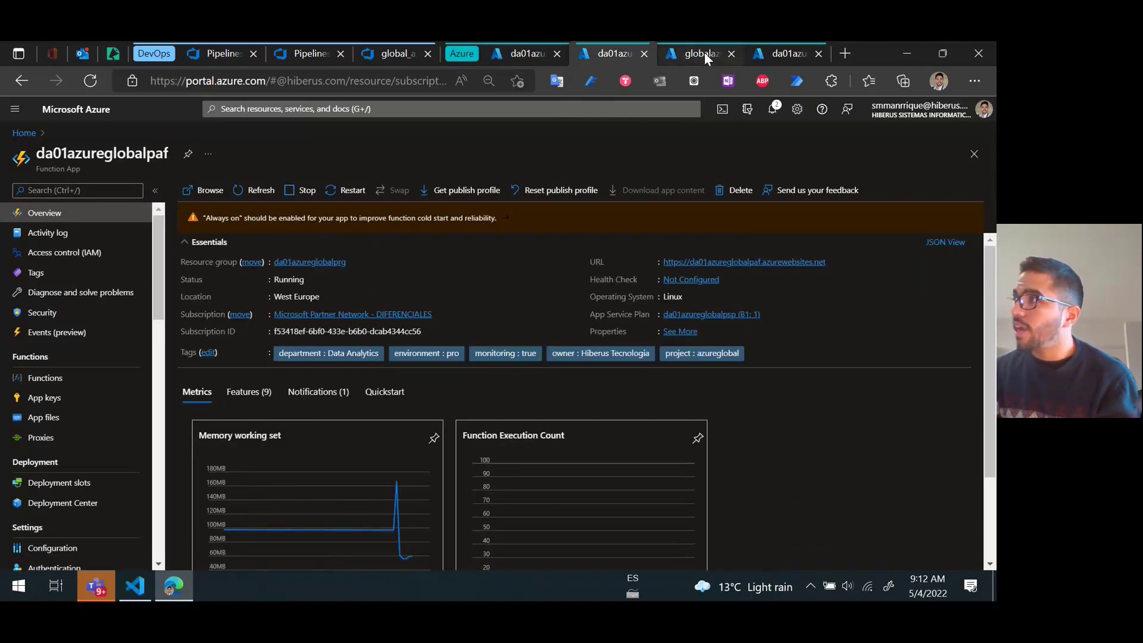
click(703, 53)
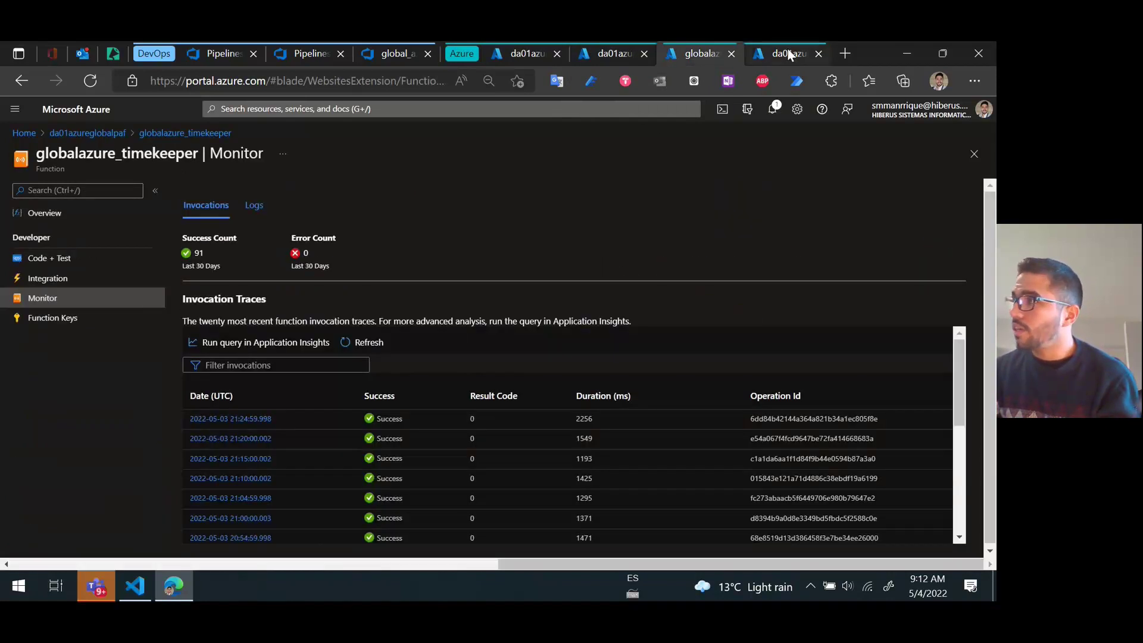
click(789, 54)
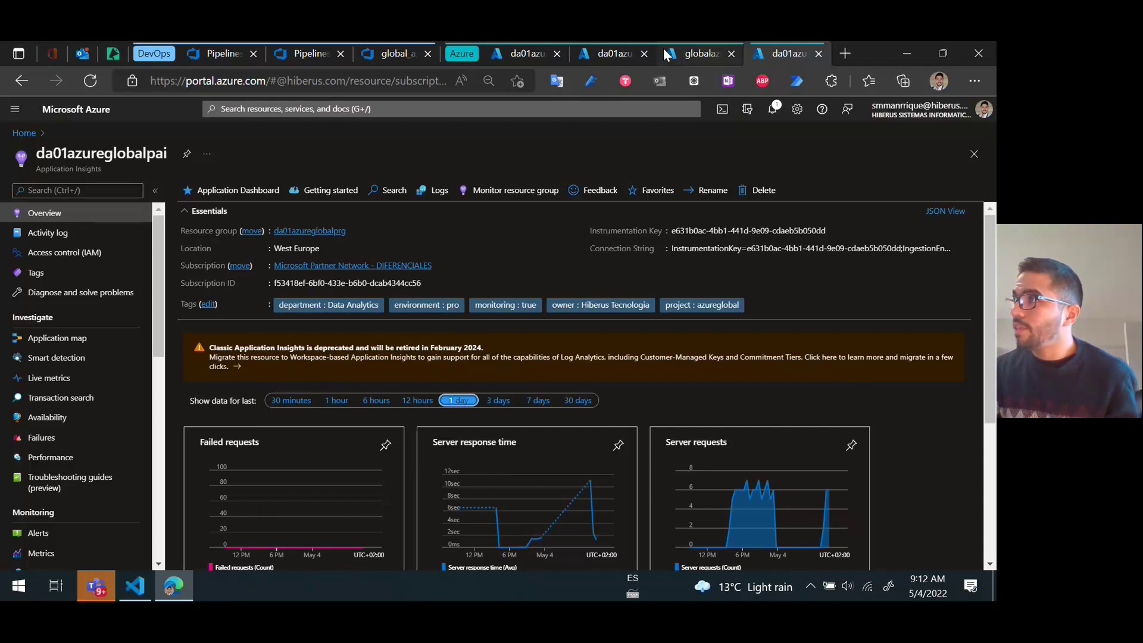
click(614, 54)
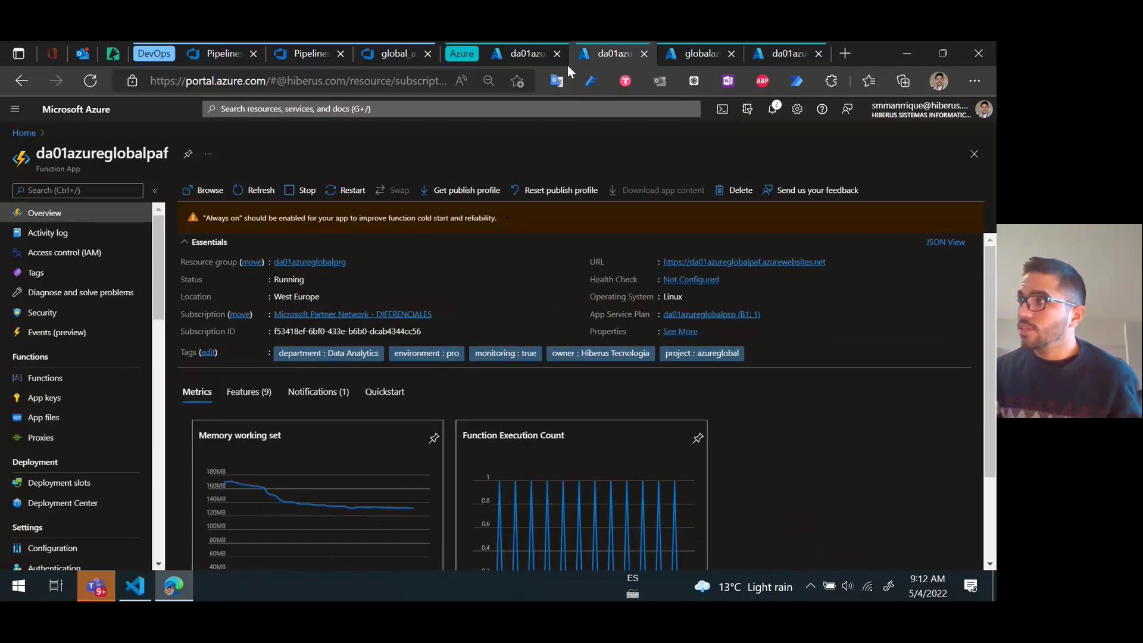
click(524, 54)
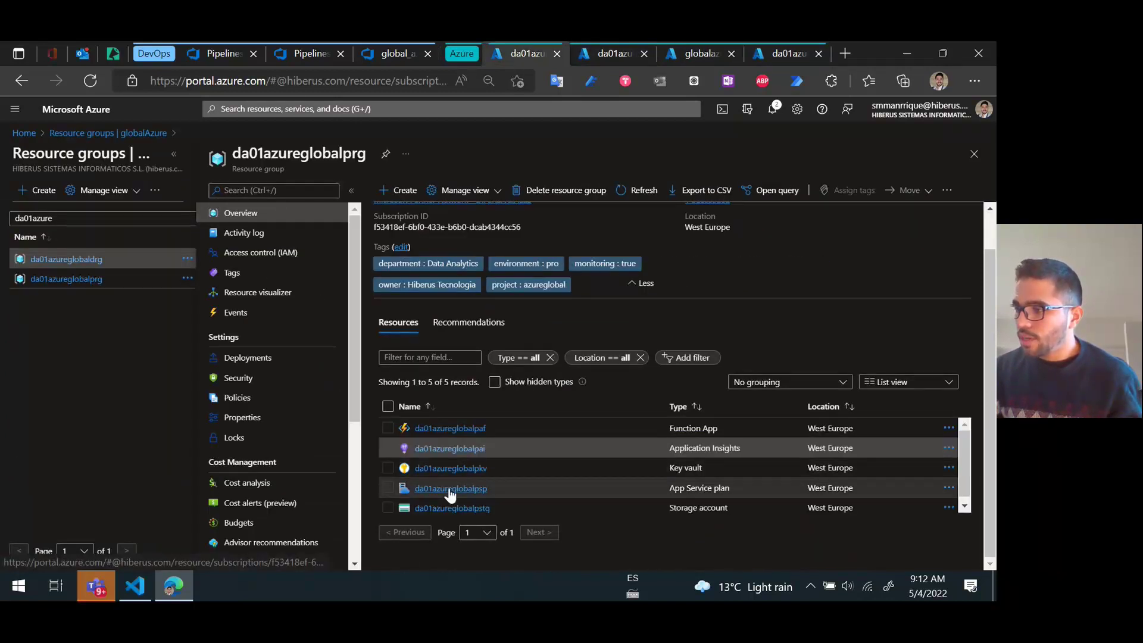
Step: Open the da01azureglobalpsp App Service plan in a separate tab and review its scale-up pricing tiers, including the additional options
ctrl+click(449, 489)
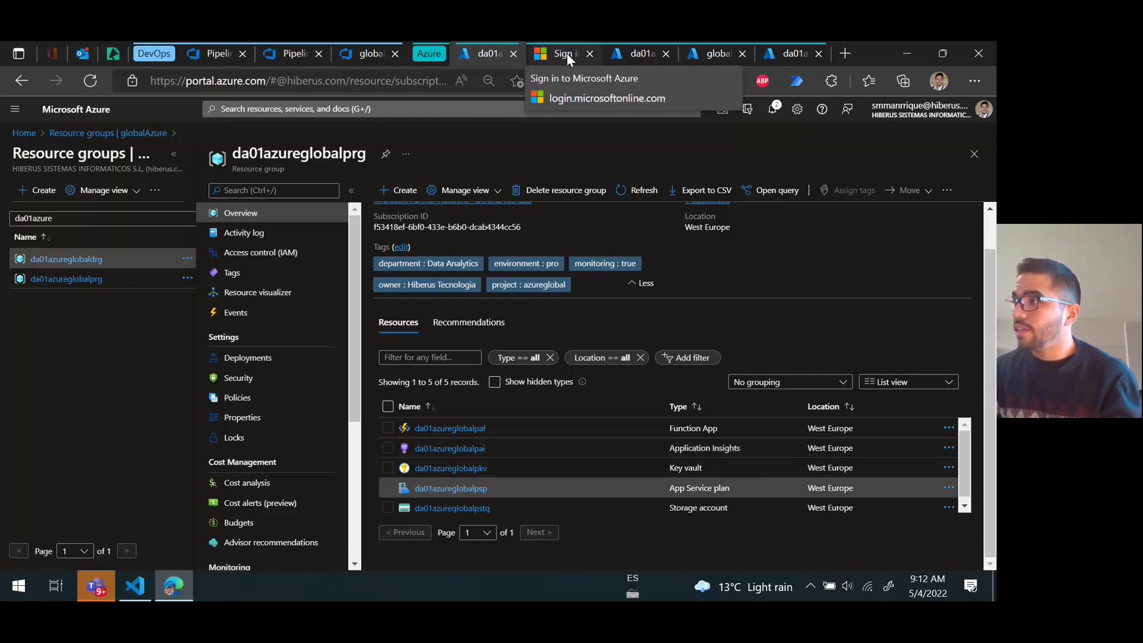
click(567, 53)
click(466, 281)
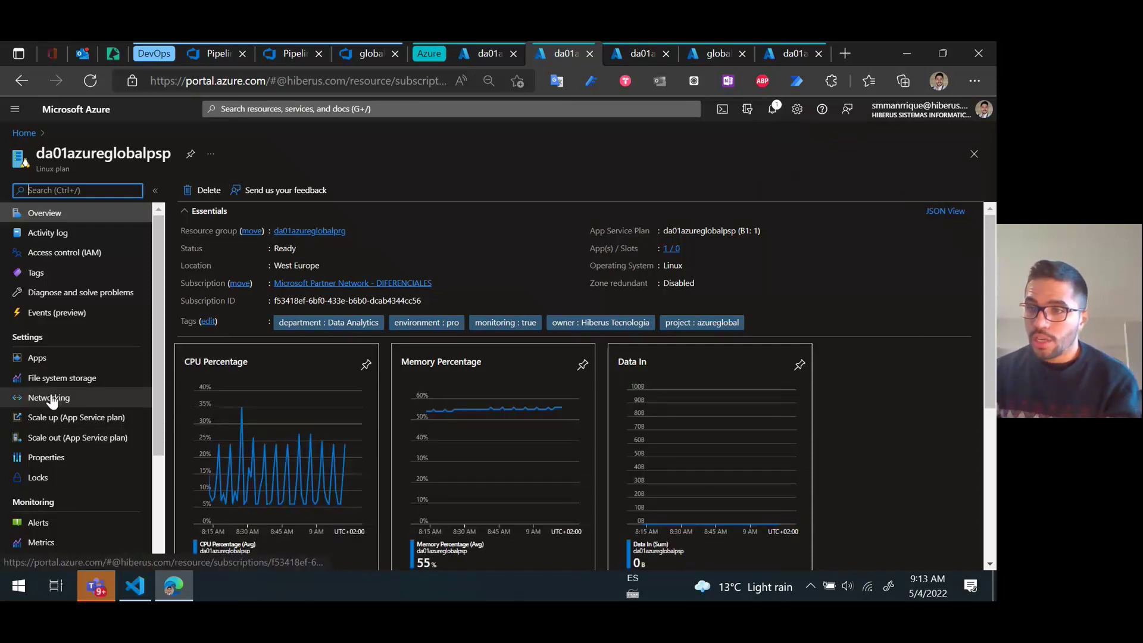
click(56, 417)
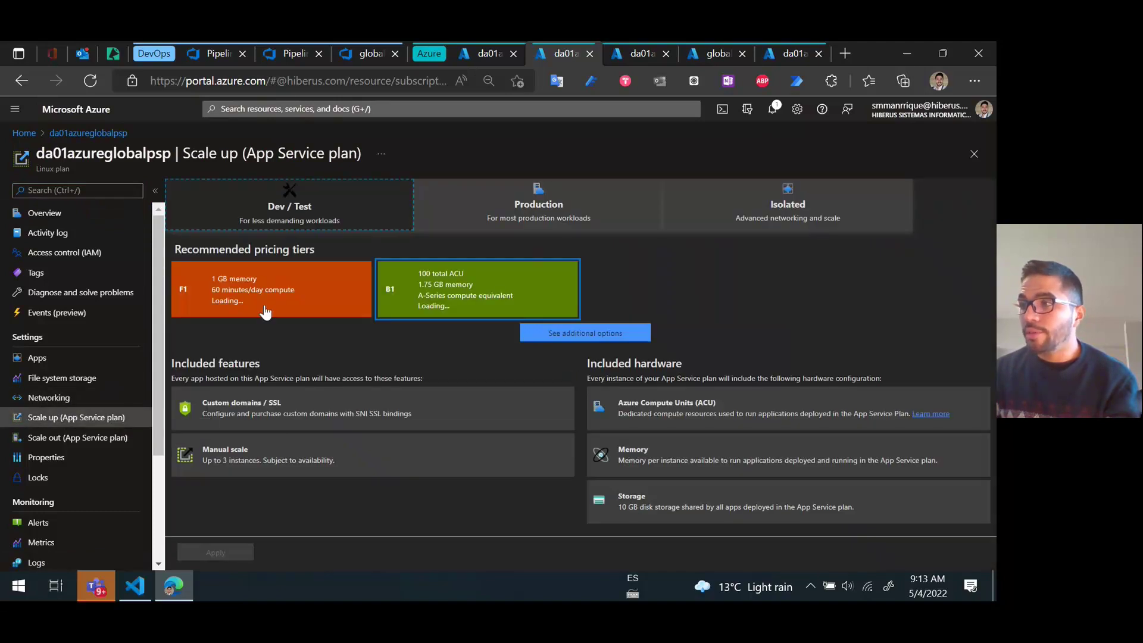
click(529, 333)
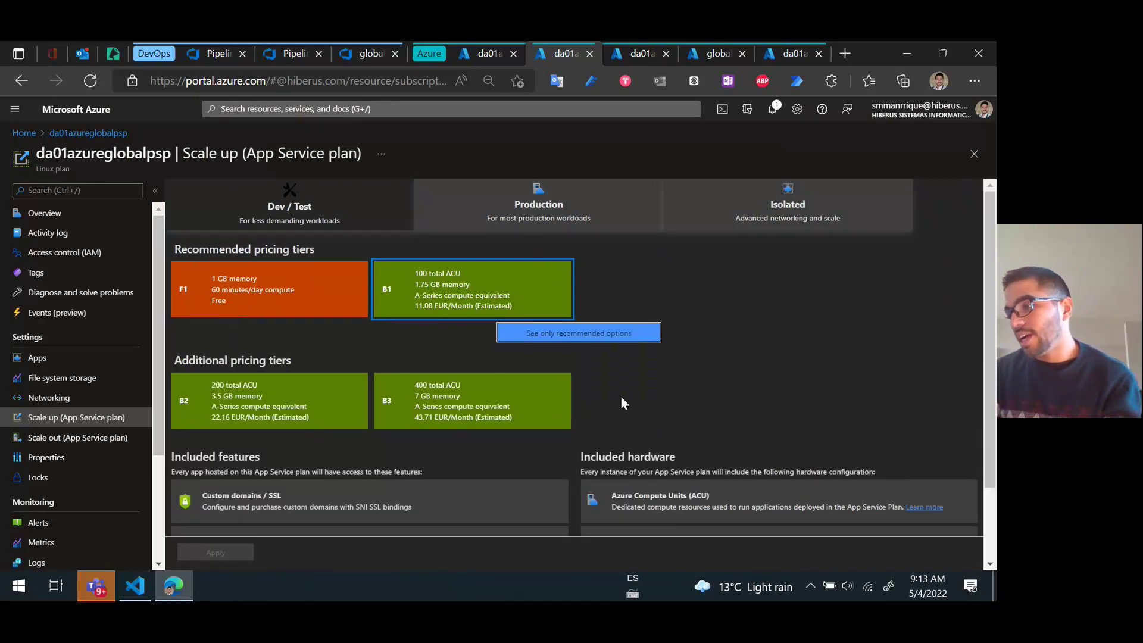
Step: Switch to Visual Studio Code, open main.tf in the terraform folder and uncomment the "demoTime" and "me" tags in locals
click(136, 586)
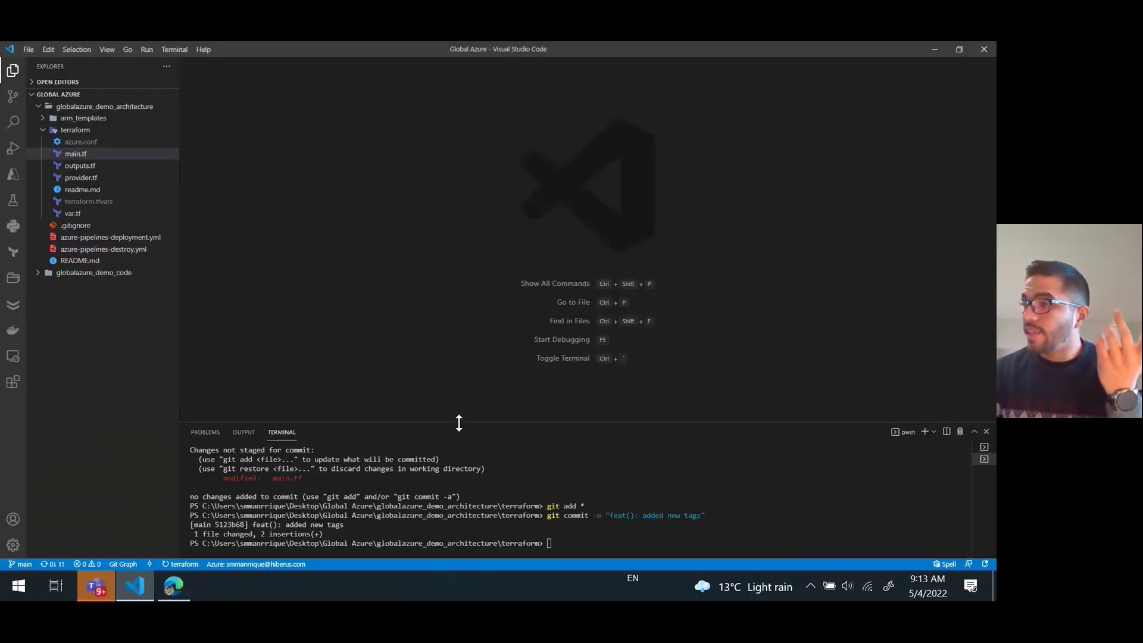
drag(459, 423, 456, 393)
click(73, 143)
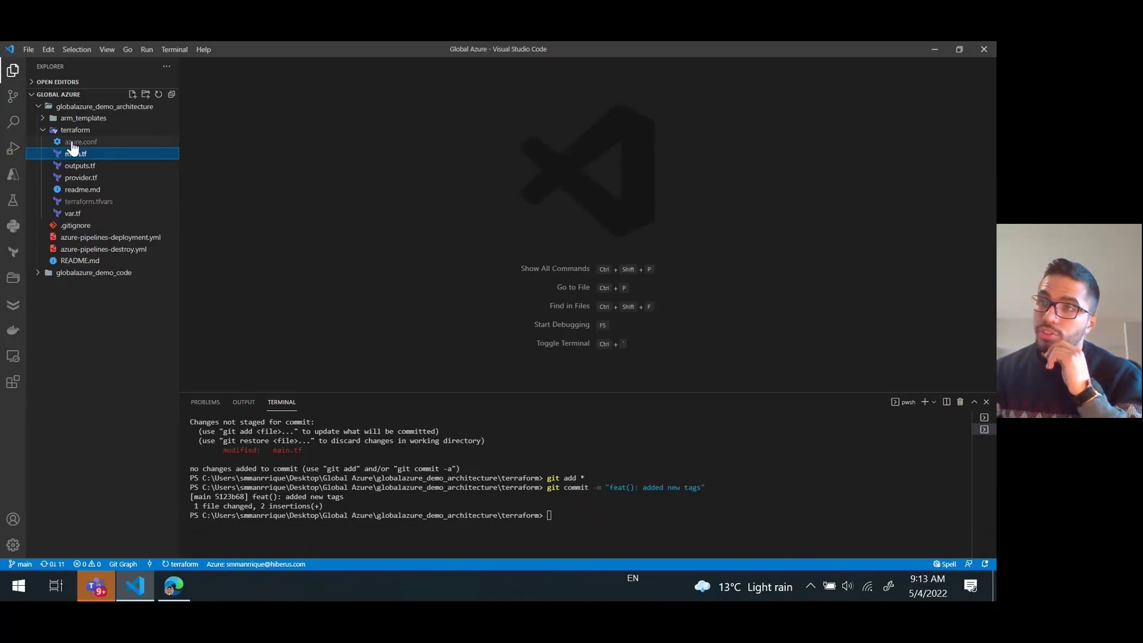
click(75, 153)
scroll(391, 268, up, 3)
scroll(391, 268, up, 6)
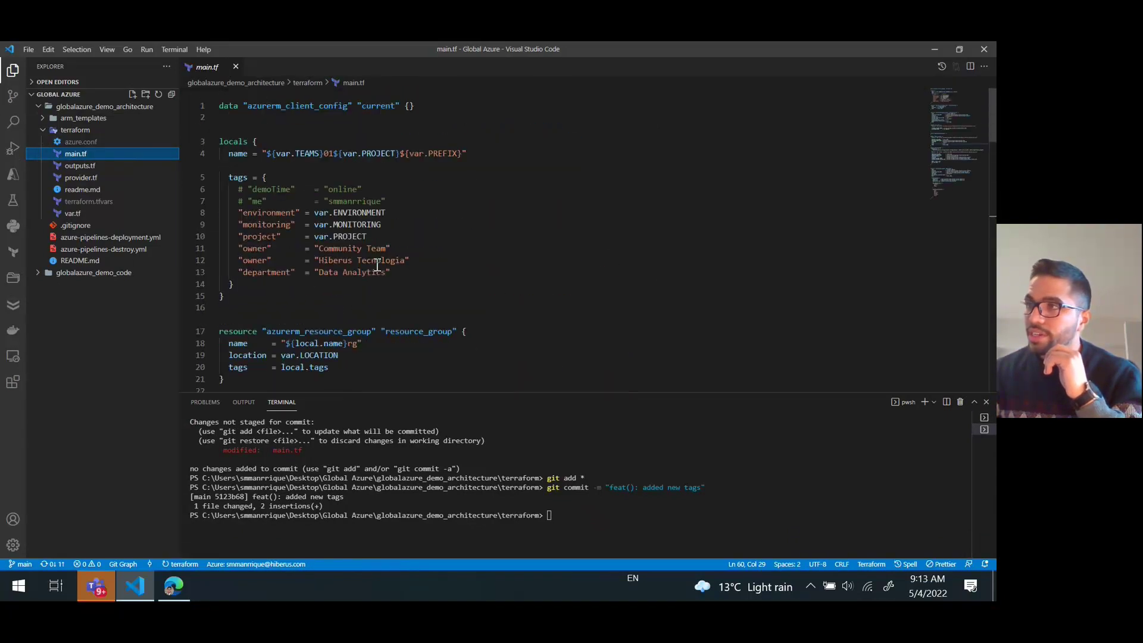
drag(399, 198, 396, 188)
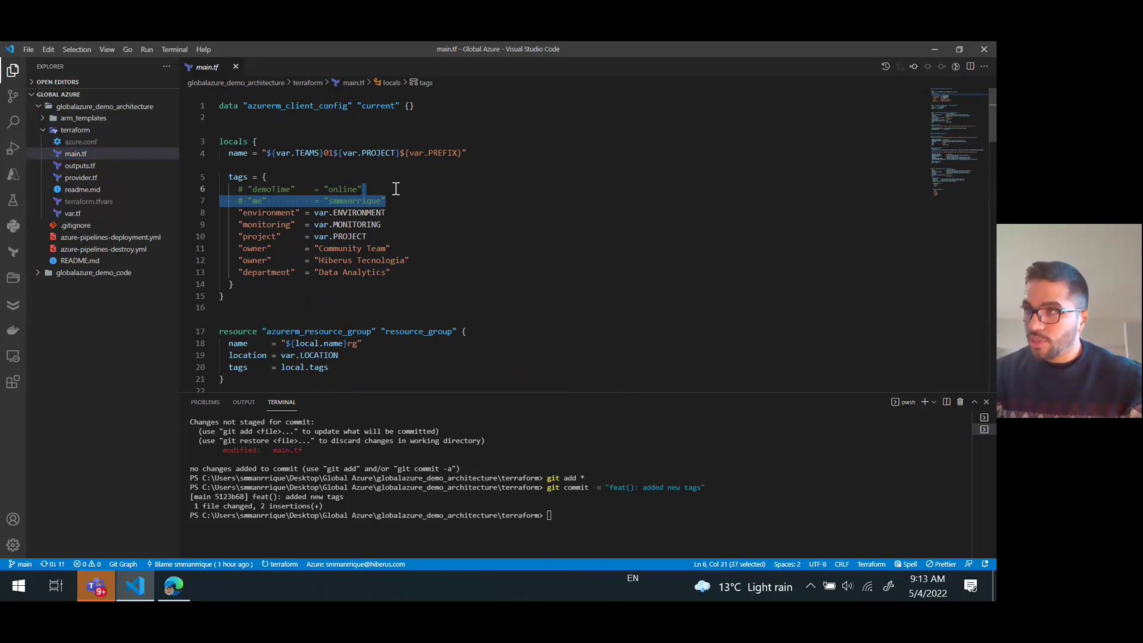
key(ctrl+slash)
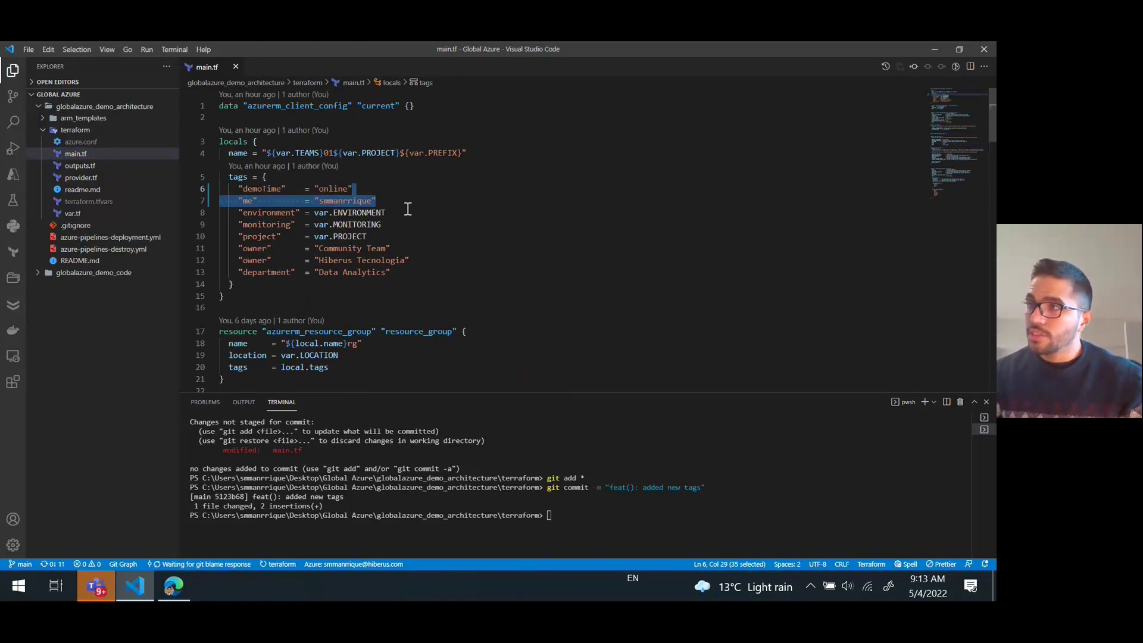
Step: Set SIZE to "B2" in the service_plan module of main.tf
scroll(403, 211, down, 3)
scroll(405, 234, up, 2)
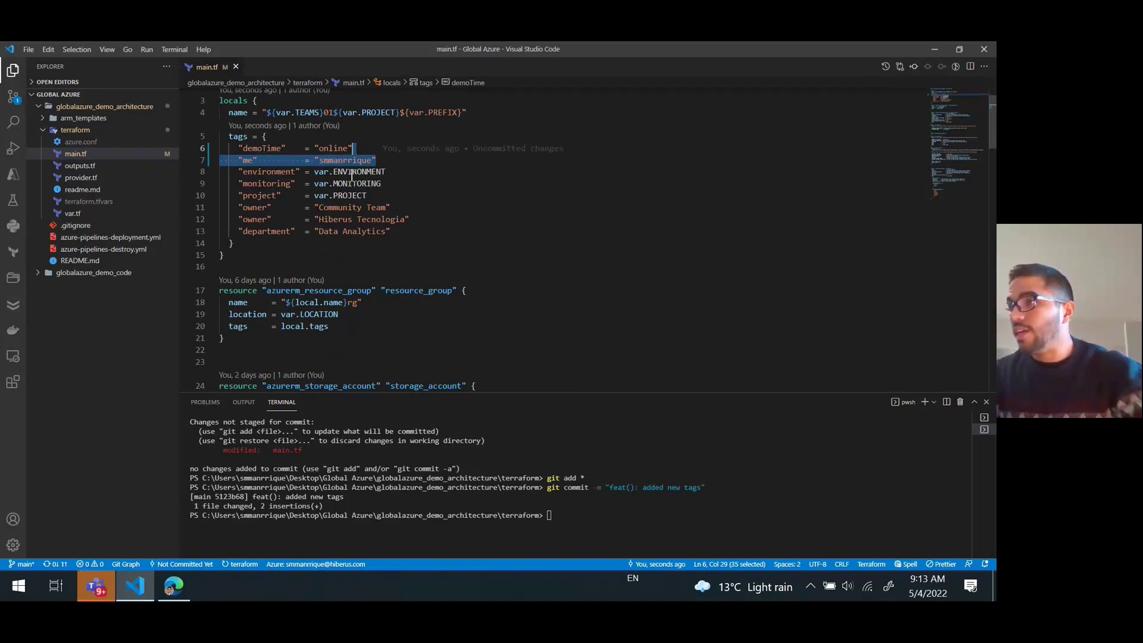
scroll(324, 244, down, 2)
scroll(323, 244, down, 5)
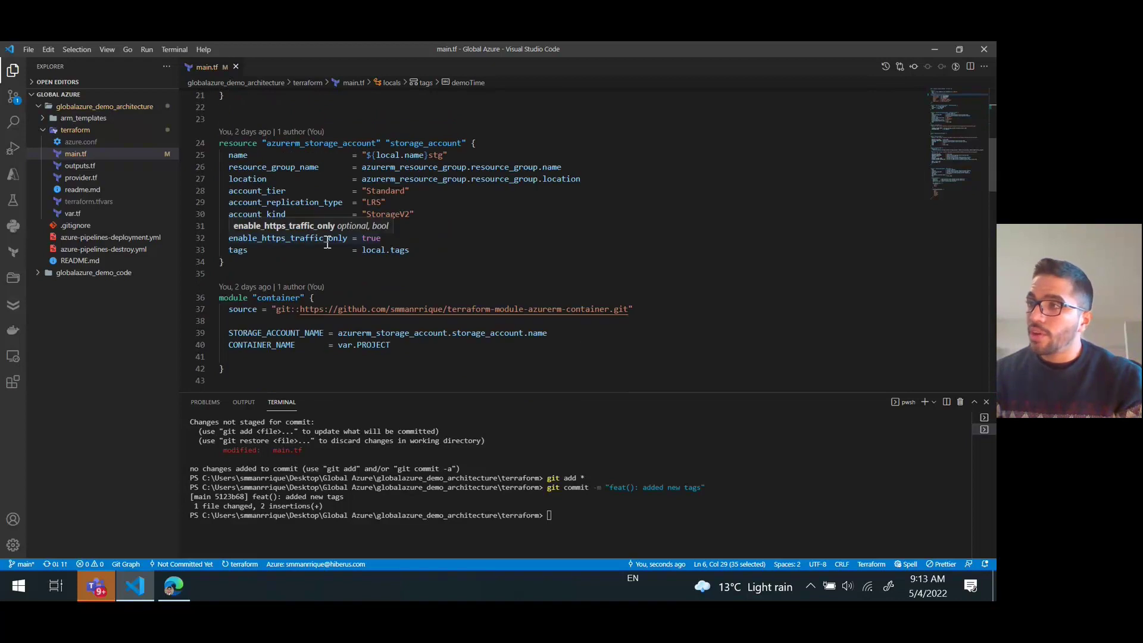
scroll(418, 236, down, 4)
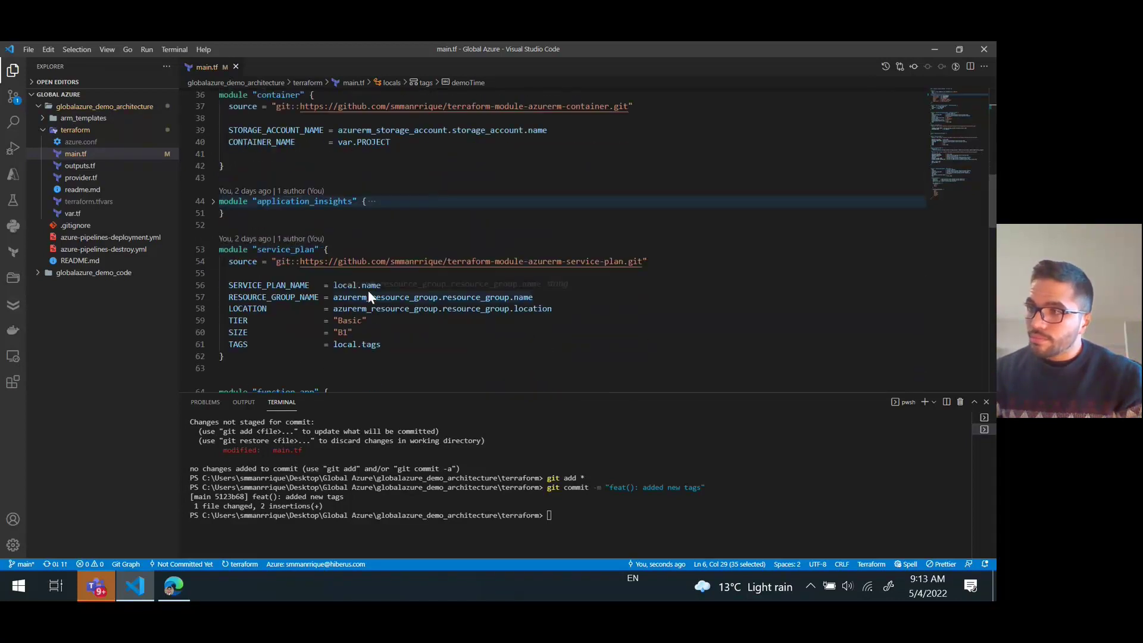
click(350, 332)
key(BackSpace)
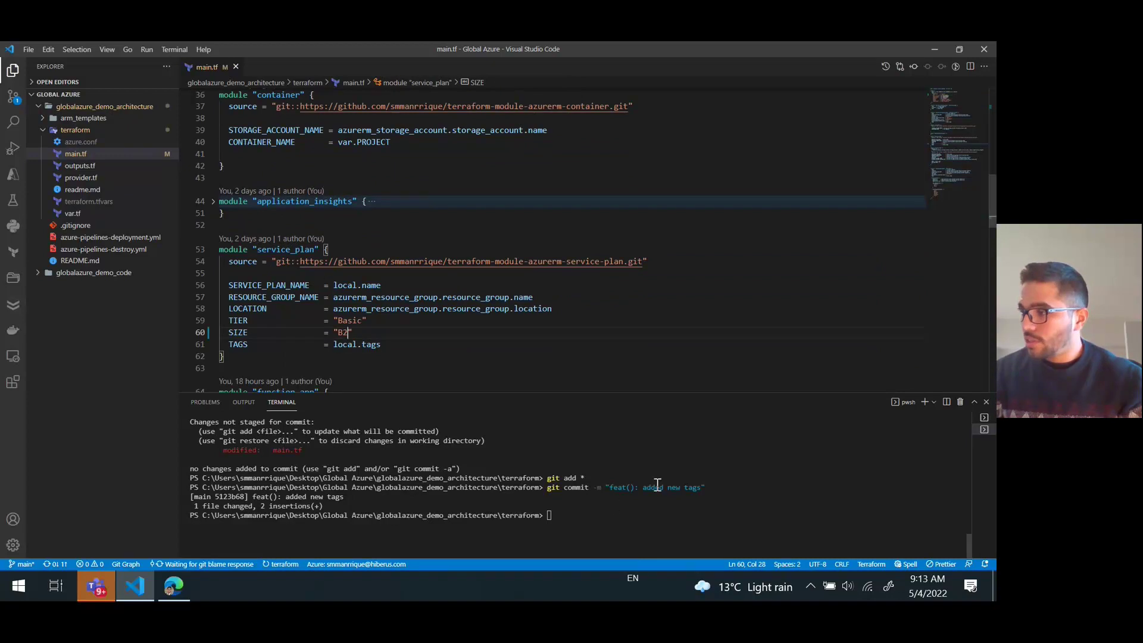
Step: Check the repository state with git status and stage the changes with git add * in the terminal
click(617, 508)
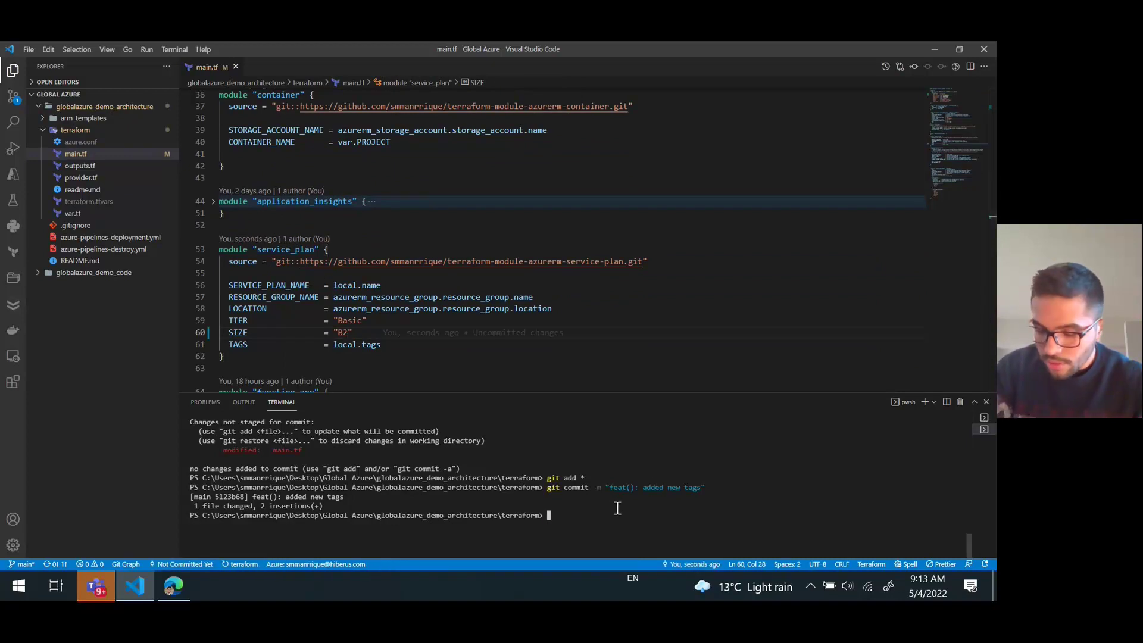
text(git statu)
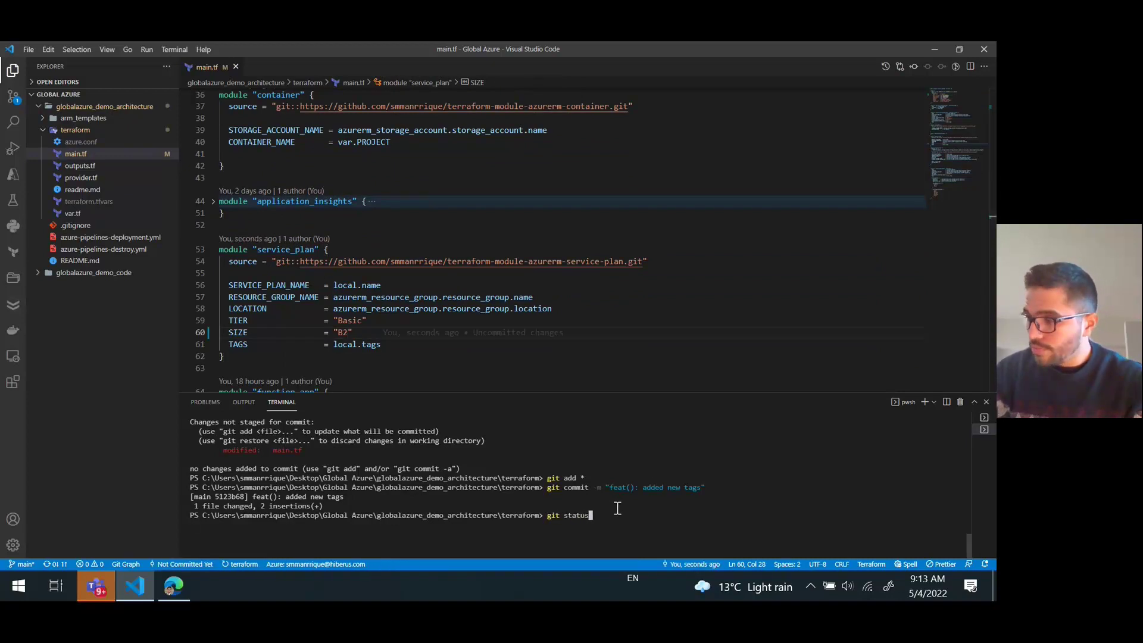
text(s)
key(Return)
text(git add *)
key(Return)
Step: Commit the staged changes with the message "feat(): added new tags" and push them with git push
text(git commit)
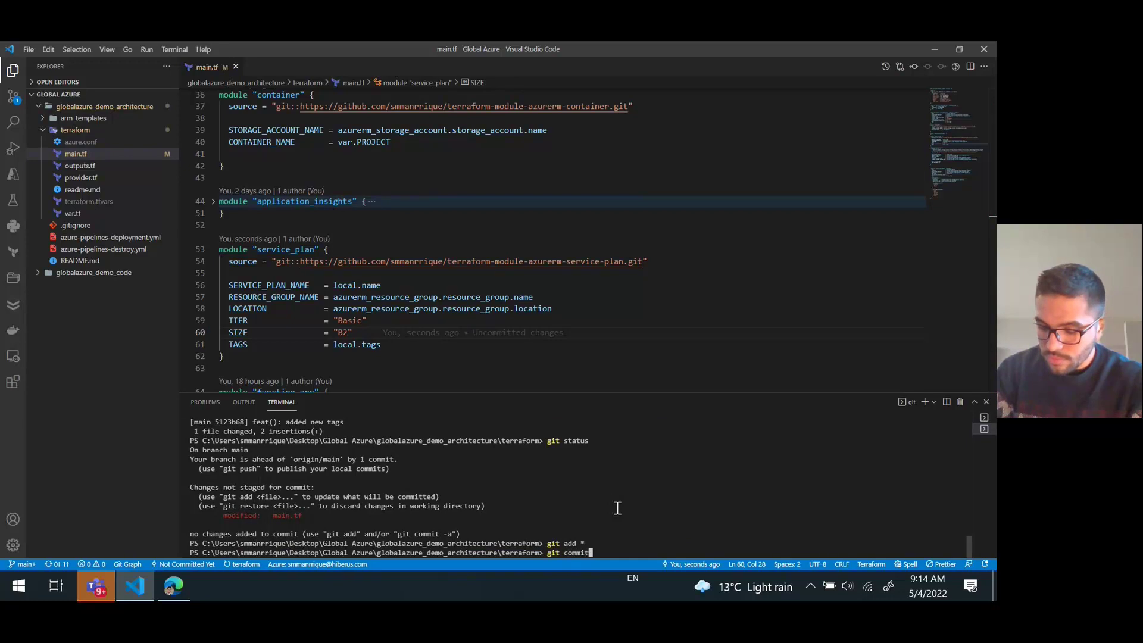
text( -m ")
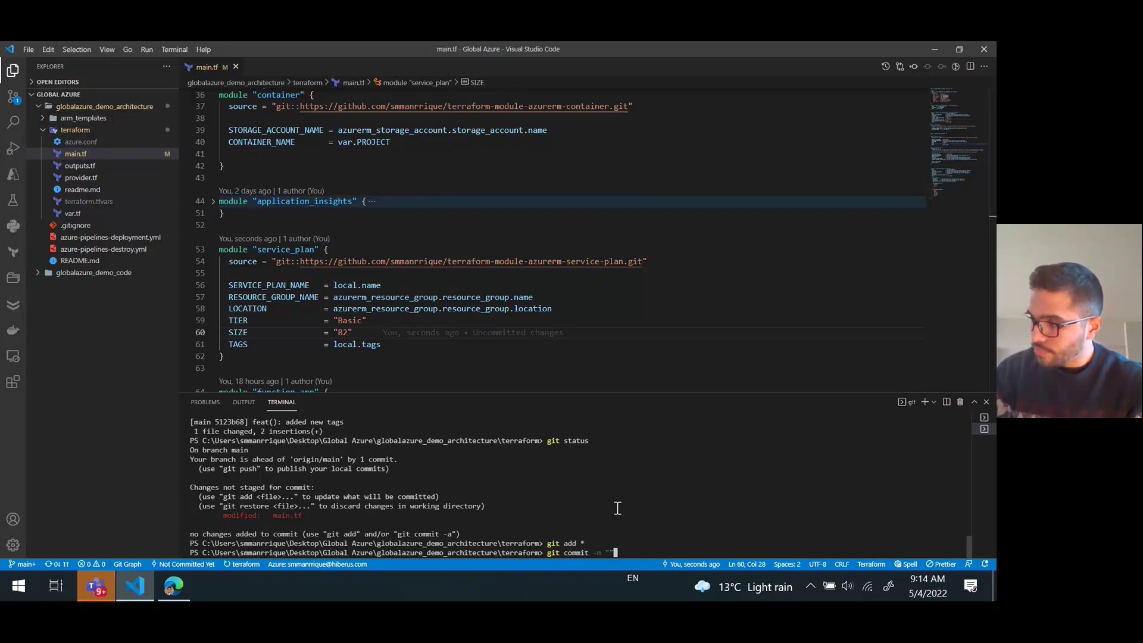
text(feat():)
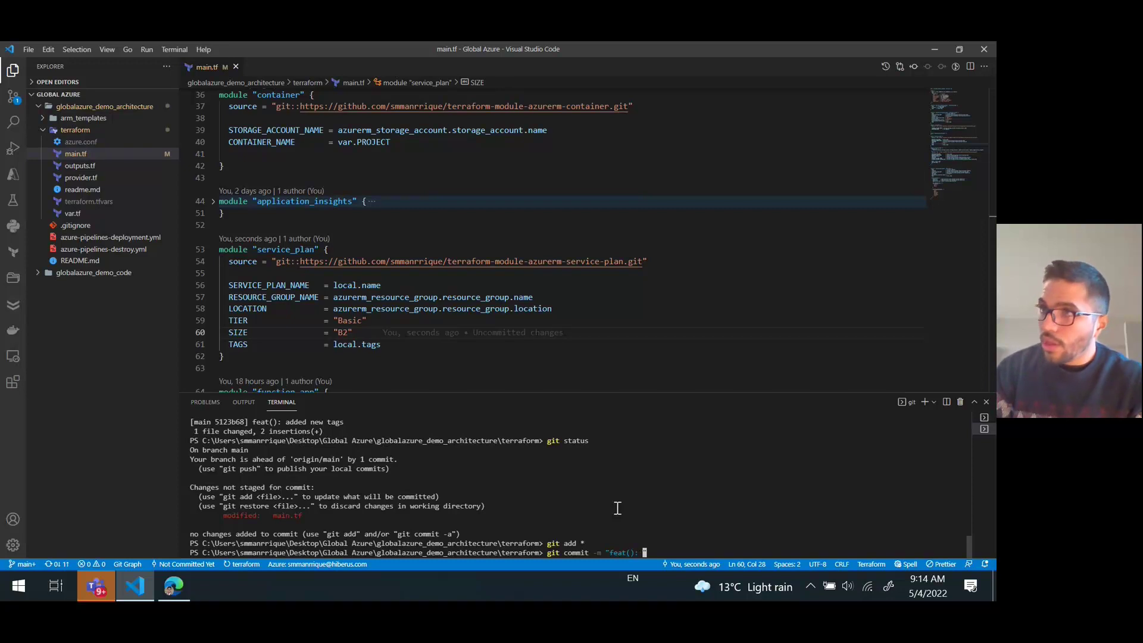
text( added new)
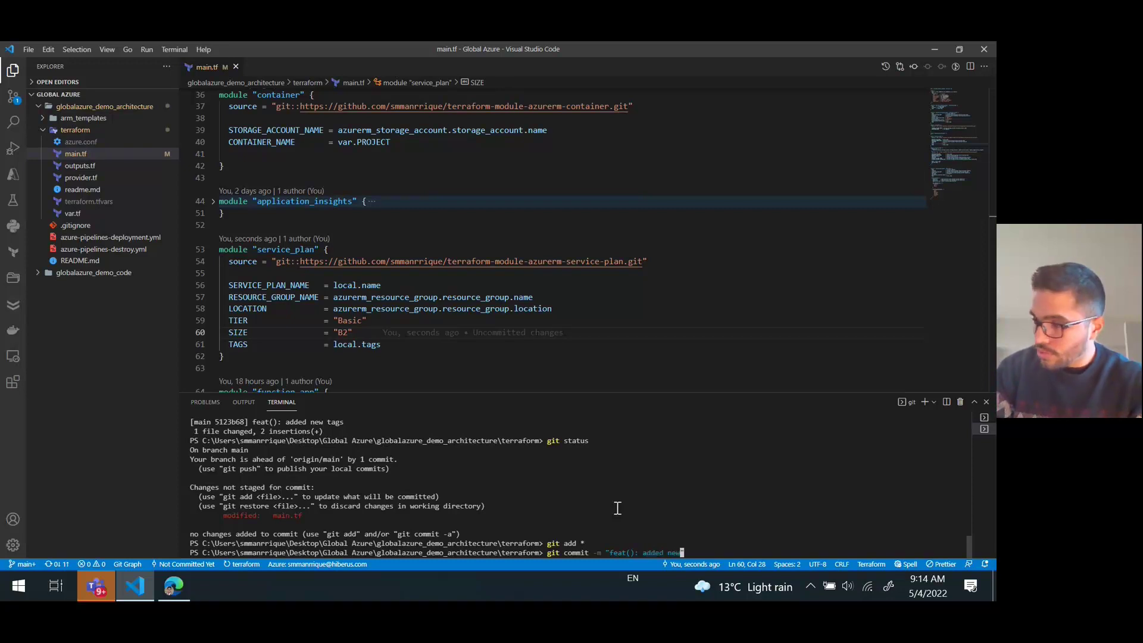
text( tags")
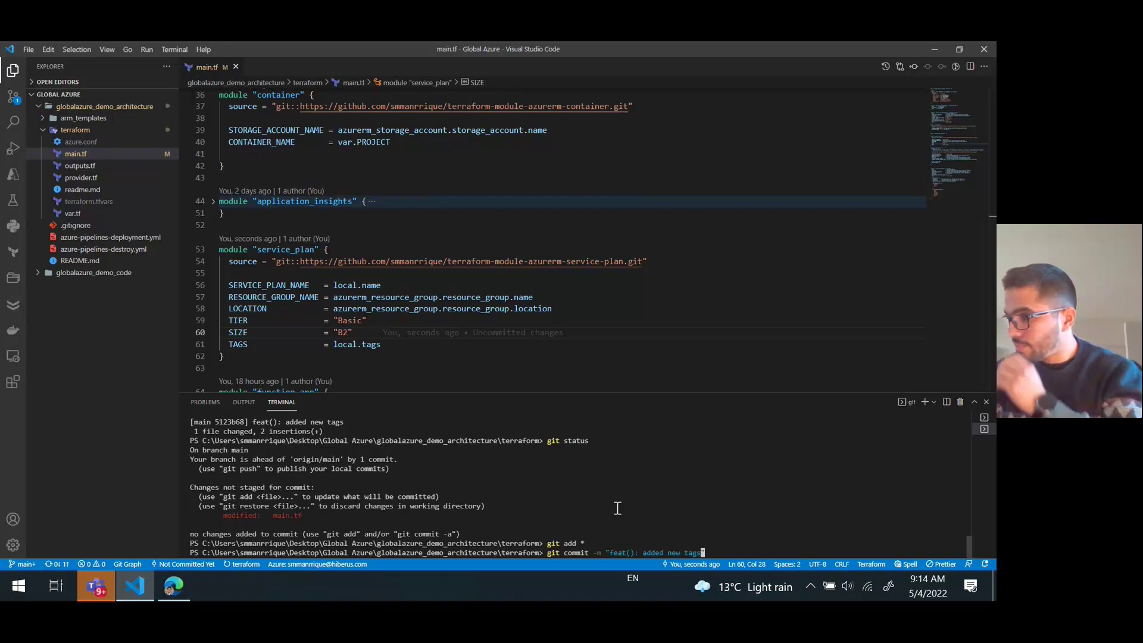
key(Return)
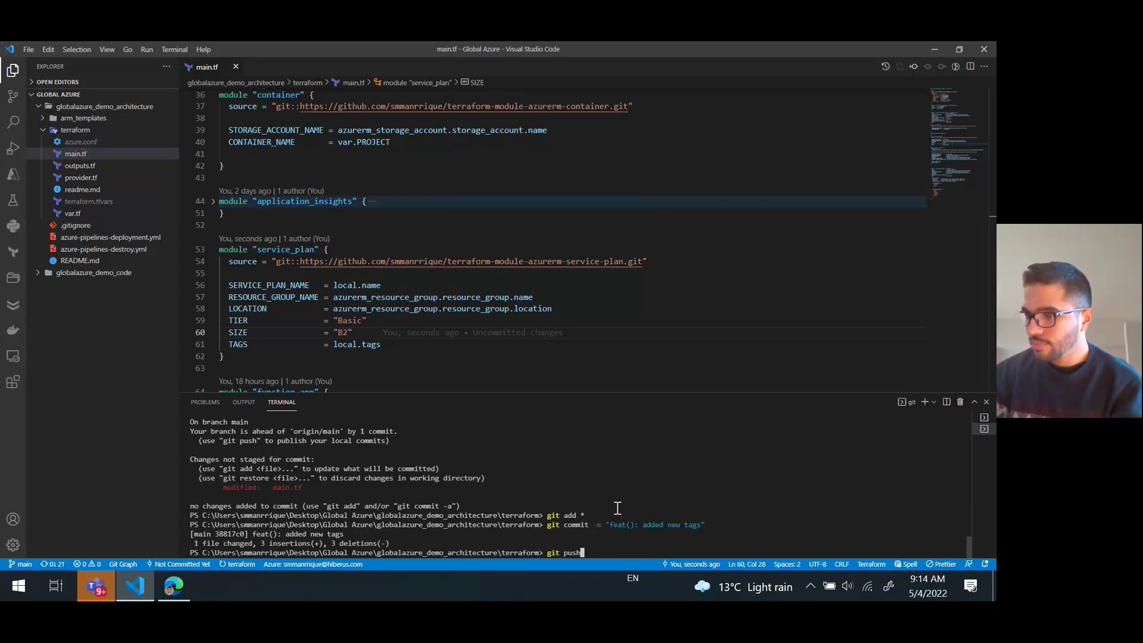
key(Return)
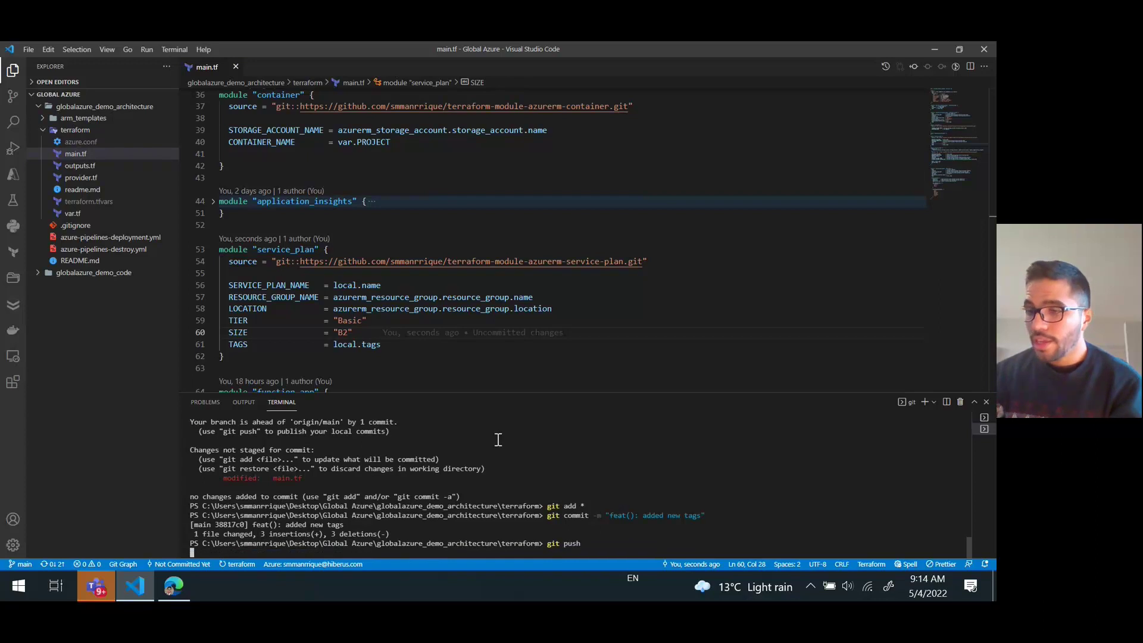
Step: Switch to Microsoft Teams to check the DevOps channel for a push notification, and return to Visual Studio Code
mouse_move(97, 595)
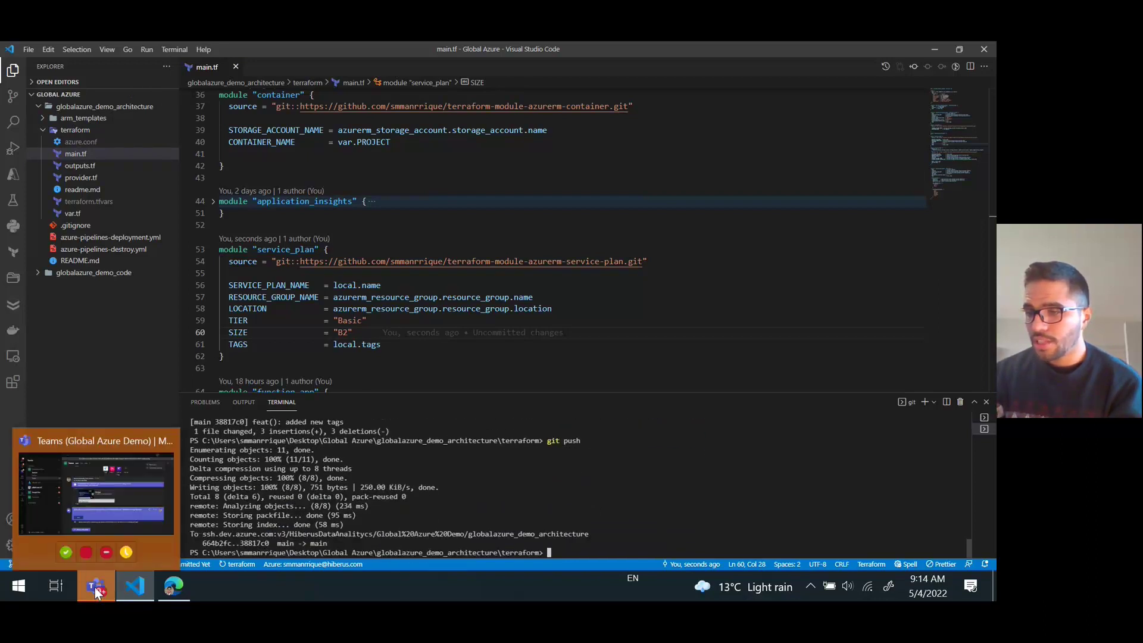
click(36, 488)
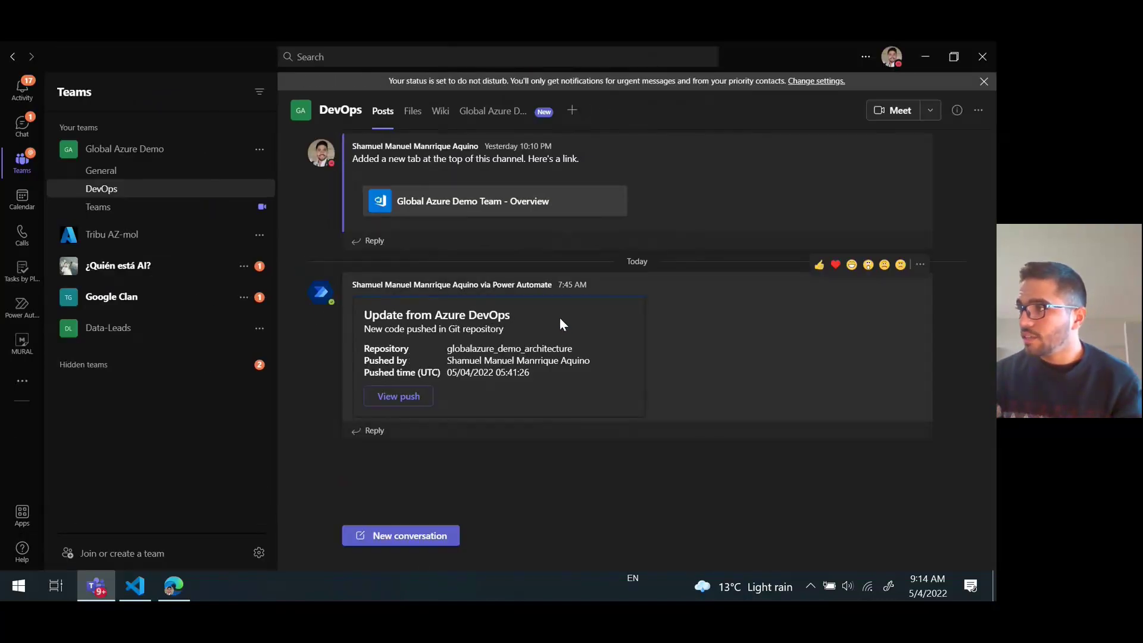
key(alt+Tab)
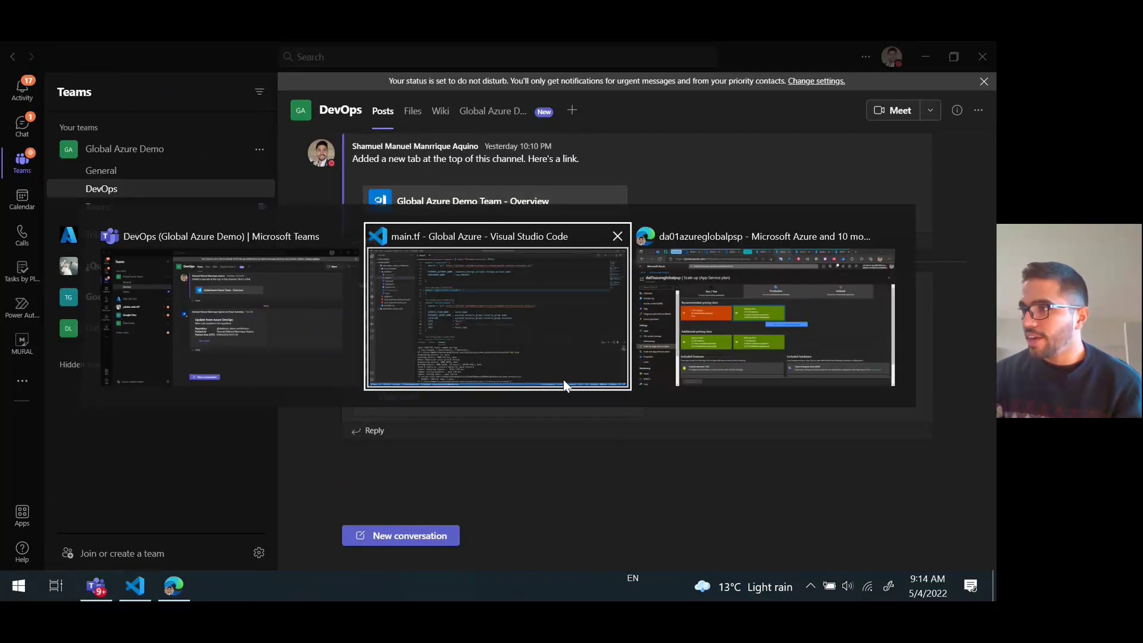
click(598, 369)
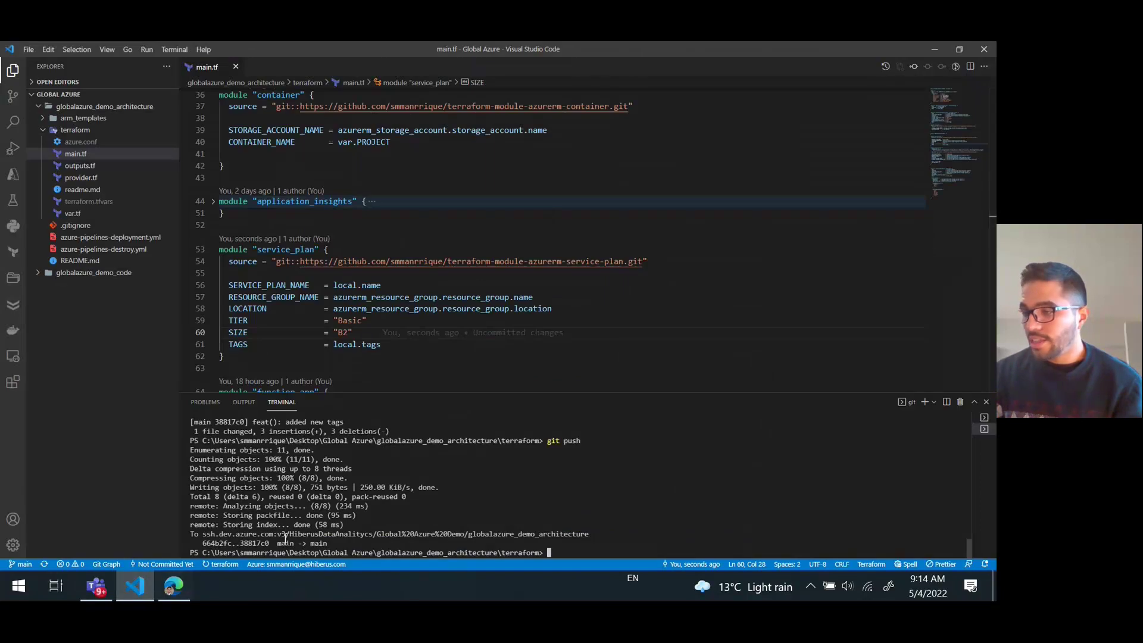
Step: Switch to the Azure DevOps pipelines list in the browser and open the runs of deploy_globalazure_demo_architecture
click(175, 589)
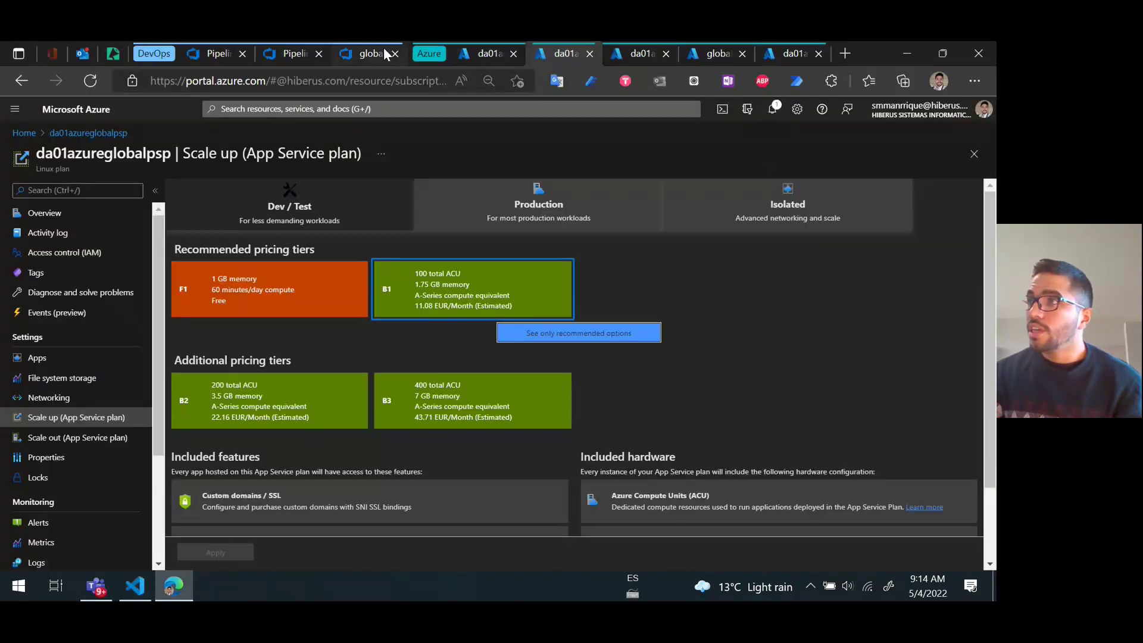
click(214, 53)
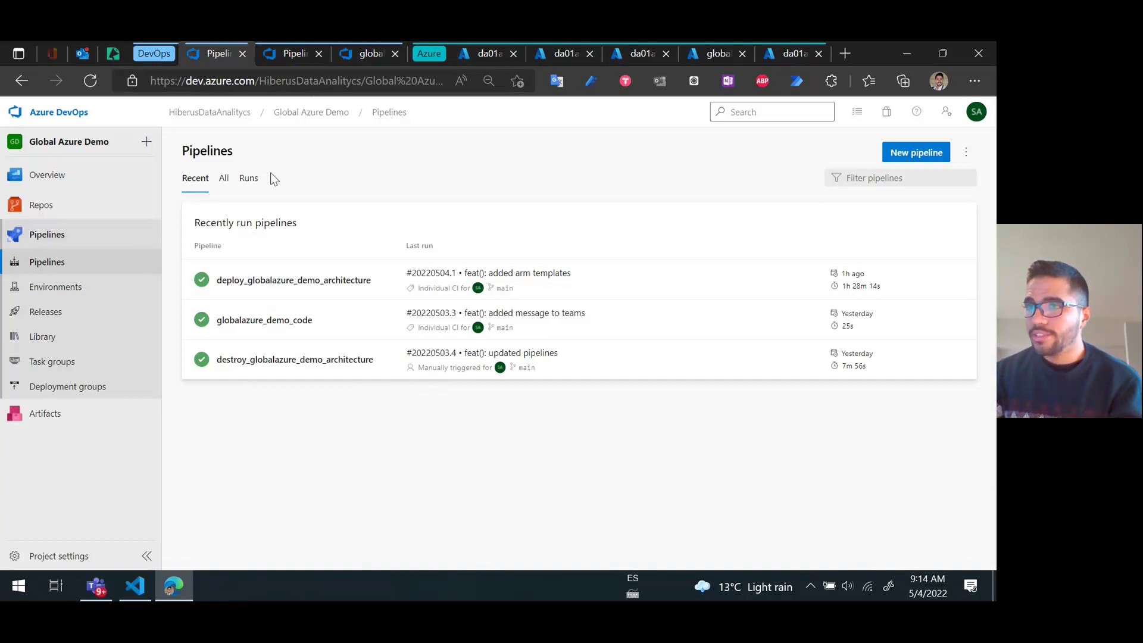
click(61, 268)
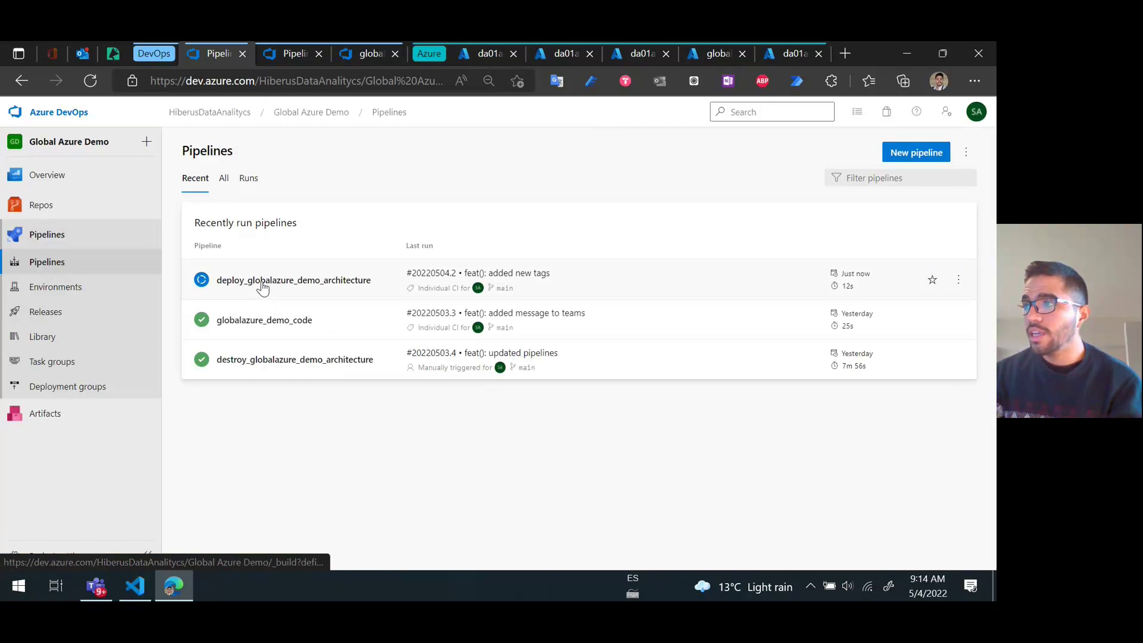
click(271, 266)
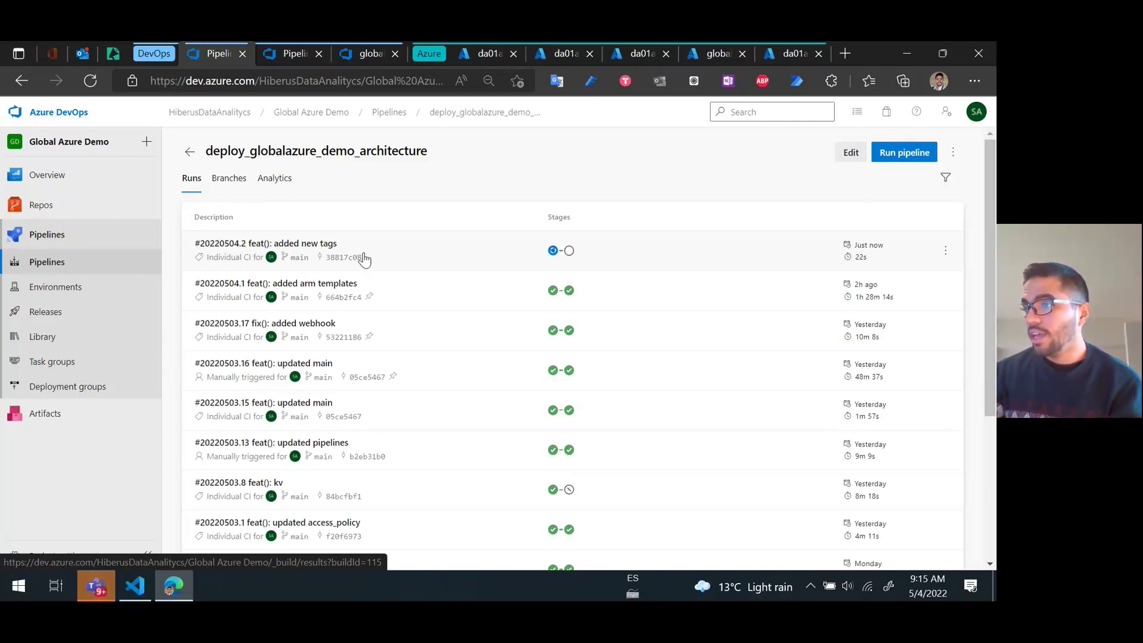
Step: Recheck the DevOps channel in Microsoft Teams, minimize Teams and open pipeline run #20220504.2 in Azure DevOps
click(96, 587)
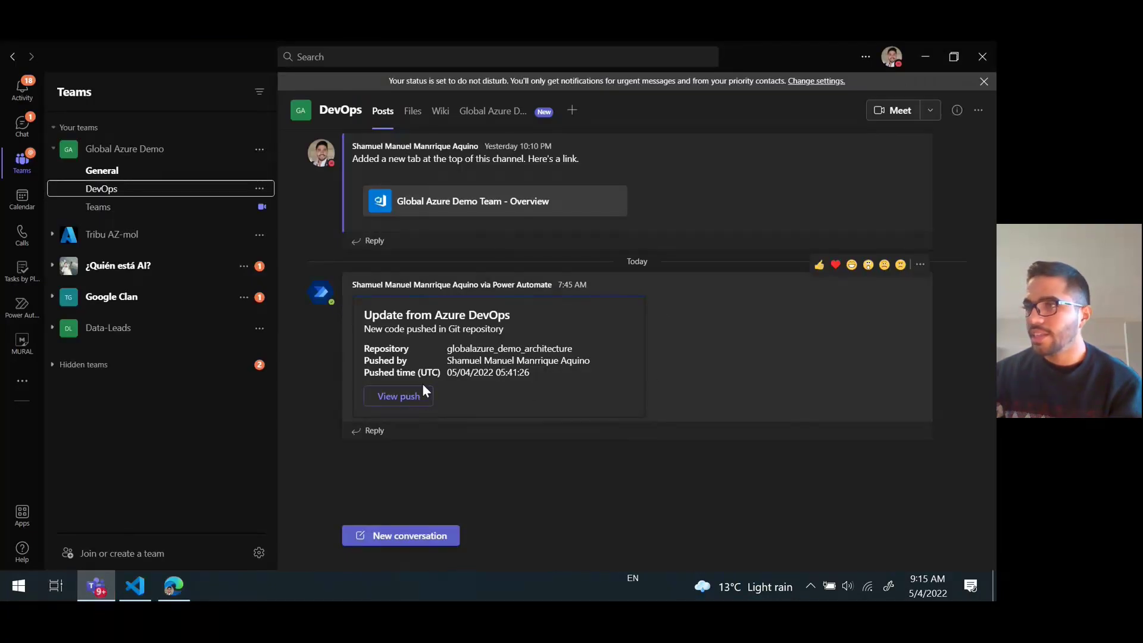
click(925, 57)
click(397, 247)
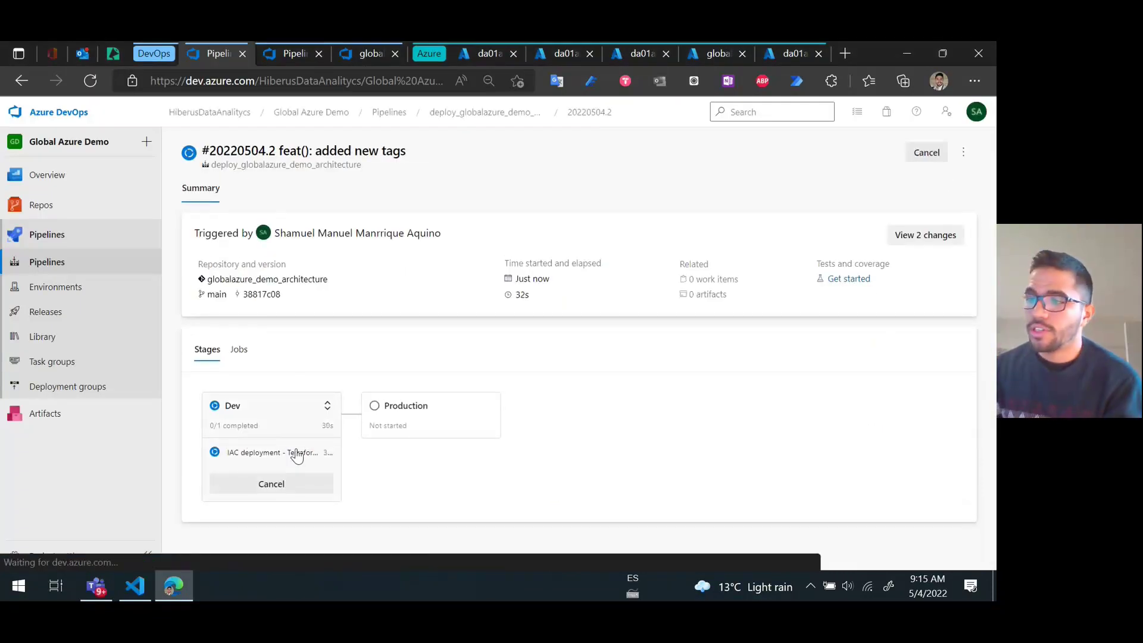
Step: Open the Dev stage's IAC deployment job and review the logs of the Download secrets and Checkout globalazure_demo_architecture tasks
click(248, 453)
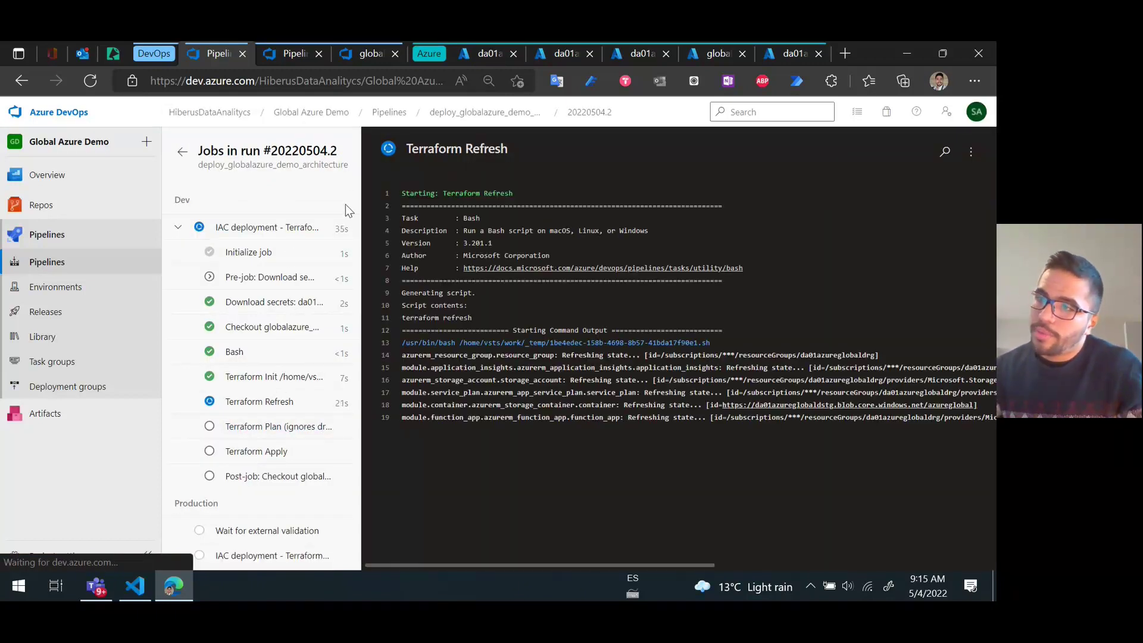
click(257, 306)
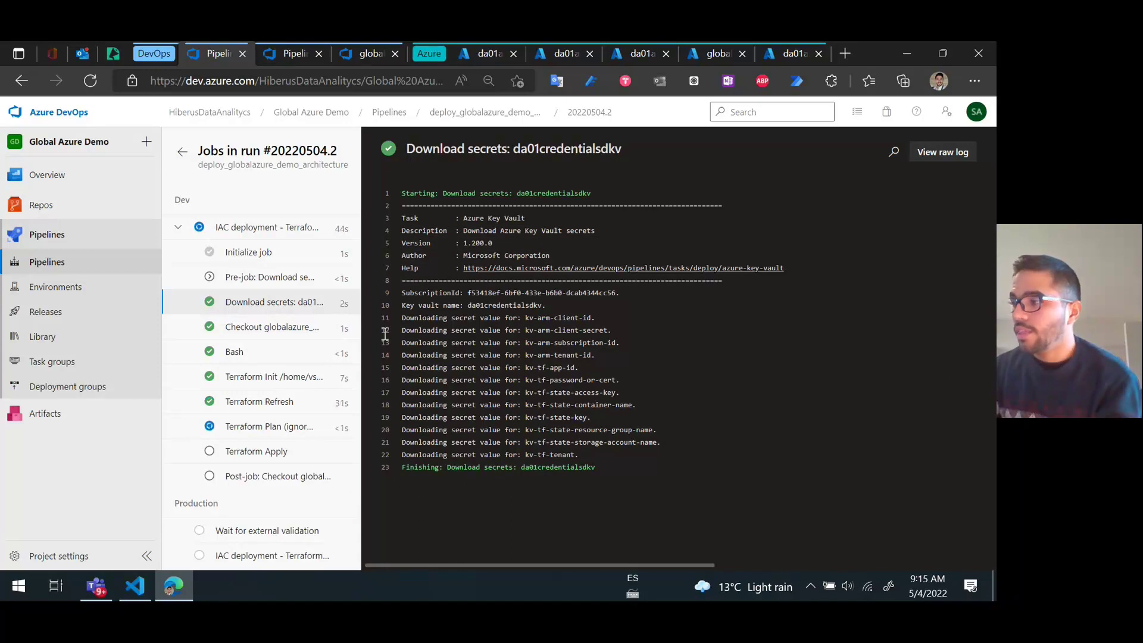
click(249, 334)
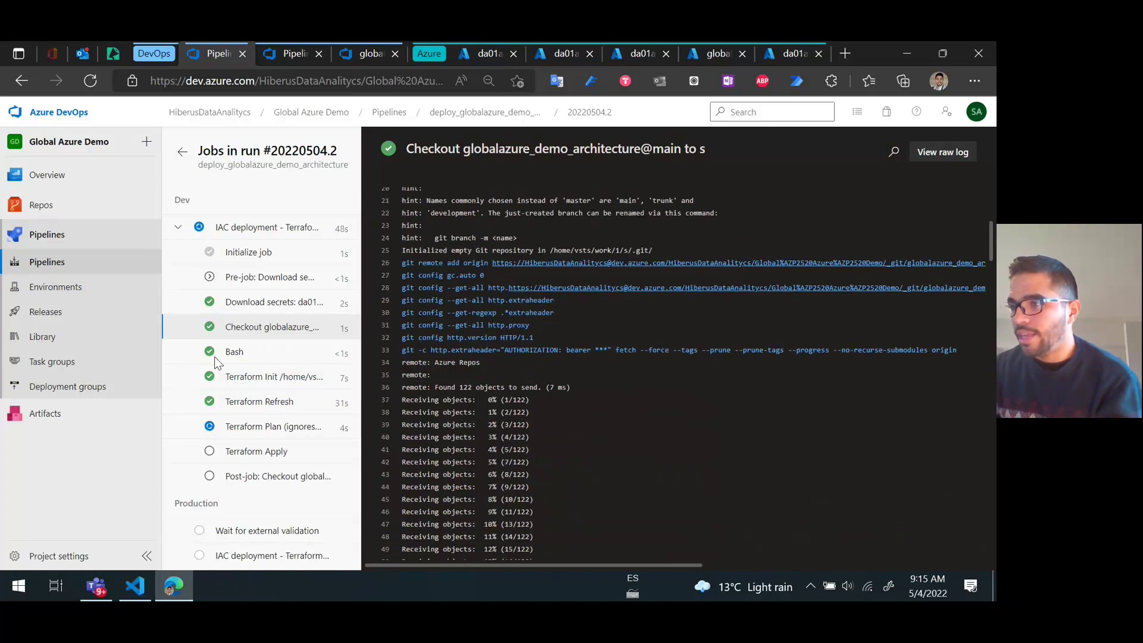
Step: Review the Terraform Init task log and highlight the lines that download the application_insights module
click(239, 384)
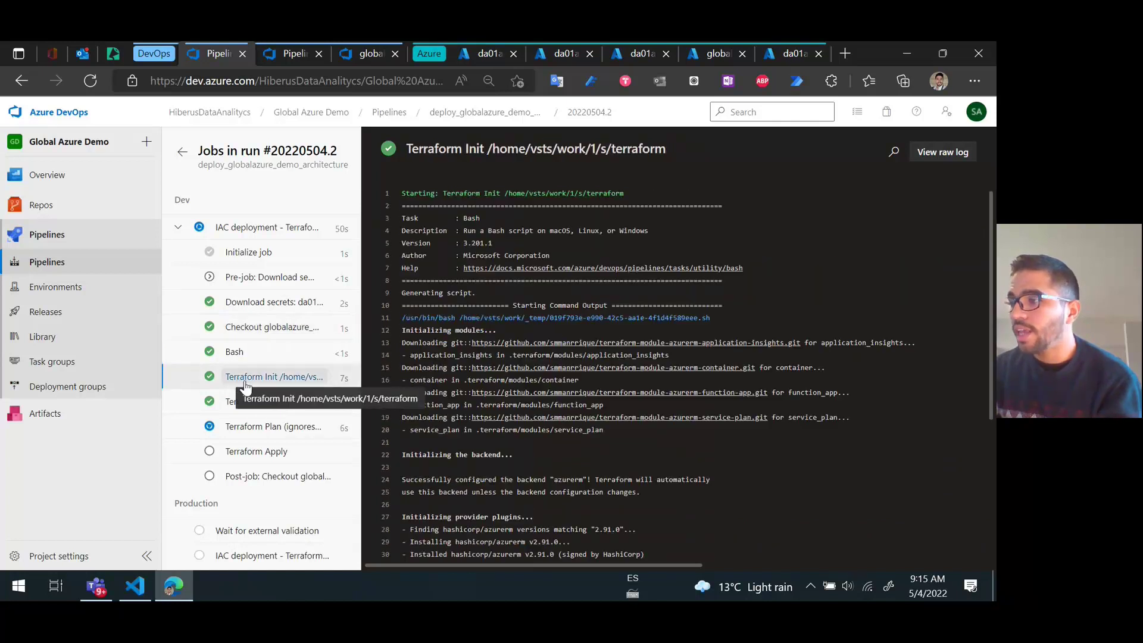
scroll(530, 396, down, 4)
scroll(529, 396, up, 4)
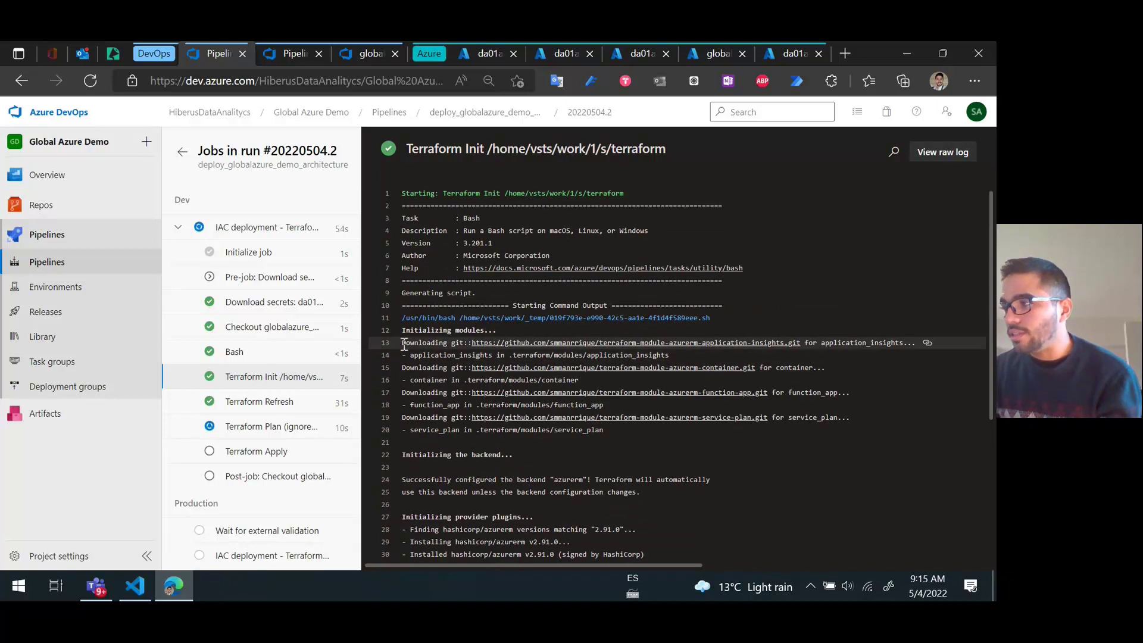
drag(402, 345, 780, 359)
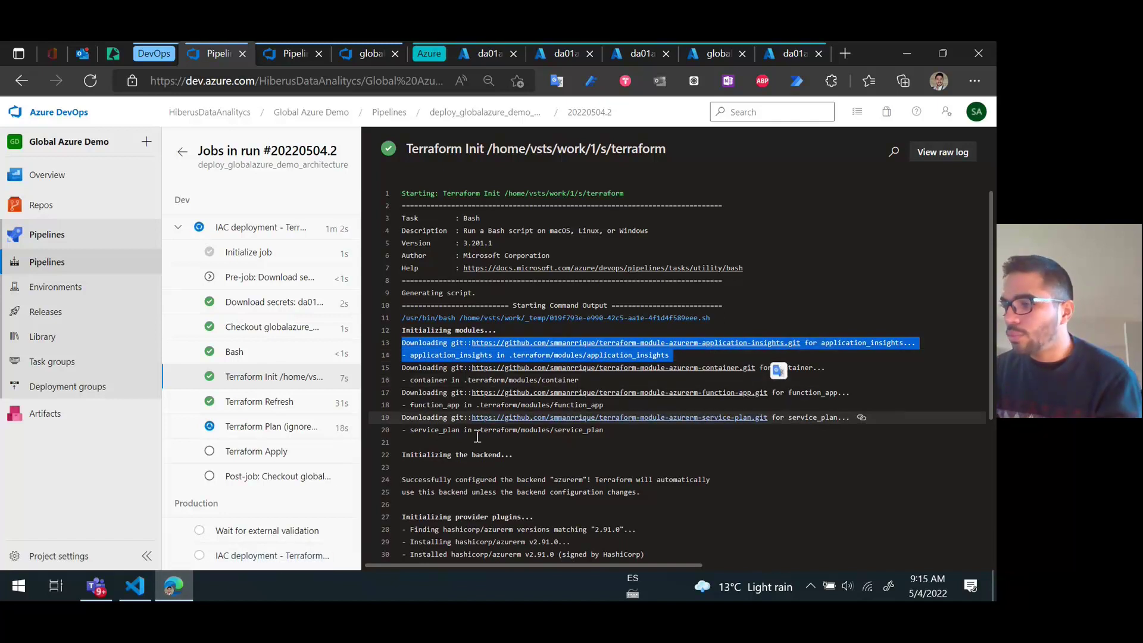
Step: Switch to Visual Studio Code and examine the resource and module blocks in main.tf, highlighting the service_plan module
click(135, 586)
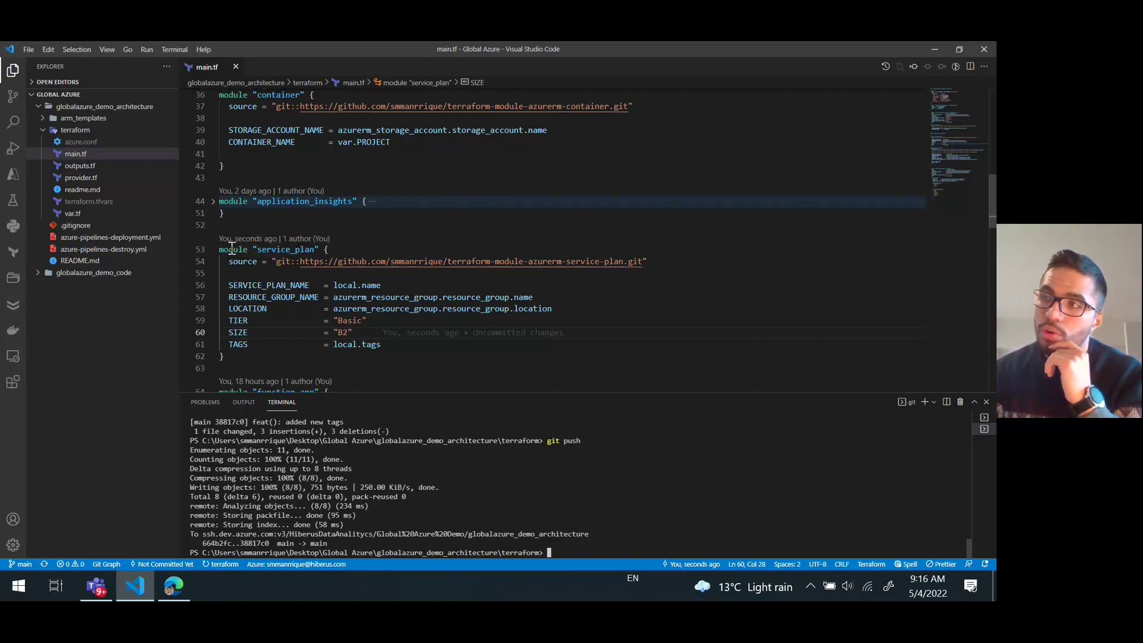
scroll(240, 191, up, 1)
scroll(240, 190, up, 5)
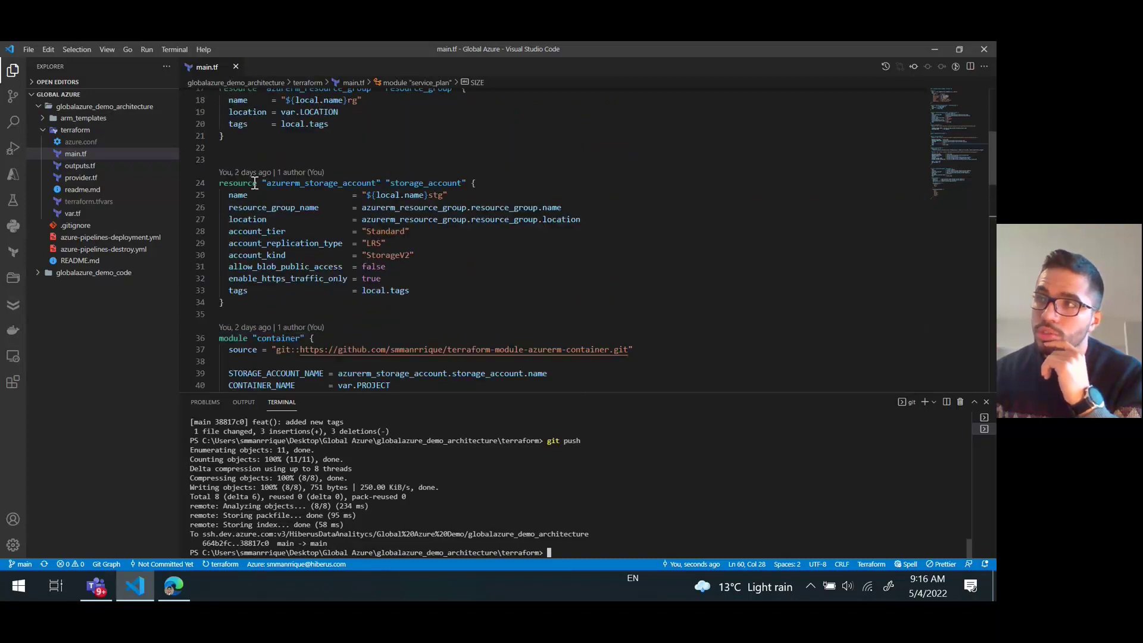
scroll(289, 335, down, 6)
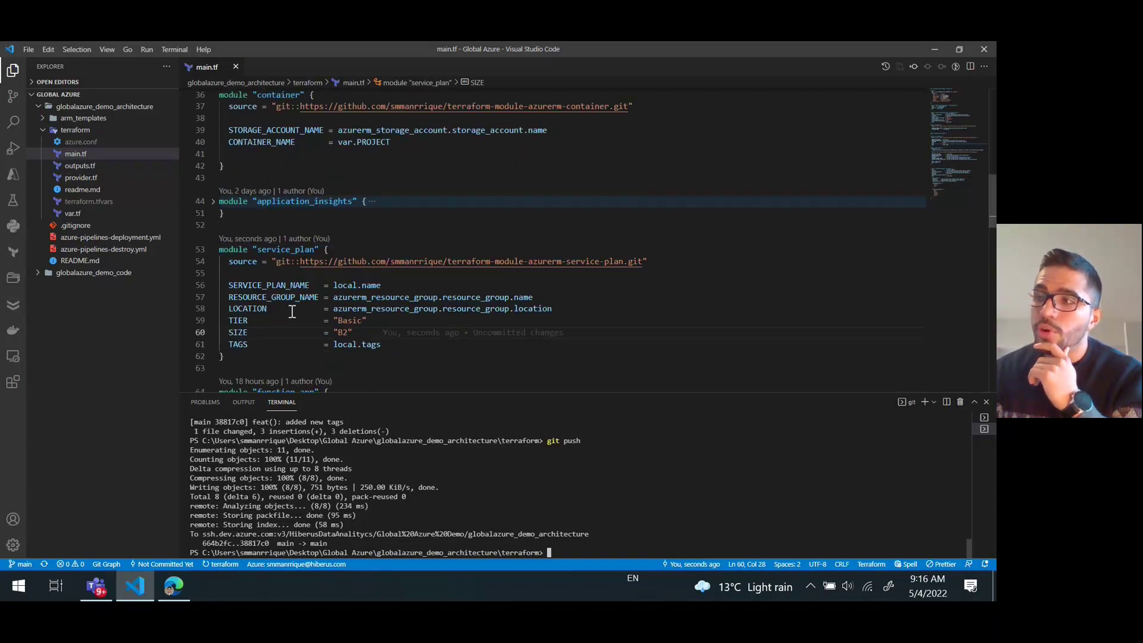
drag(225, 358, 346, 232)
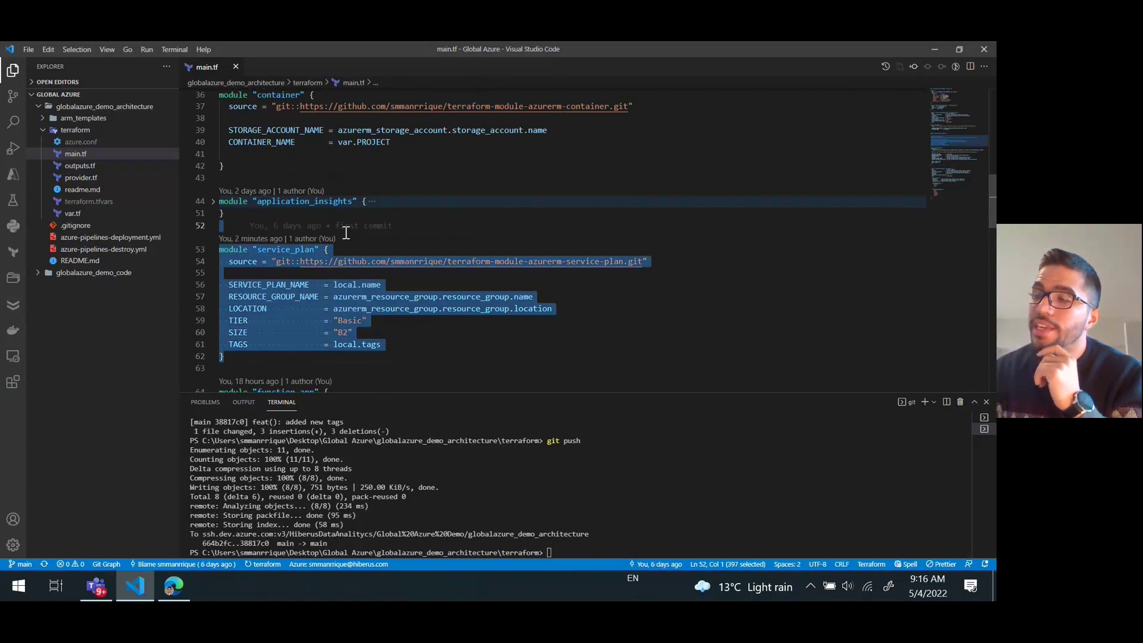
click(380, 237)
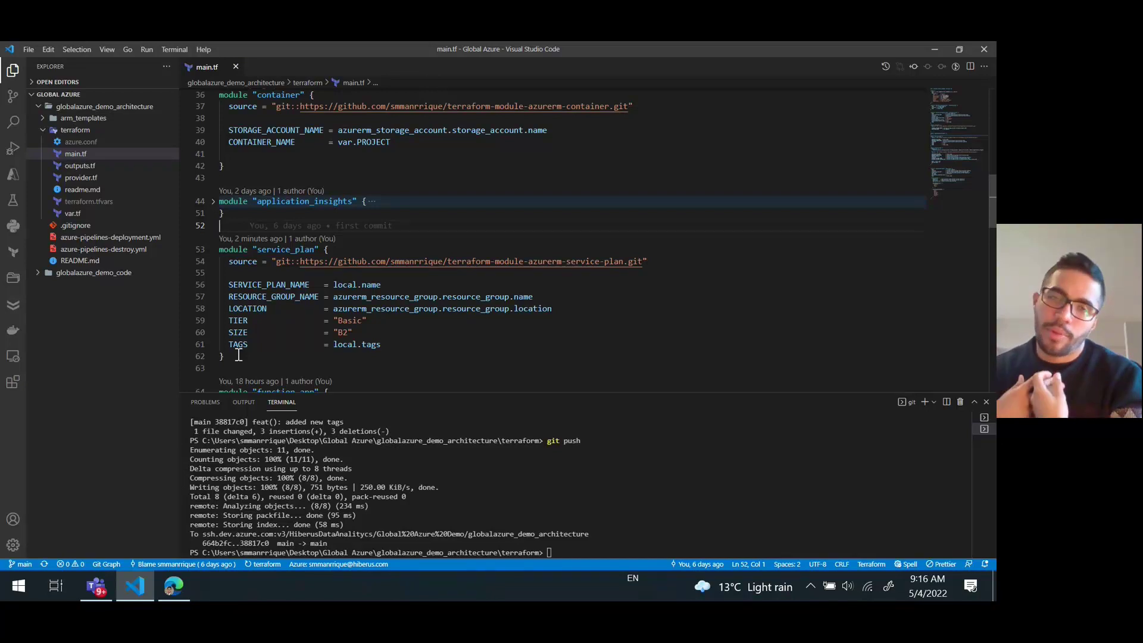
Step: Return to the pipeline run in the browser, read the rest of the Terraform Init log and open the Terraform Refresh log
click(173, 586)
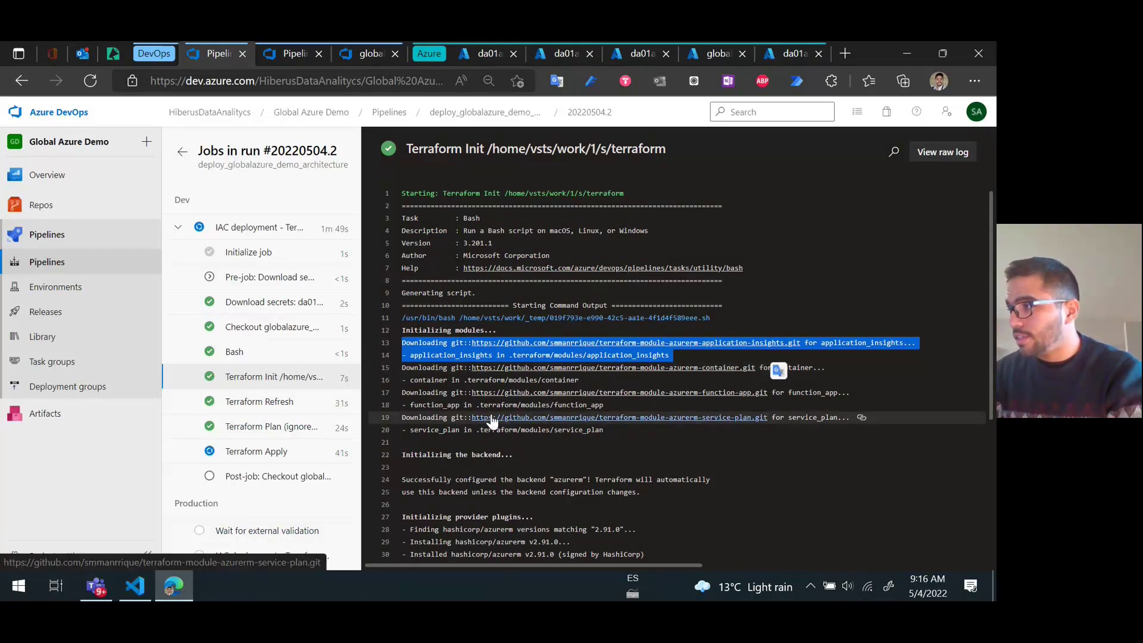
scroll(449, 400, down, 4)
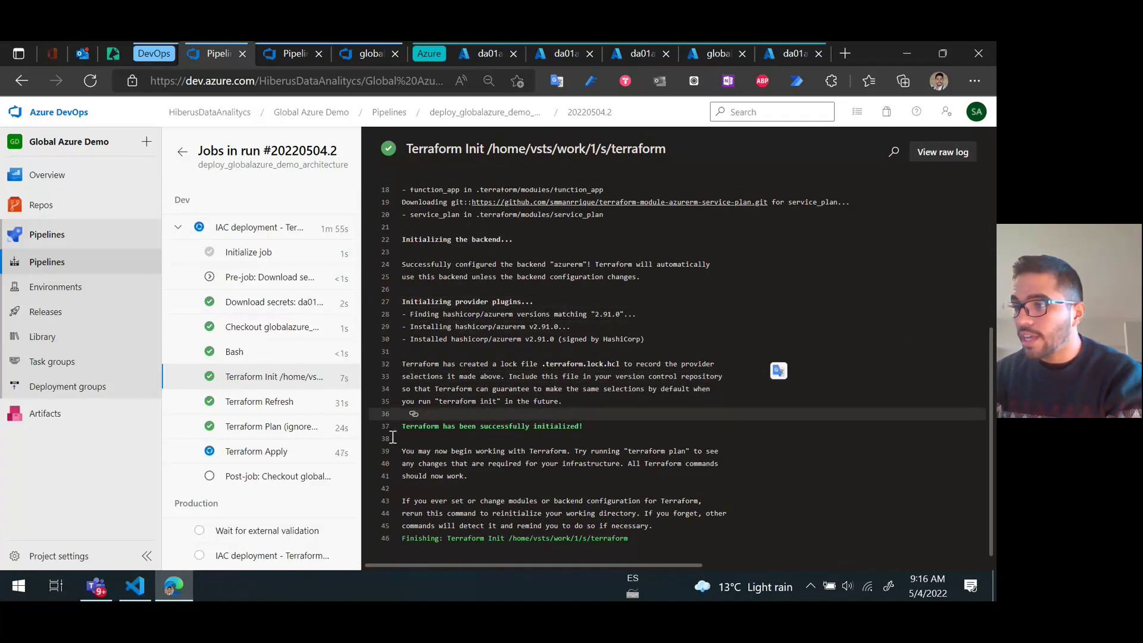
click(262, 402)
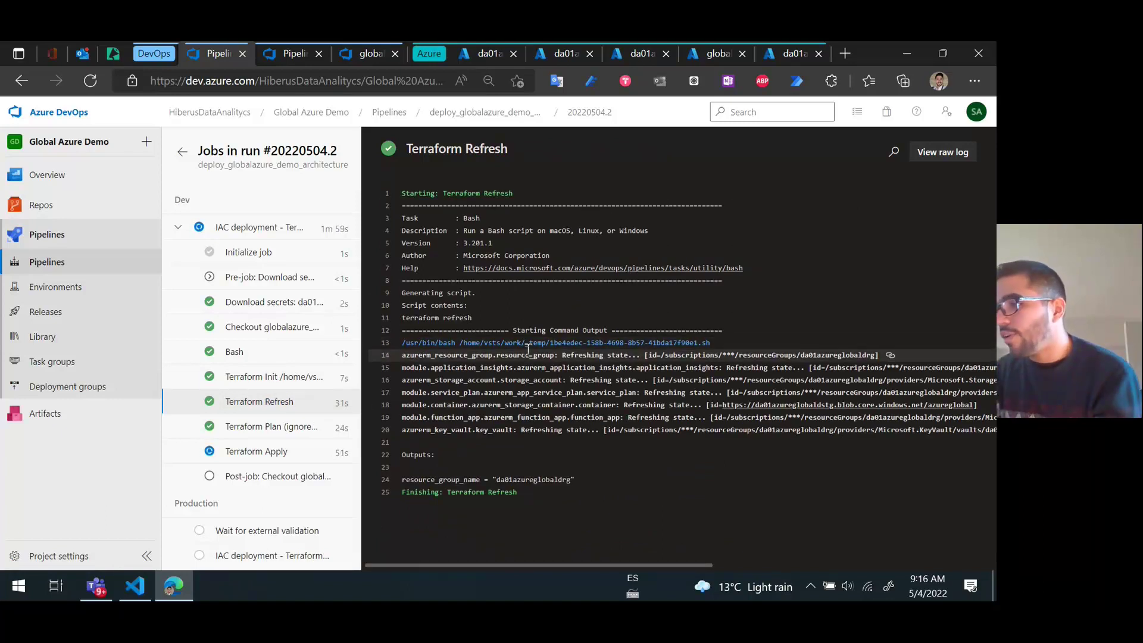
Step: Examine the Terraform Plan log's tag and service plan size changes and highlight the plan summary line
click(259, 427)
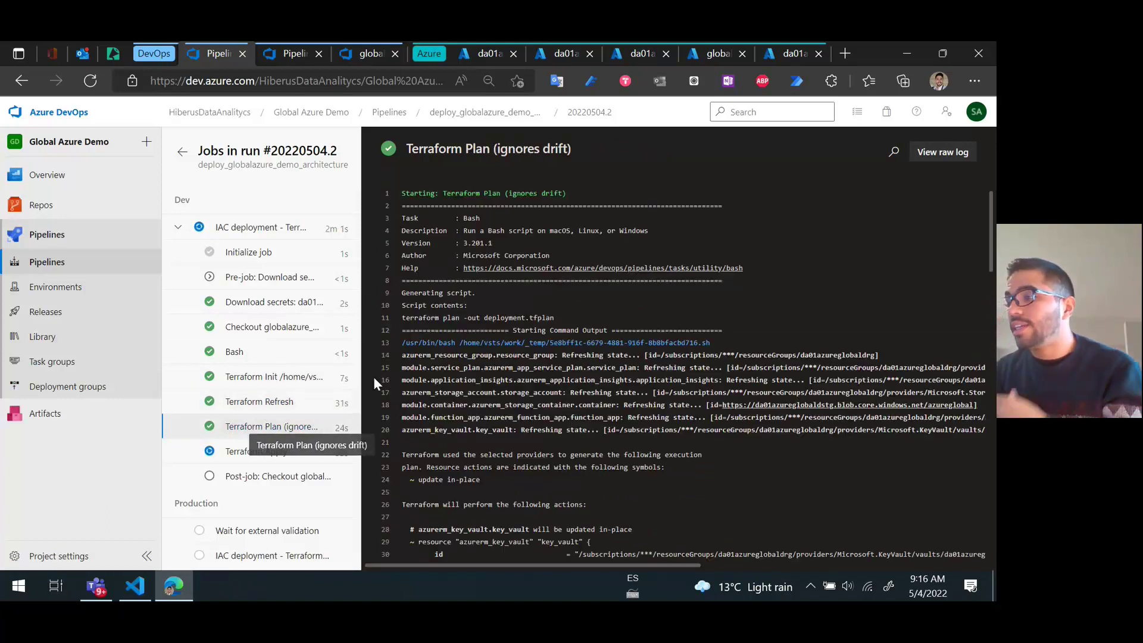
scroll(476, 366, down, 6)
scroll(476, 366, up, 6)
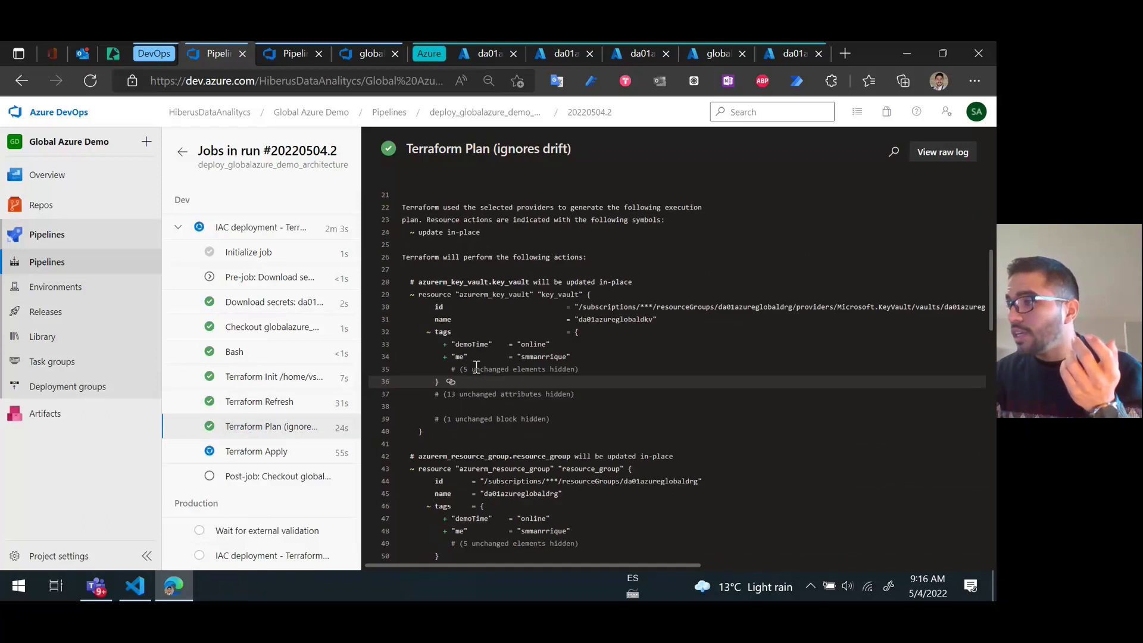
scroll(476, 366, down, 4)
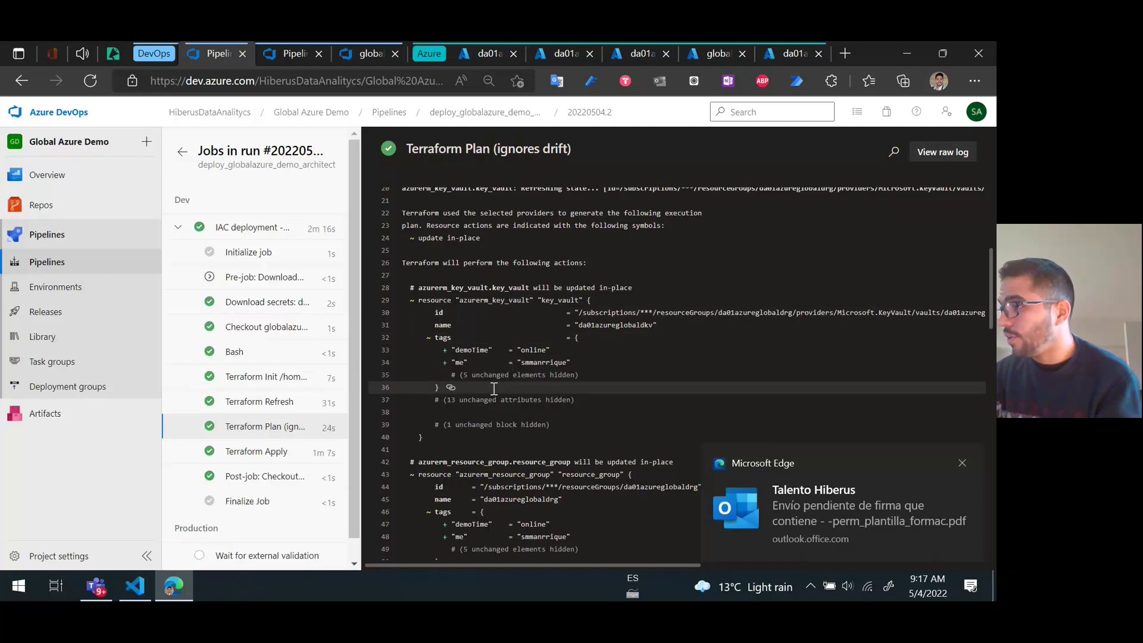
click(963, 464)
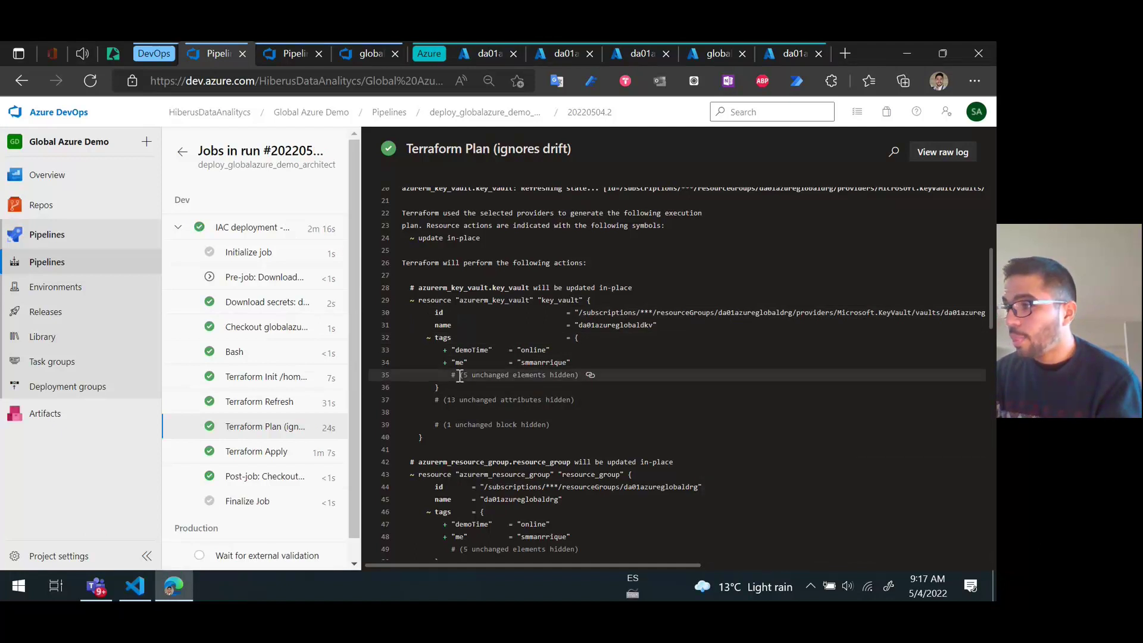
scroll(453, 376, down, 4)
scroll(452, 377, down, 11)
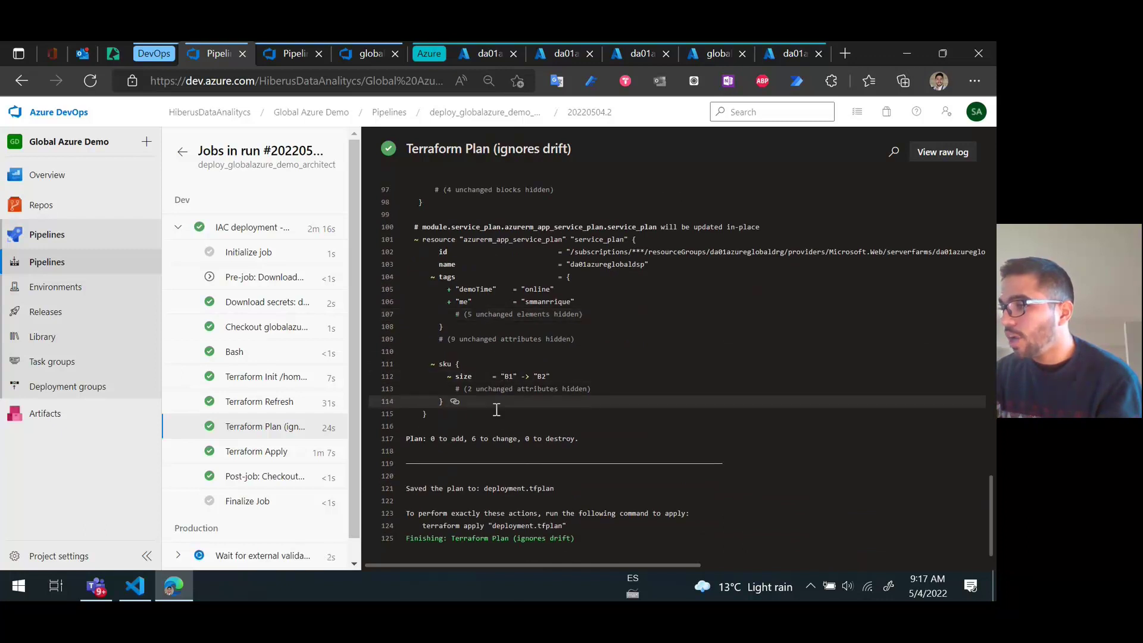
drag(406, 439, 606, 438)
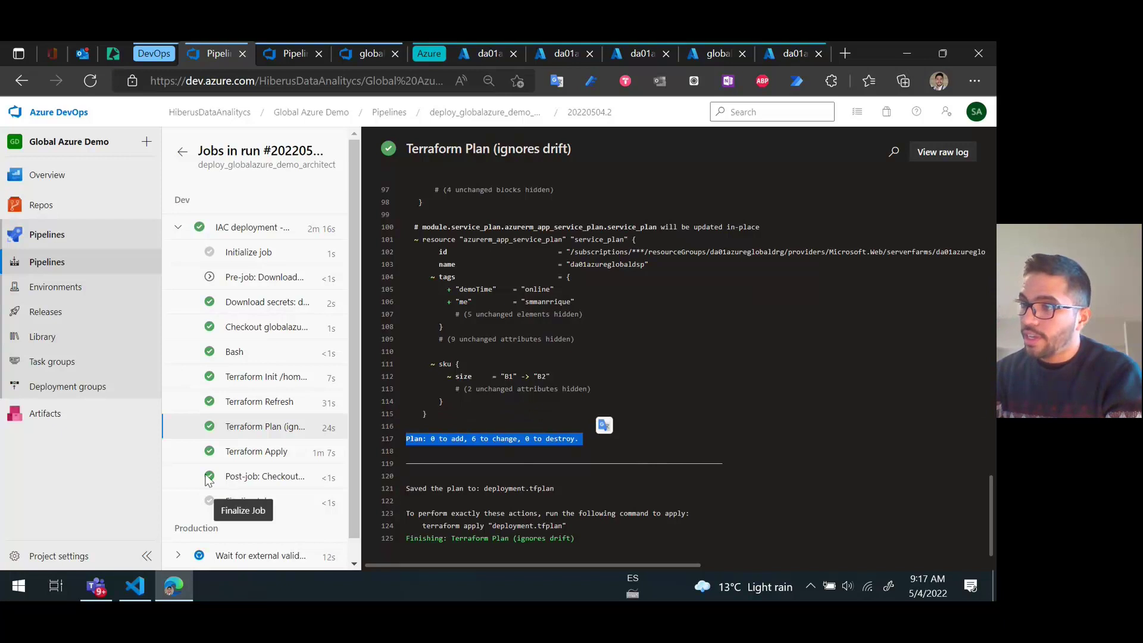
Step: Open the Production stage's Wait for external validation job and resume the run from its manual validation review
scroll(241, 500, down, 1)
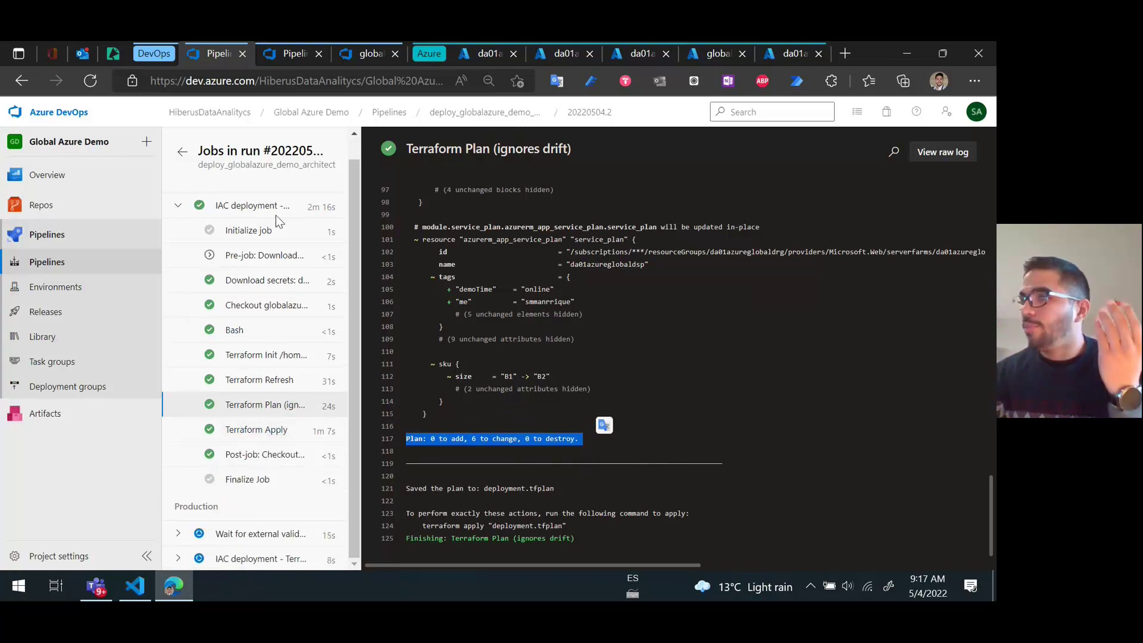
click(185, 209)
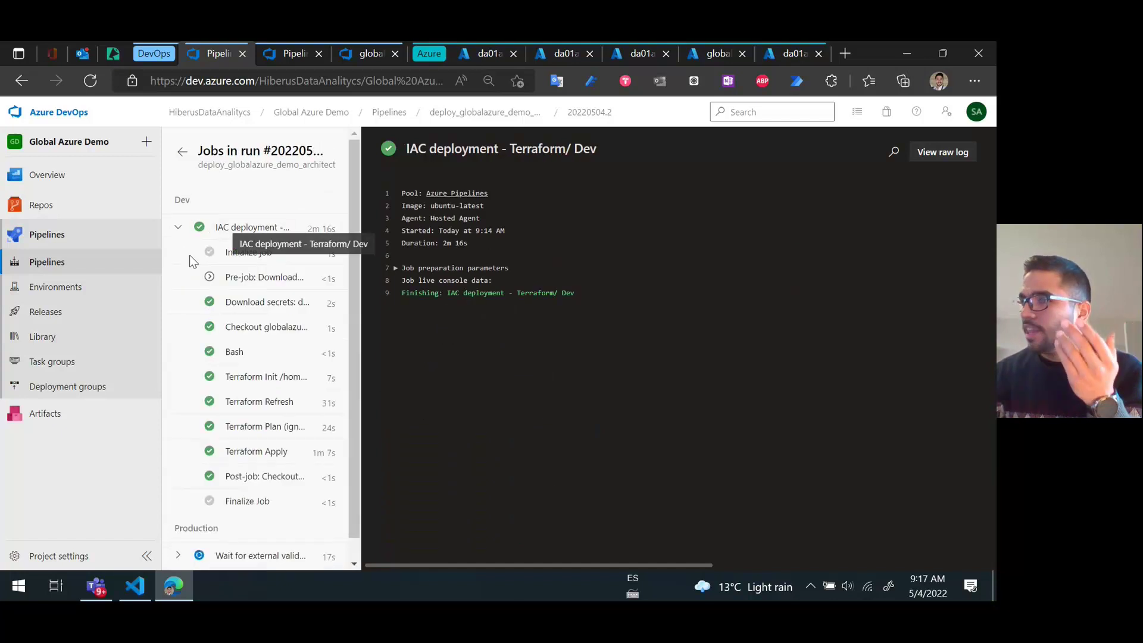
scroll(256, 387, down, 1)
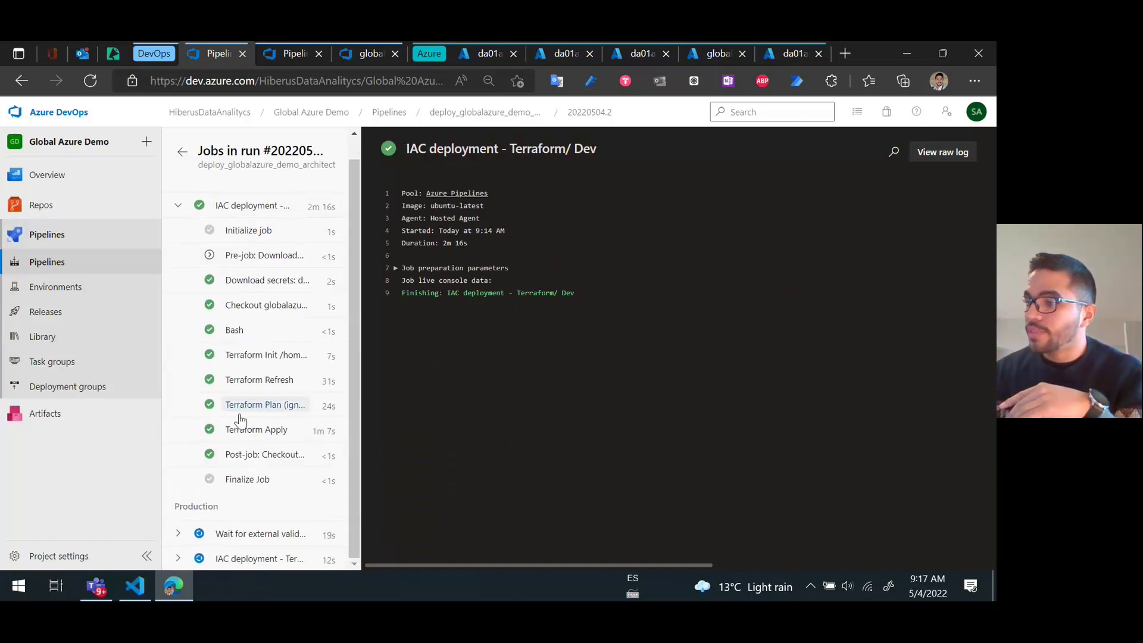
click(237, 531)
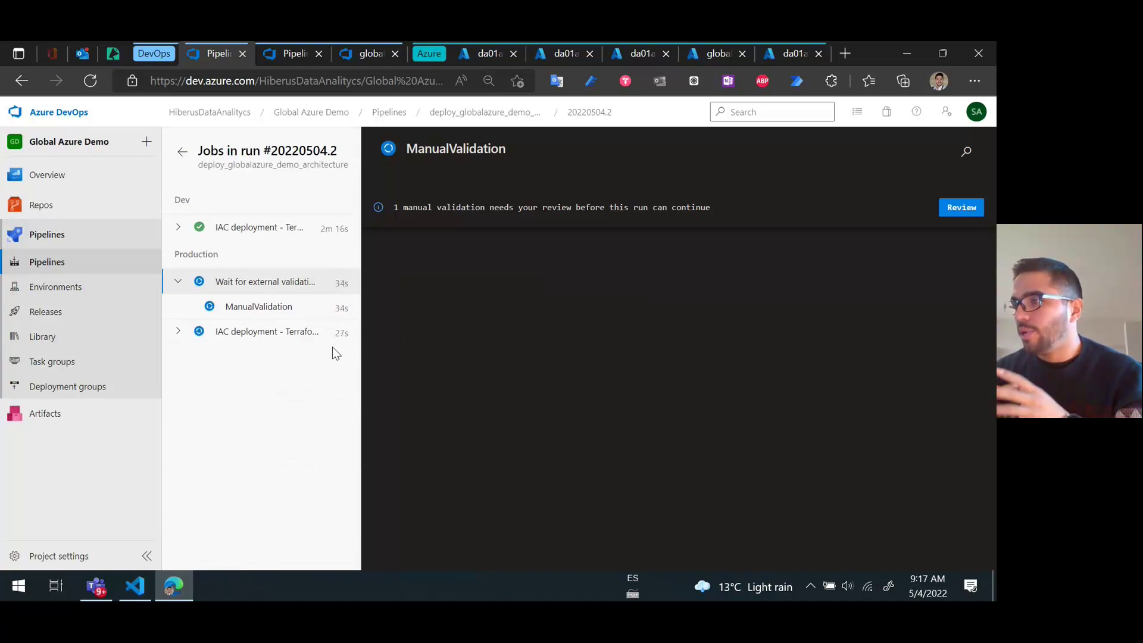
click(950, 208)
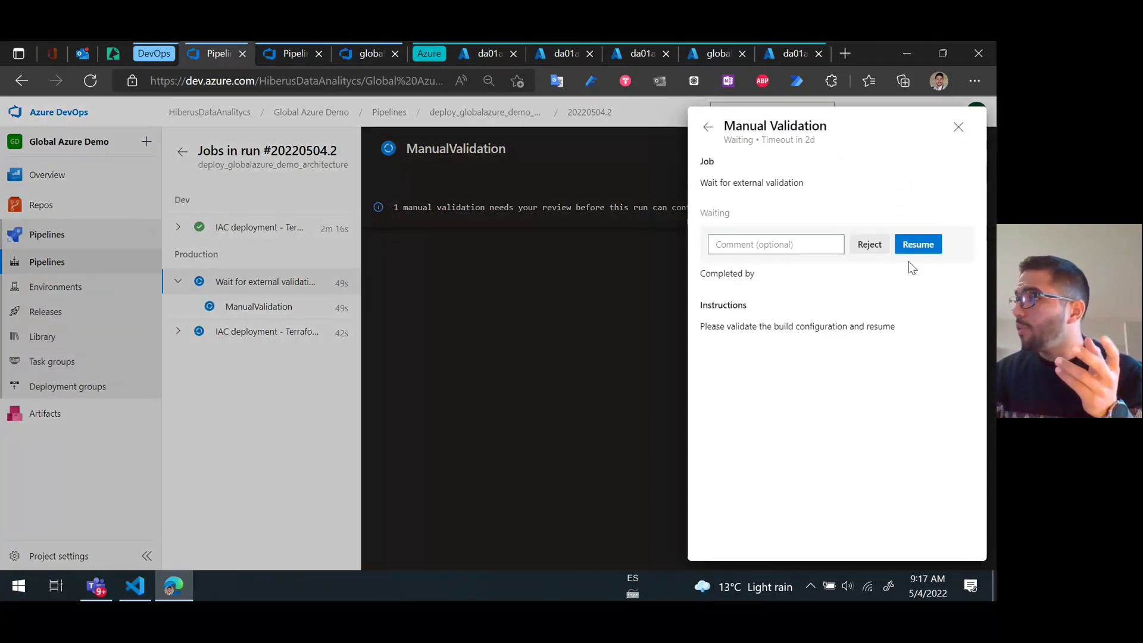
click(932, 246)
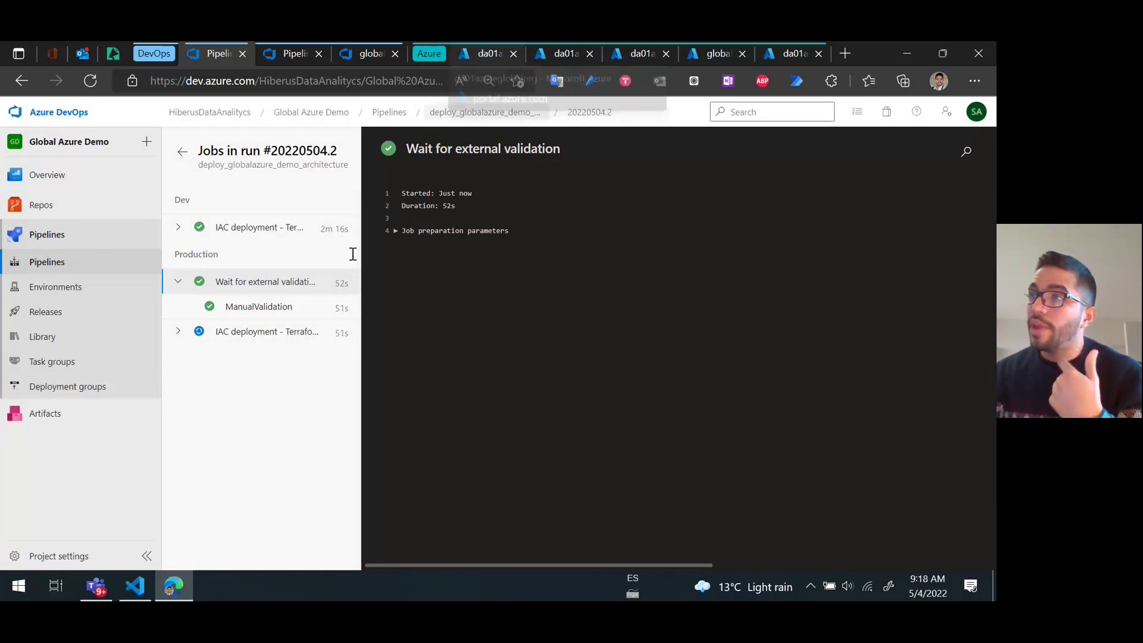
Step: Switch to the da01azureglobalprg resource group in the Azure portal and reload the page to check its tags
click(495, 56)
scroll(536, 274, up, 1)
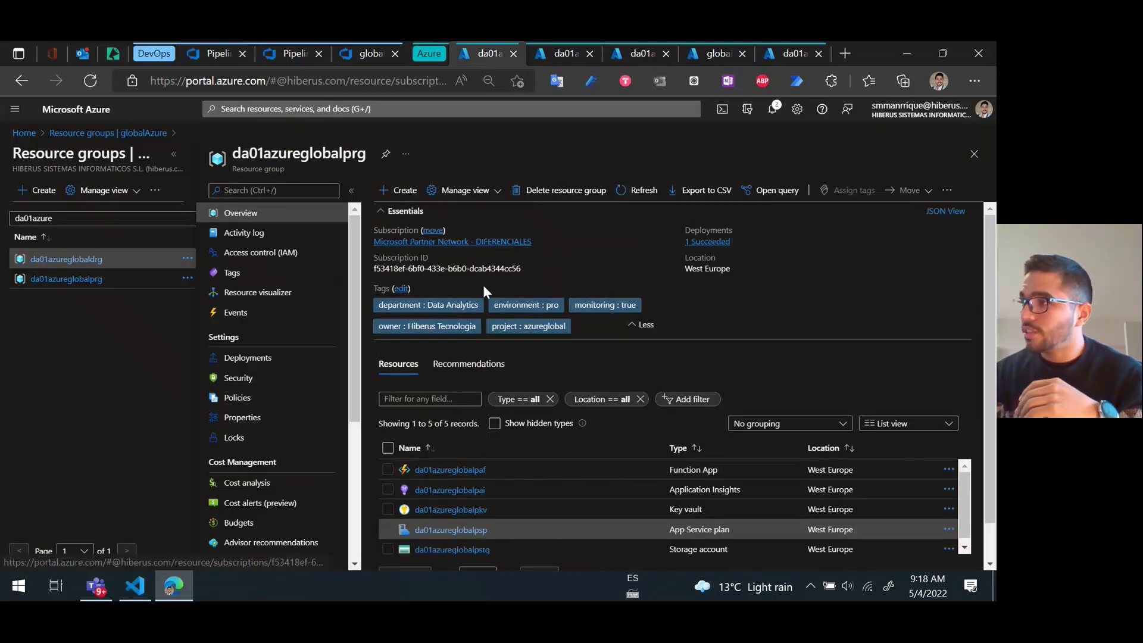
click(91, 83)
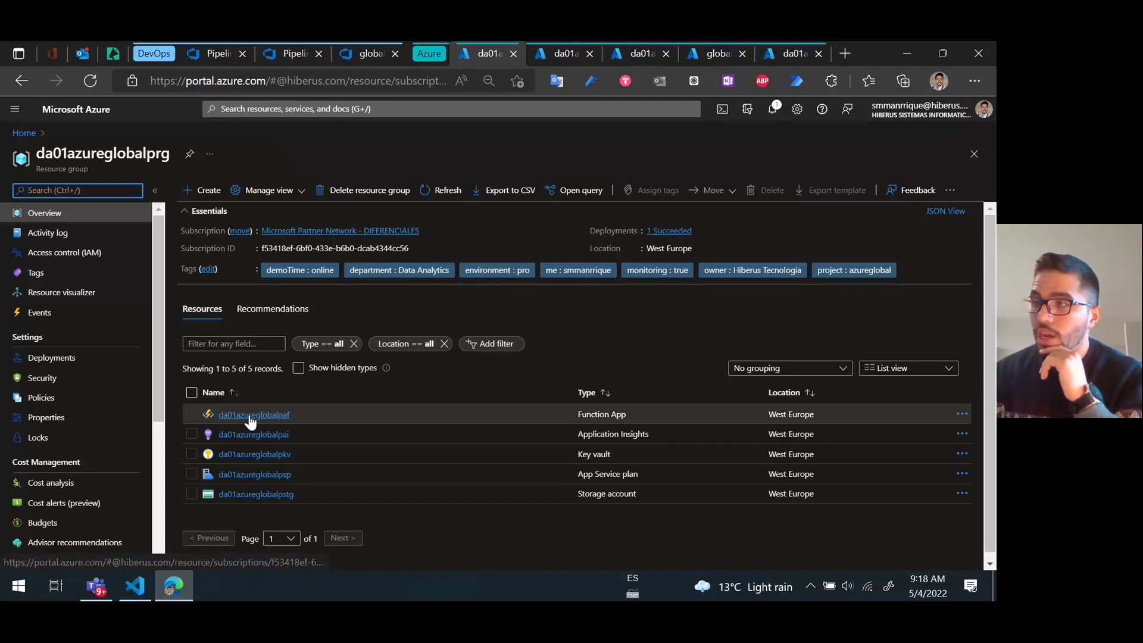
Step: Reload the da01azureglobalpsp Scale up page and the da01azureglobalpaf function app overview to check the plan size and tags
click(540, 53)
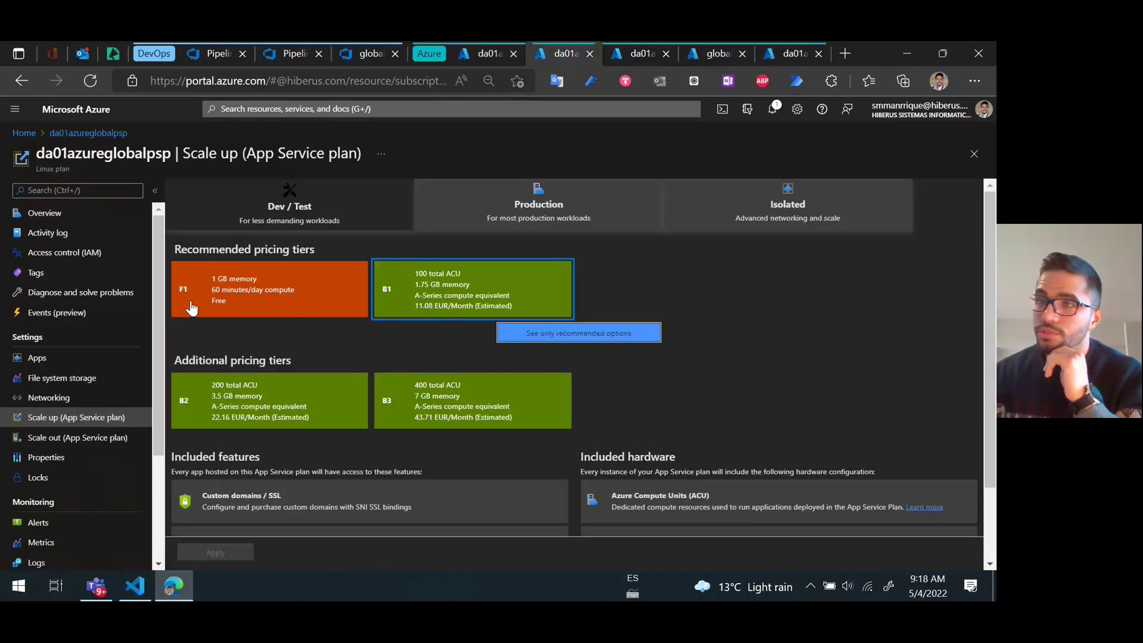
click(89, 81)
click(632, 53)
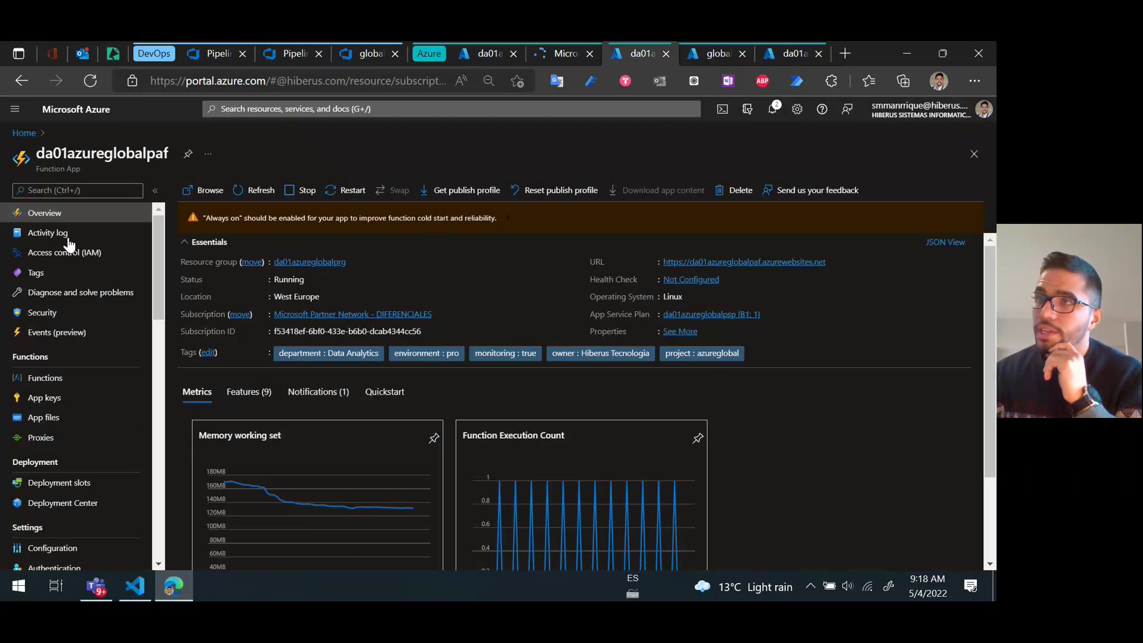
click(56, 113)
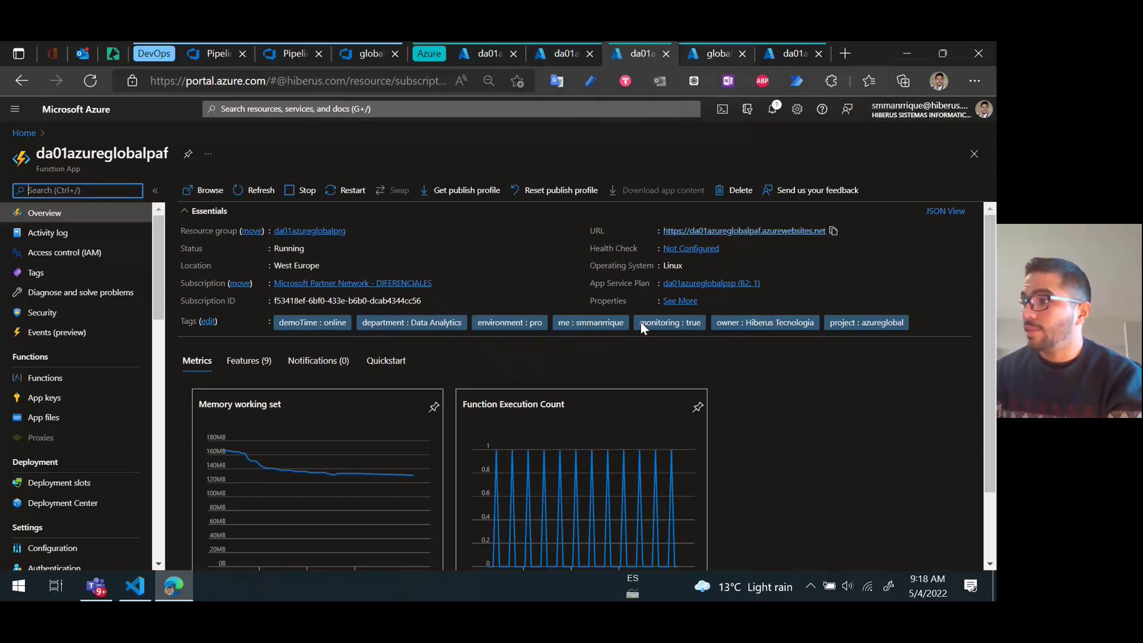
scroll(644, 329, down, 2)
Step: Check the newest push notification in the Teams DevOps channel and the latest General channel post, then minimize Teams
click(96, 587)
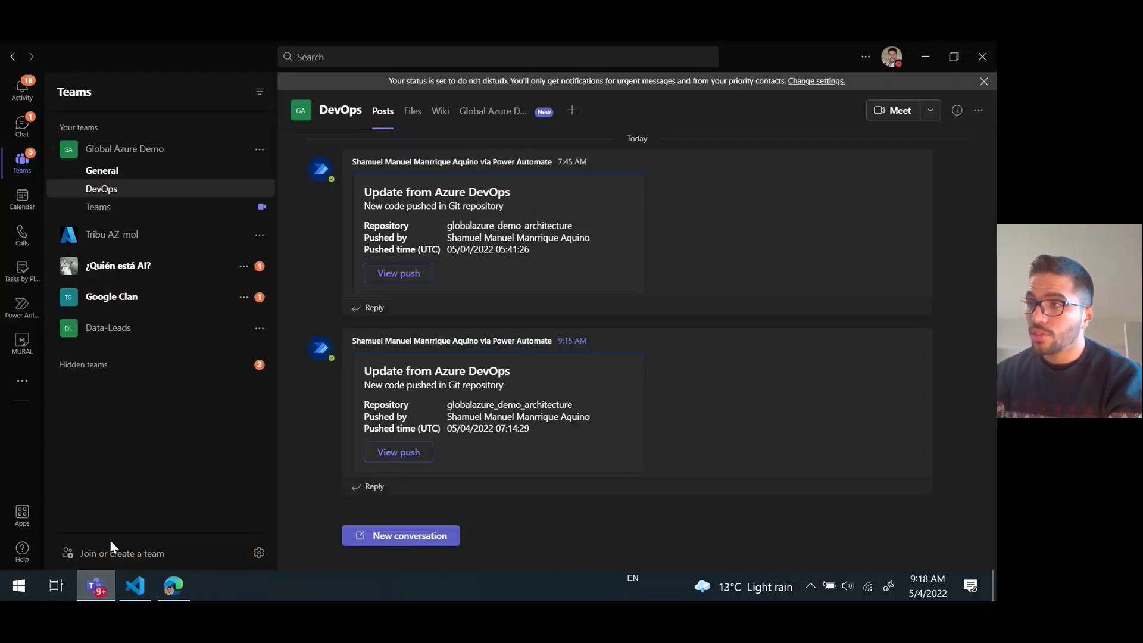
drag(549, 433, 367, 365)
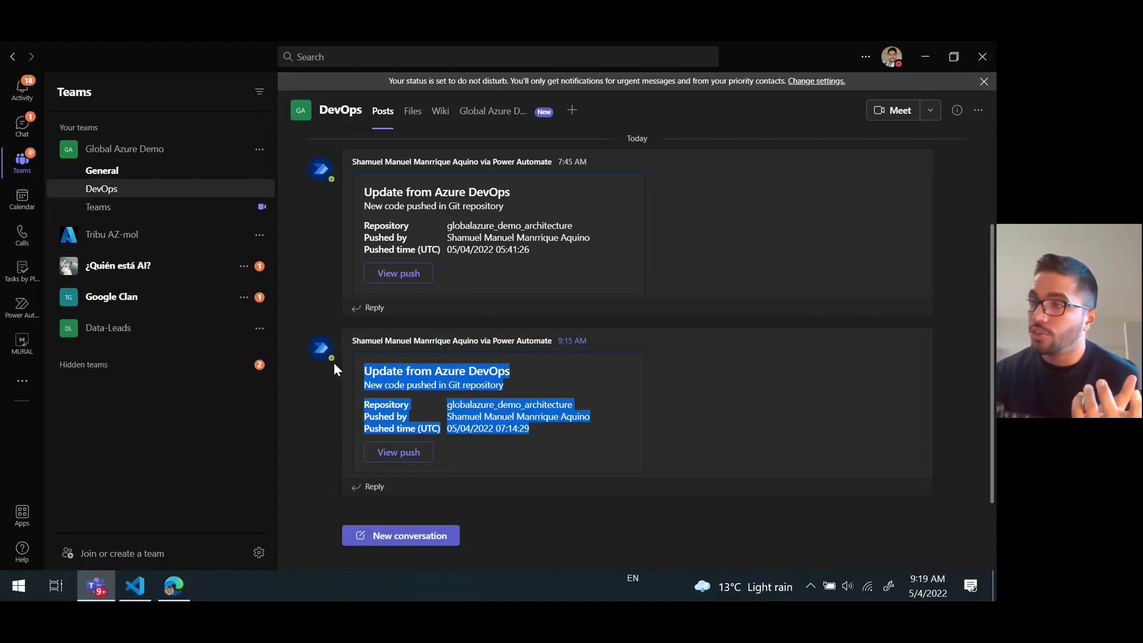
click(154, 172)
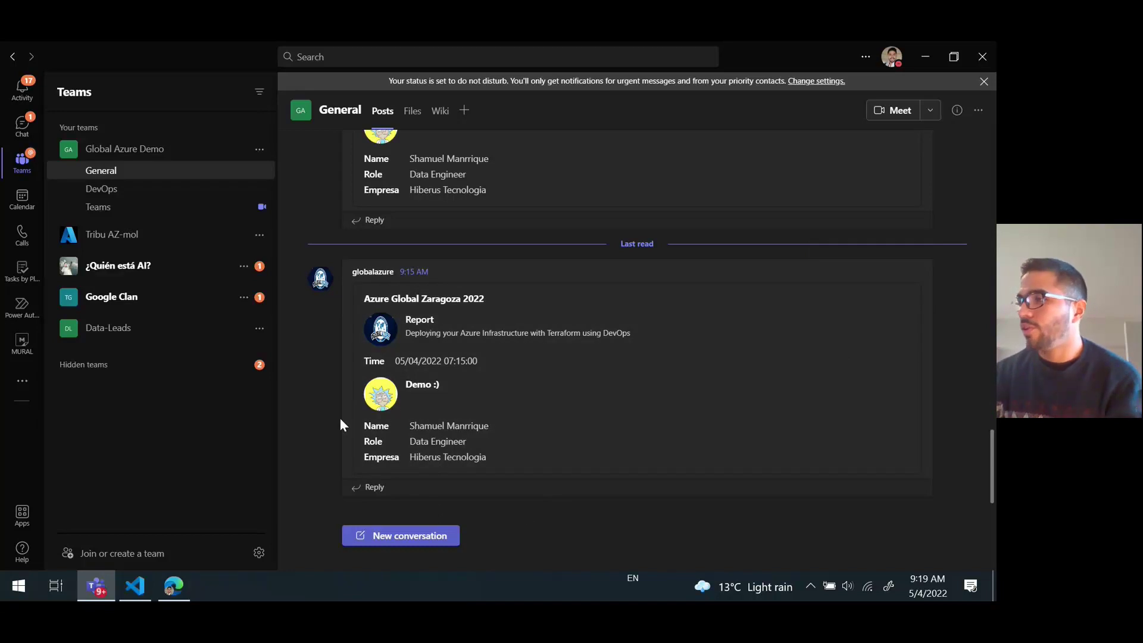
click(927, 59)
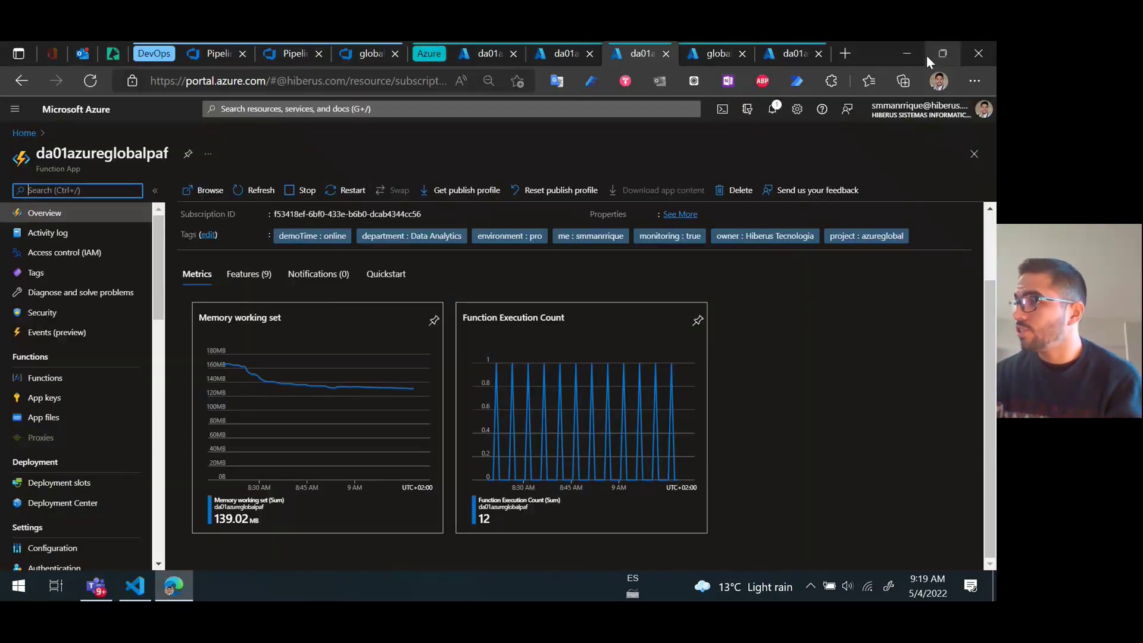
Step: Refresh the globalazure_timekeeper function's invocation traces and open the da01azureglobalpai Application Insights overview
click(704, 59)
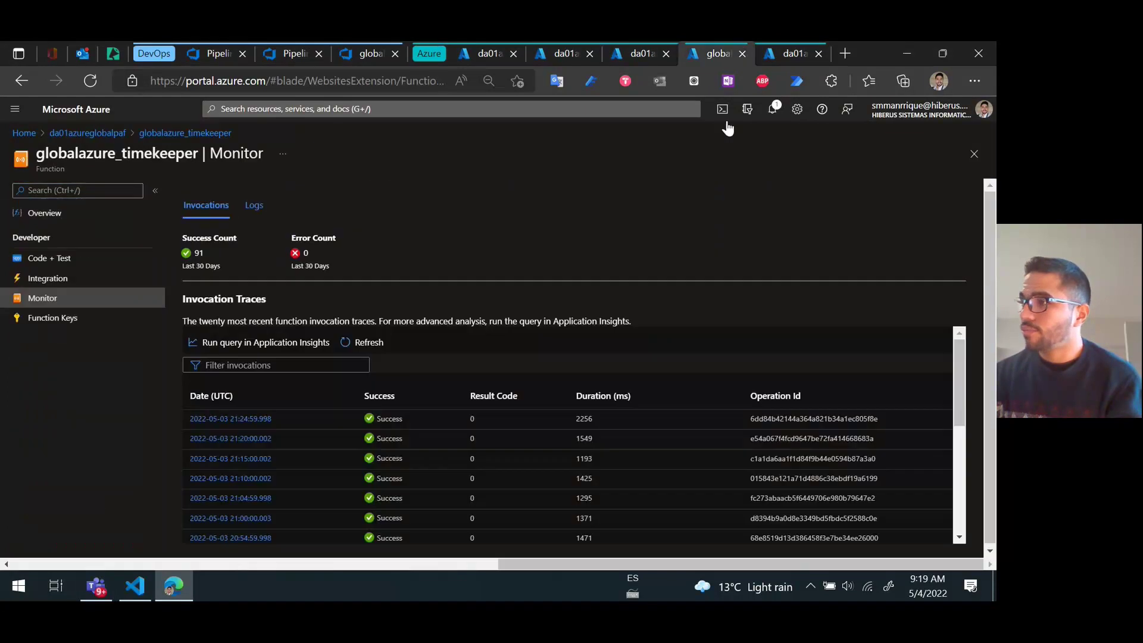
click(366, 343)
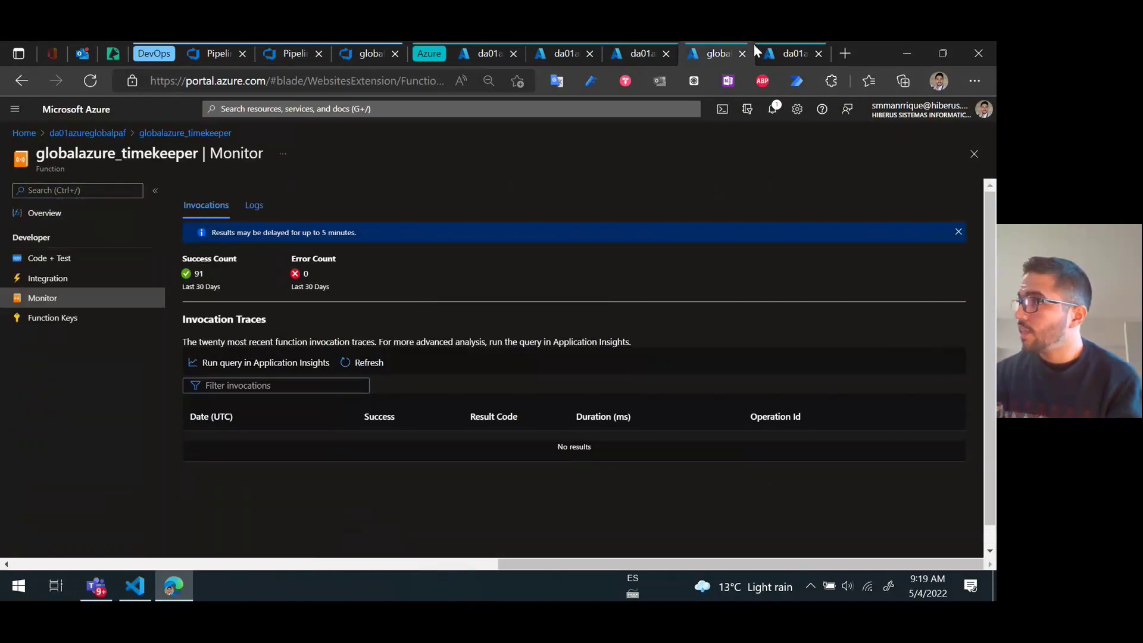
click(792, 52)
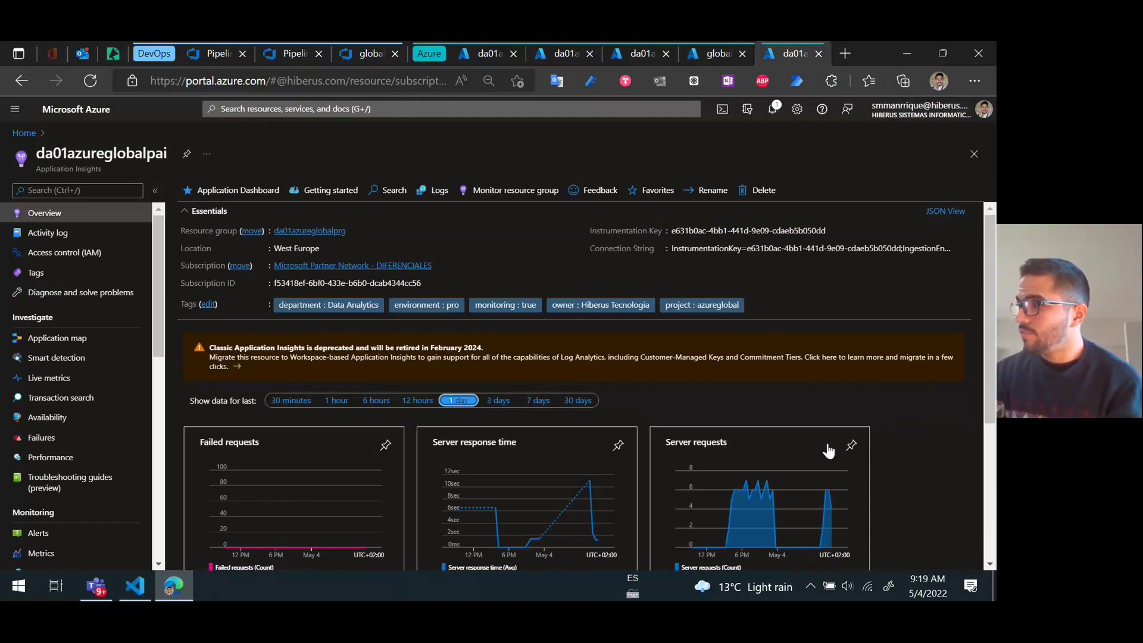
Step: Refresh the globalazure_timekeeper function's invocation traces and return to the da01azureglobalpsp Scale up page
click(714, 53)
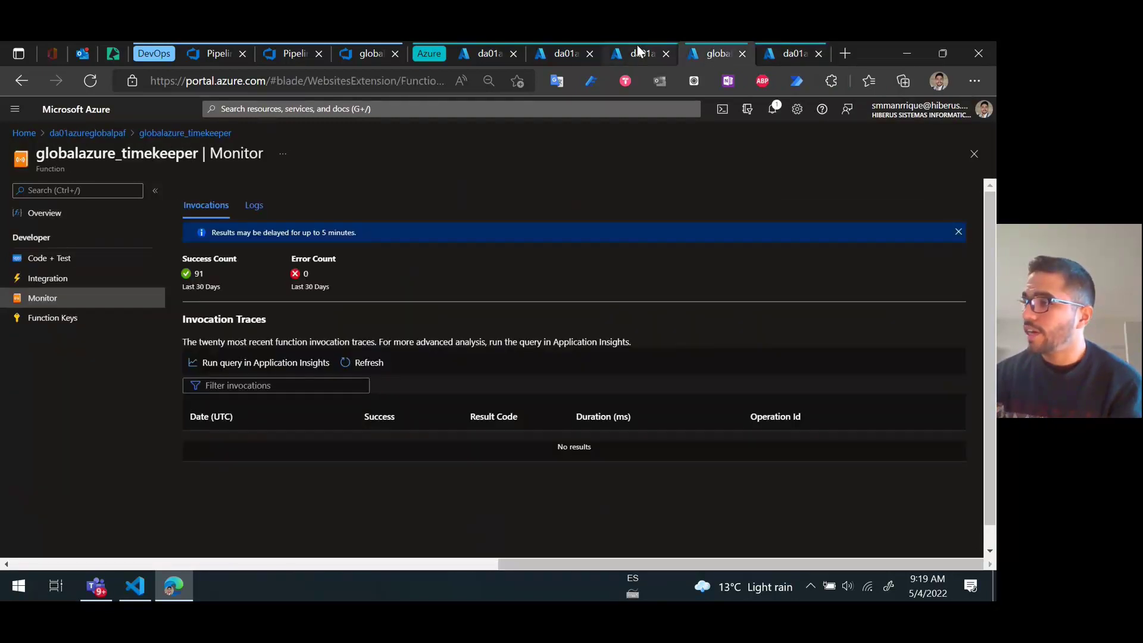
click(364, 363)
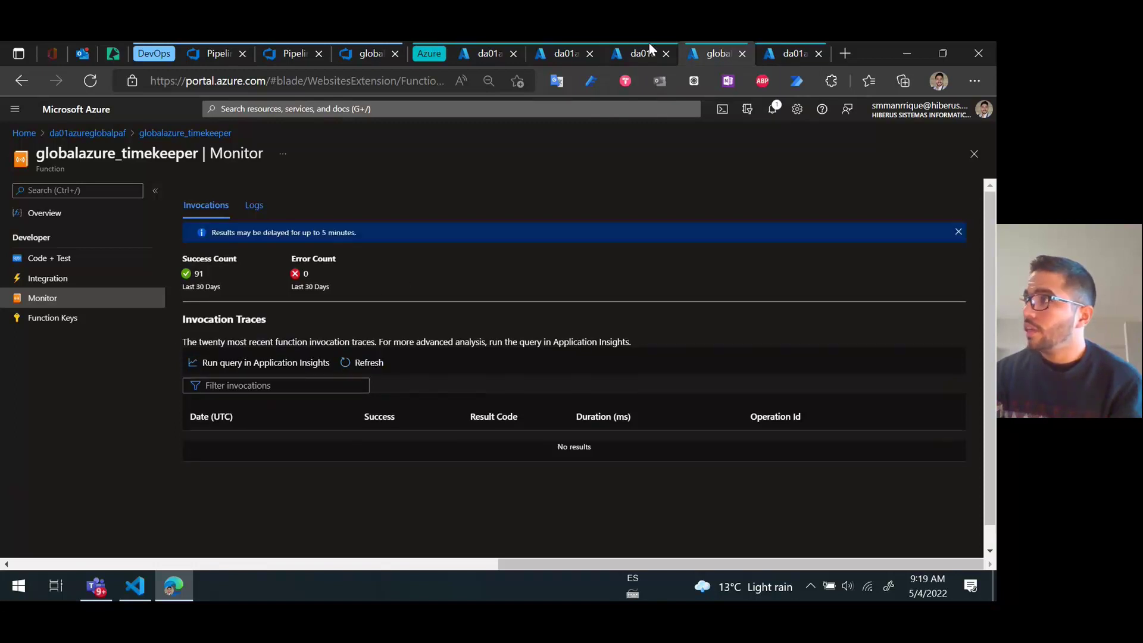
click(631, 56)
click(565, 57)
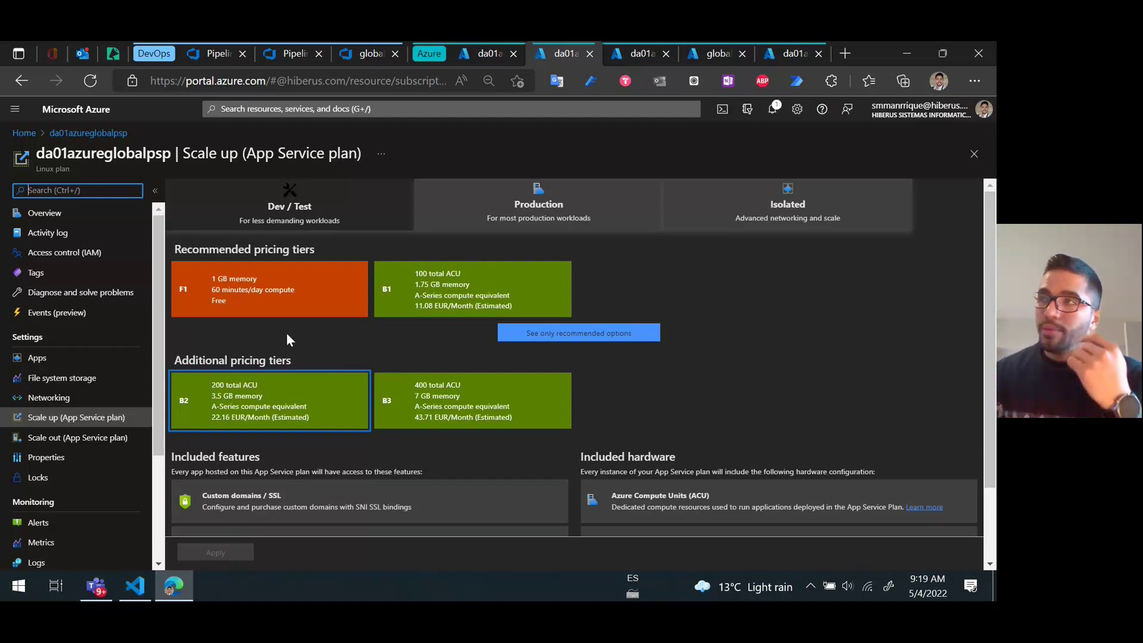
Step: Switch to Azure DevOps, view the summary of run #20220504.2 and open the global_azure_af releases list
click(216, 53)
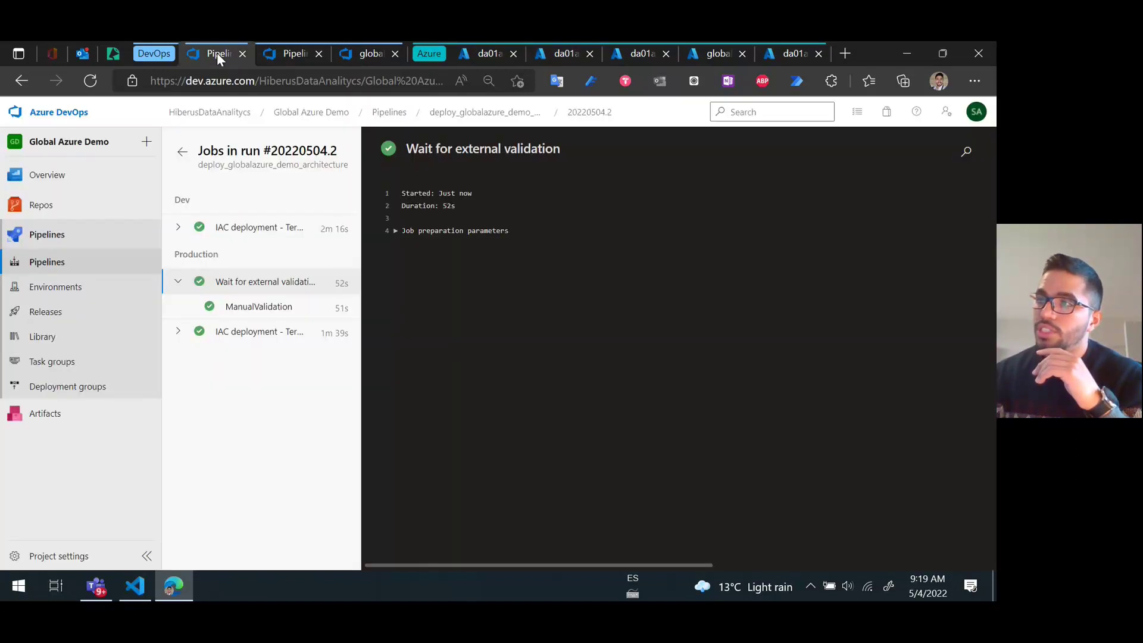
click(182, 155)
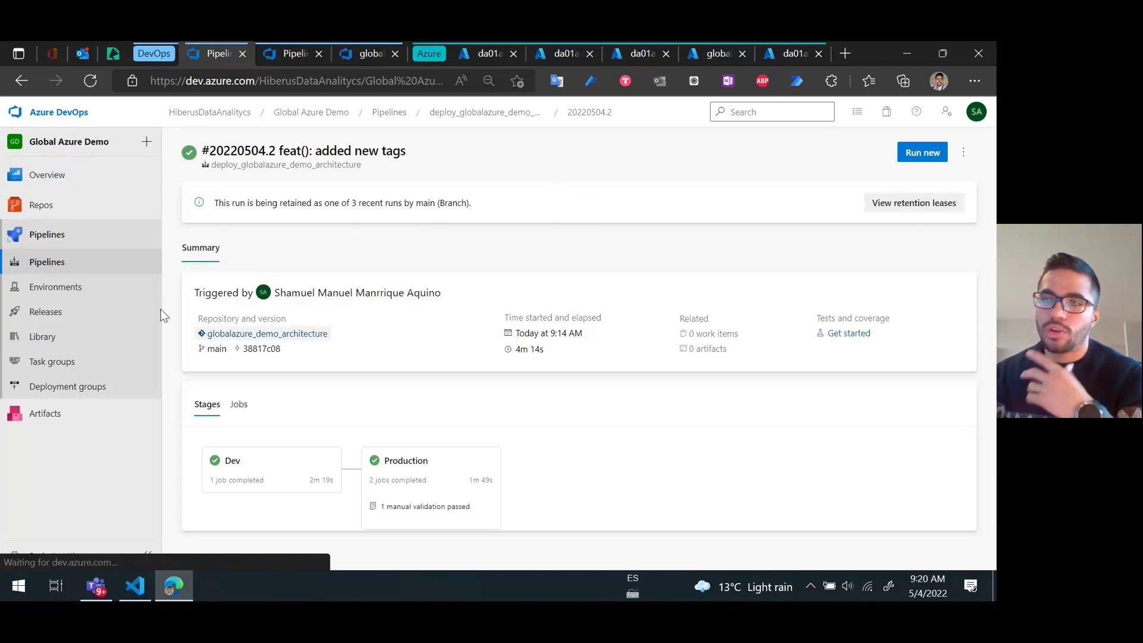
click(73, 315)
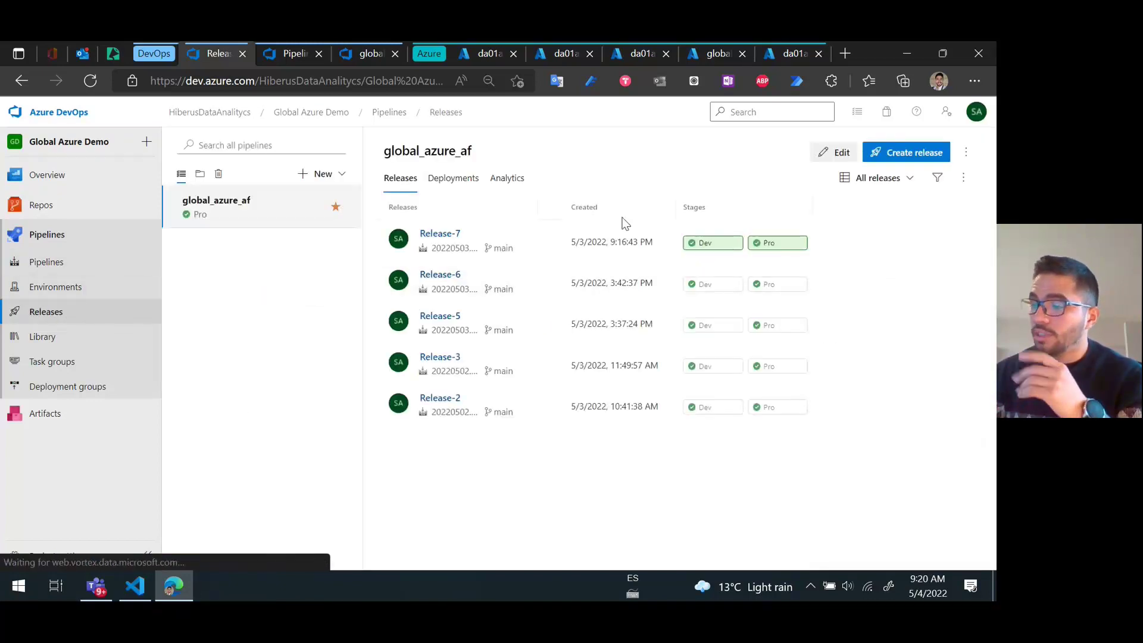
Step: Switch to Visual Studio Code, open main.py in globalazure_demo_code's azure_functions/globalazure_timekeeper folder and review its Teams message code
click(135, 586)
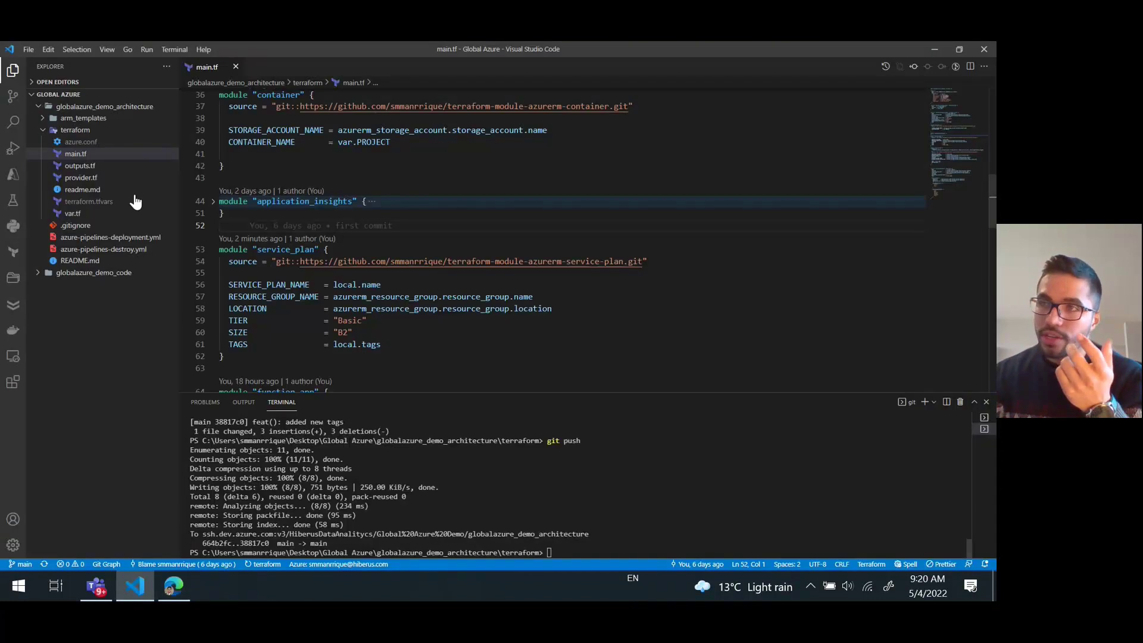
click(38, 273)
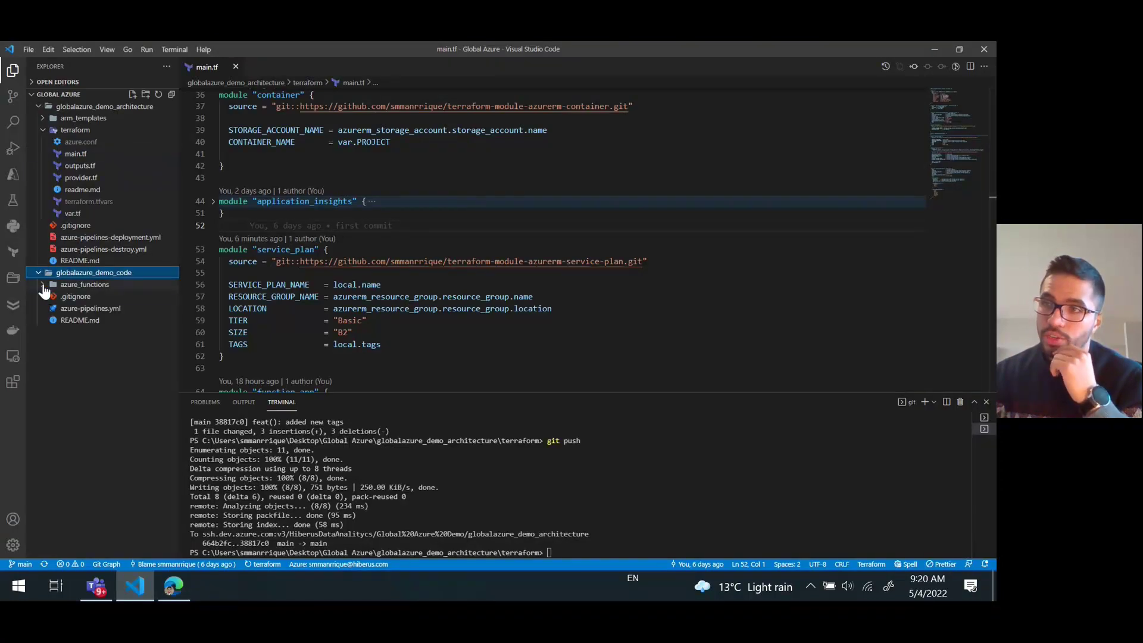
click(52, 285)
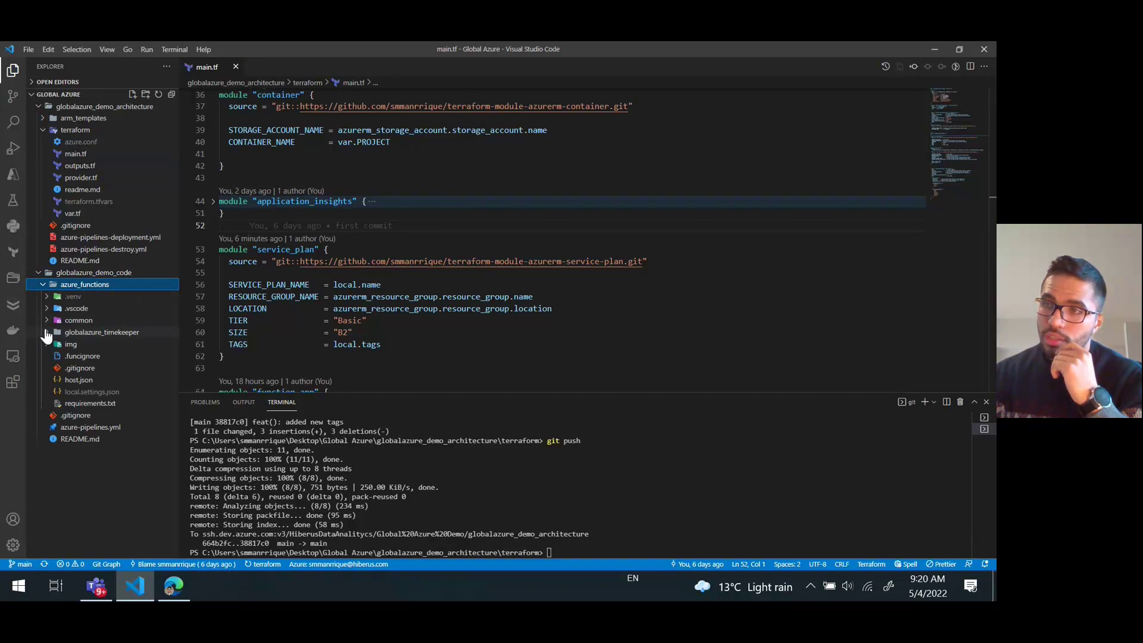
click(47, 332)
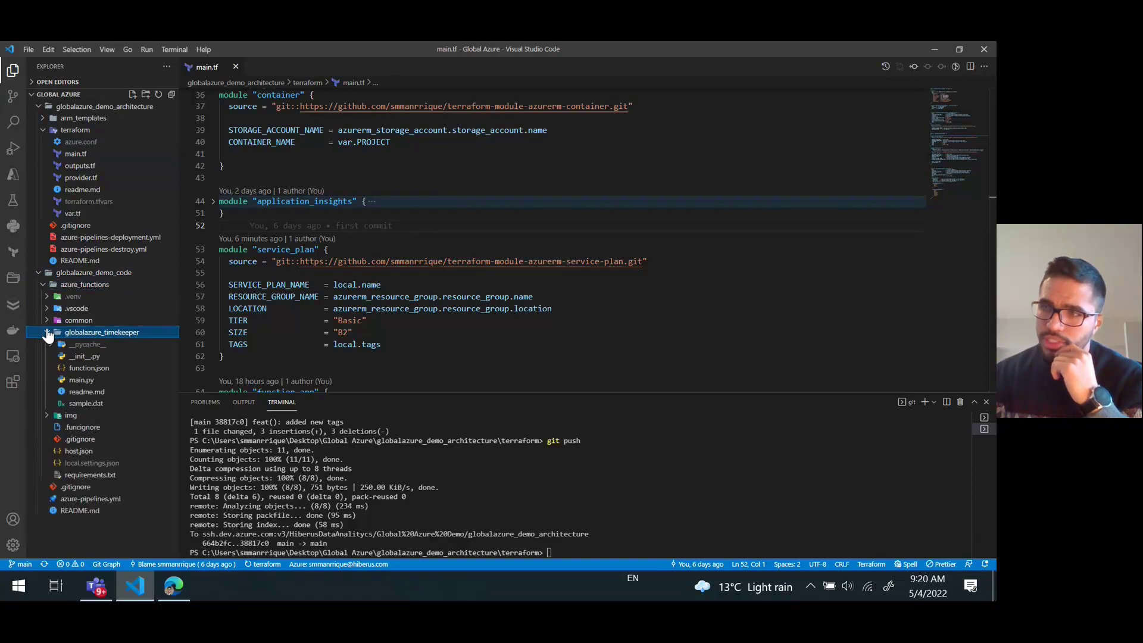
click(75, 381)
scroll(376, 309, down, 9)
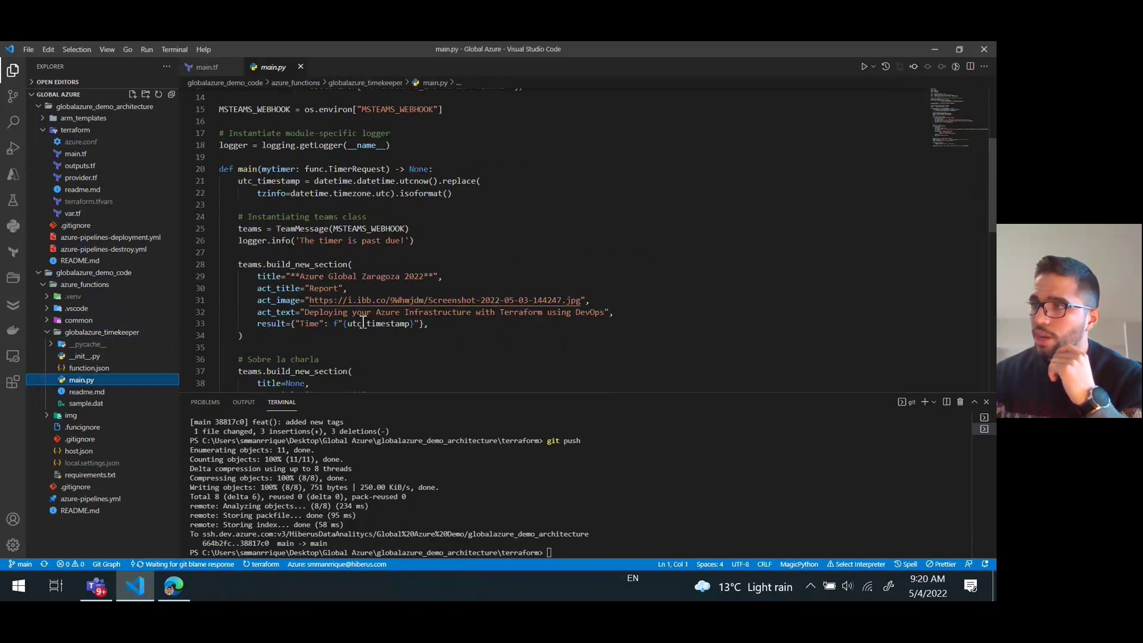
scroll(359, 321, down, 5)
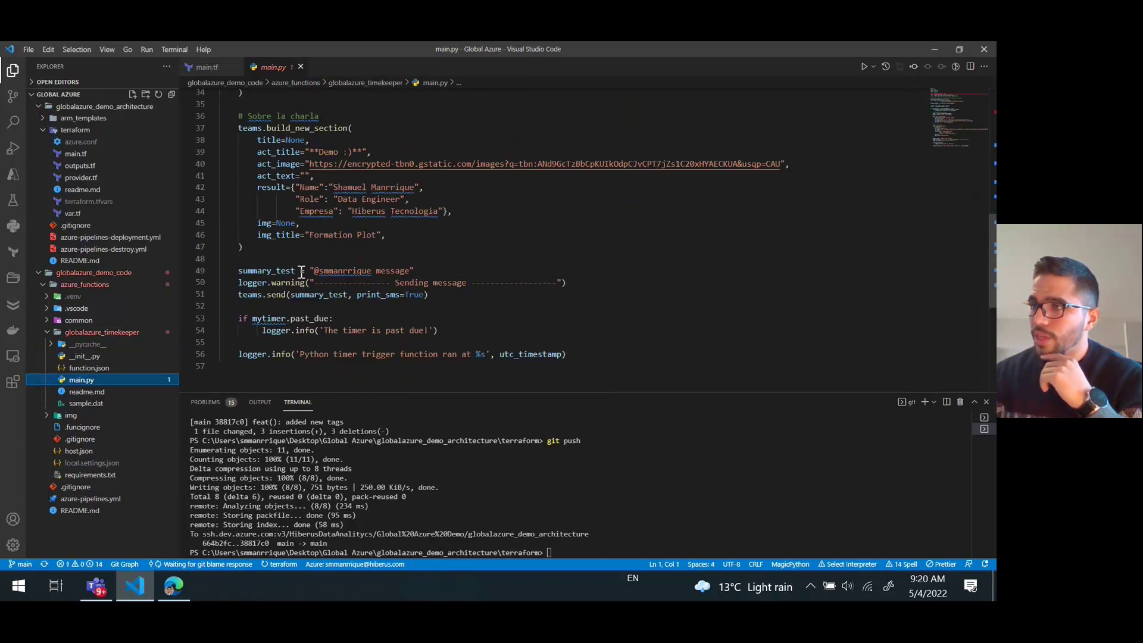
scroll(294, 230, up, 8)
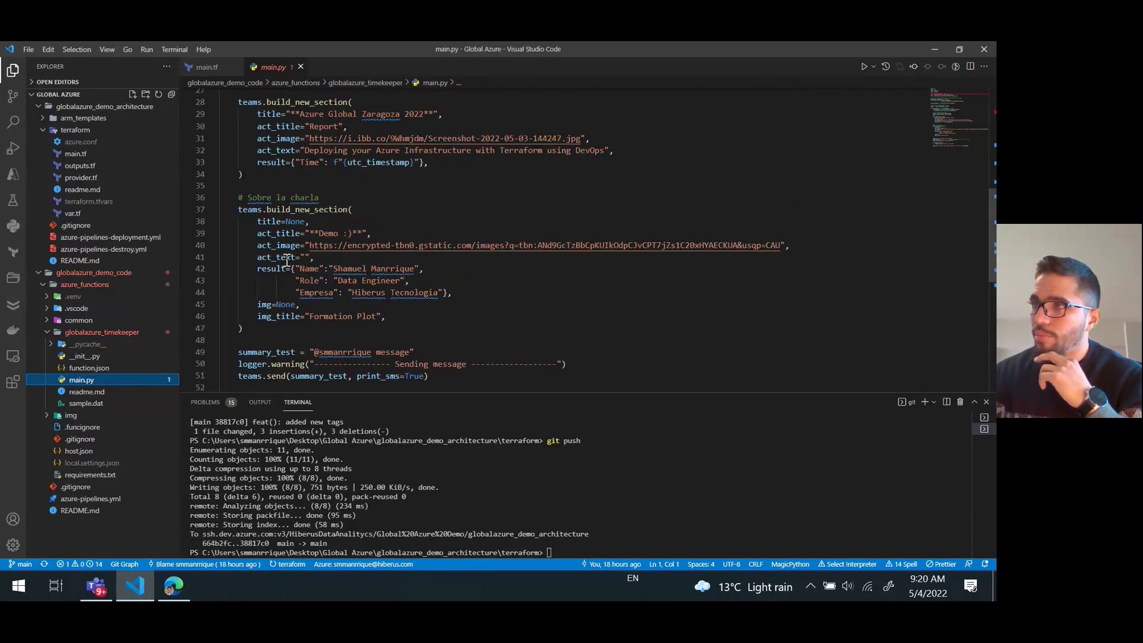
scroll(284, 238, down, 3)
scroll(284, 238, down, 2)
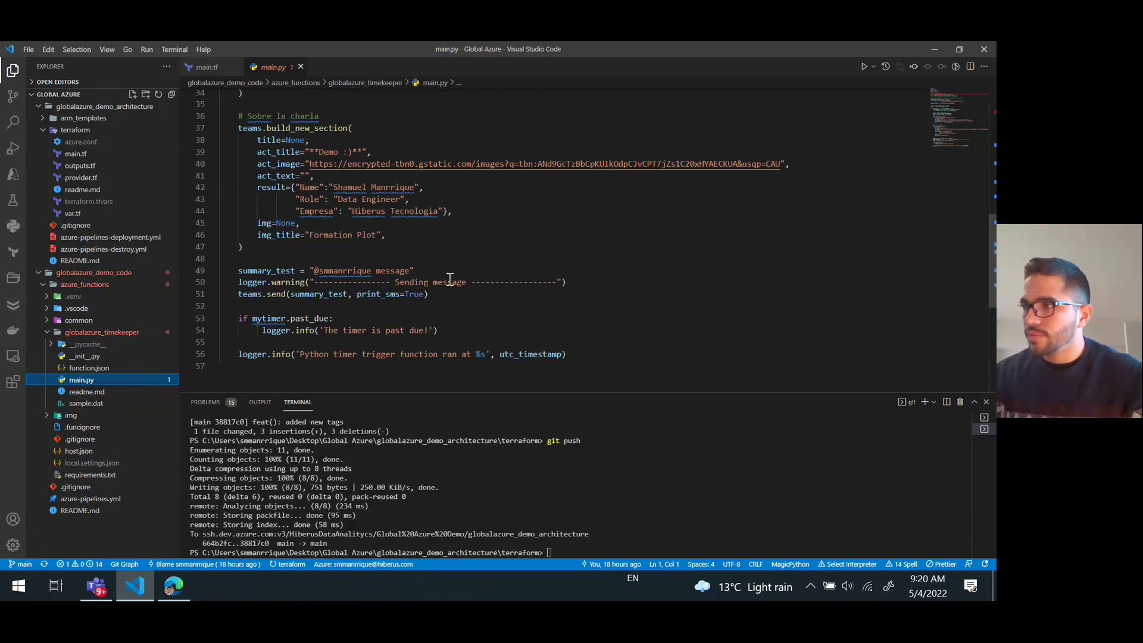
Step: Copy the "Sending message" logger.warning line and insert it below the logger.info call that follows the TeamMessage instantiation in main.py
drag(585, 282, 579, 270)
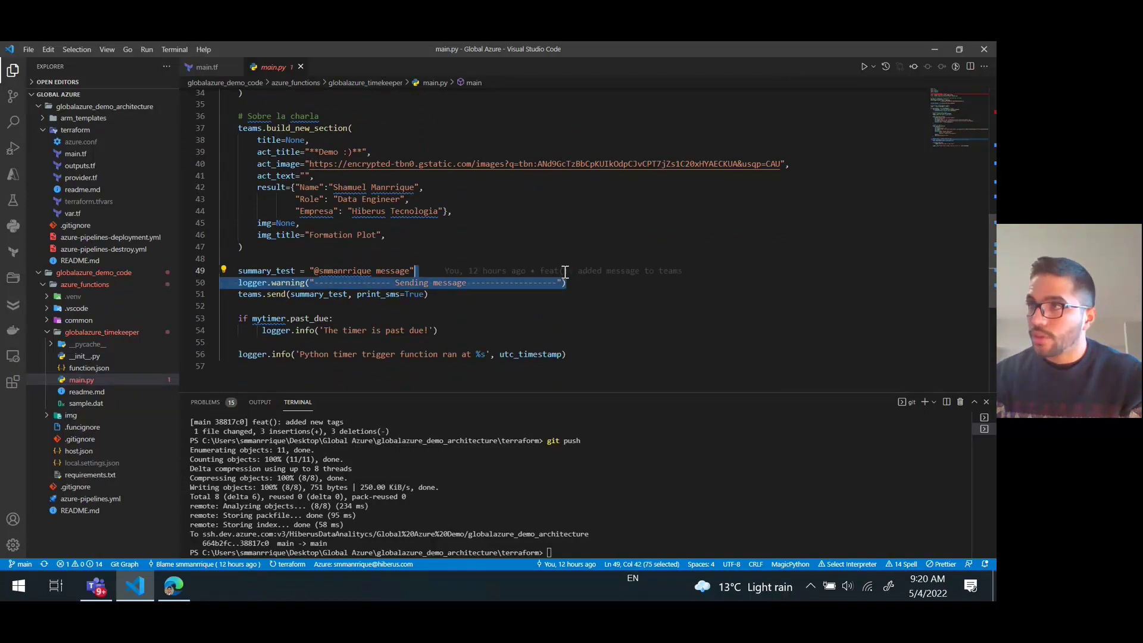
scroll(389, 250, up, 10)
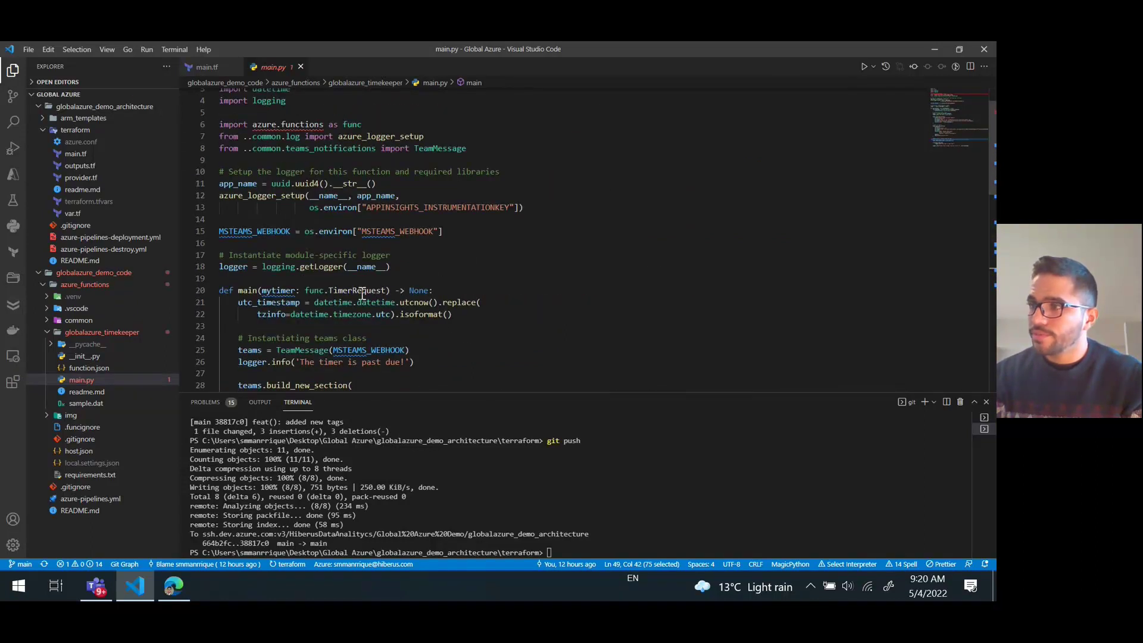
scroll(461, 321, down, 2)
click(428, 278)
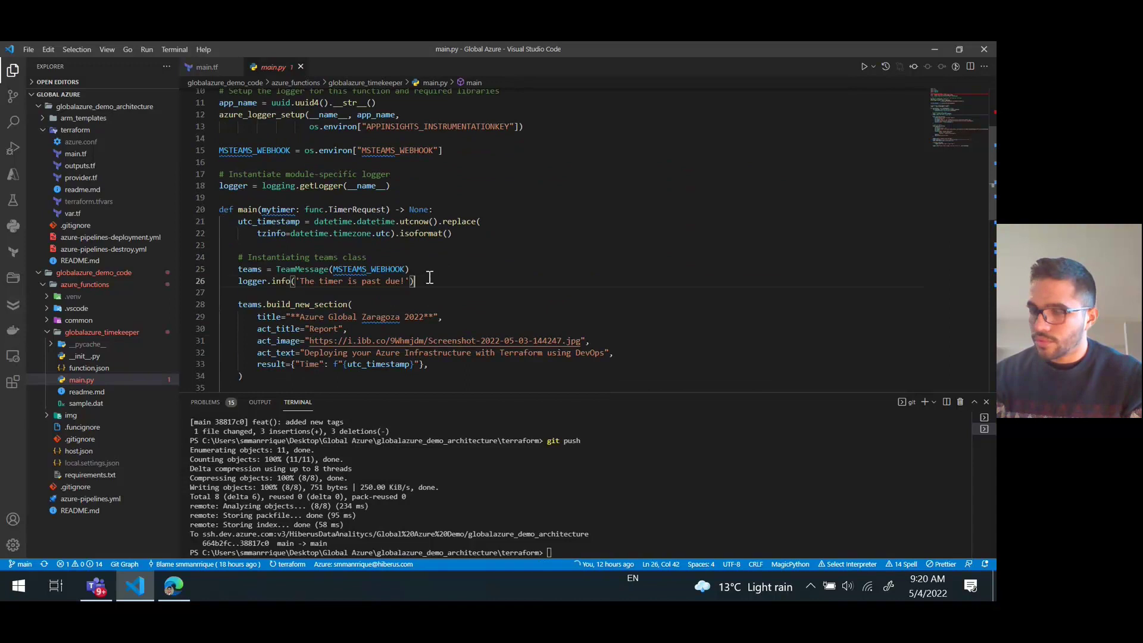
key(Return)
text(logger.warning("---------------- Sending message ------------------"))
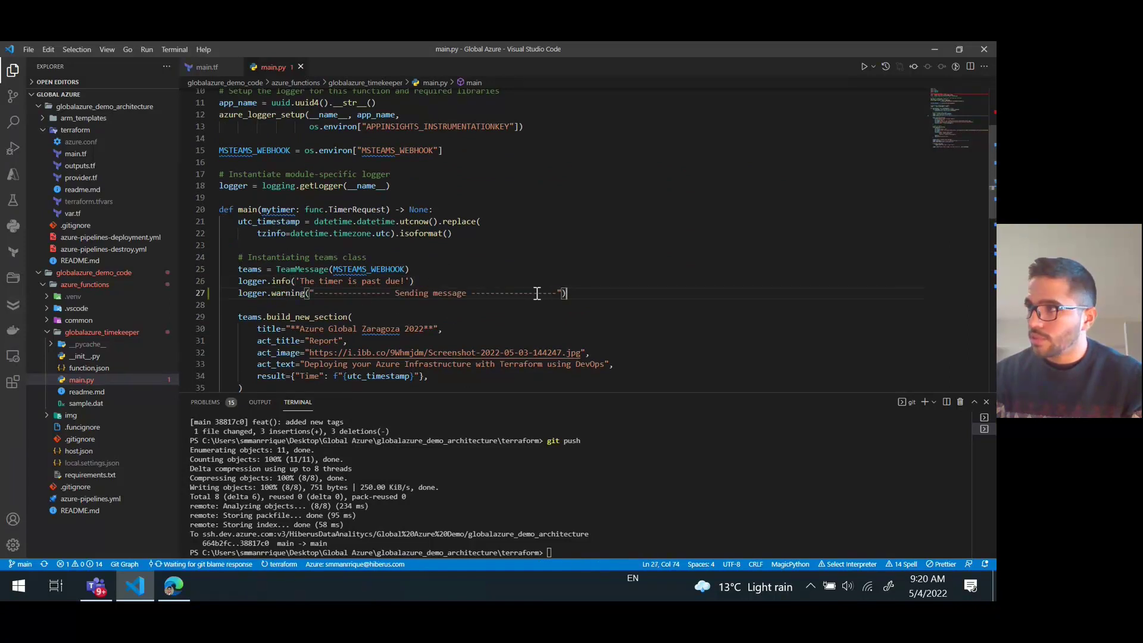
Step: Replace the "Sending message" text in the new logger.warning line with "HELLO AZURE GLOBAL"
drag(558, 293, 468, 294)
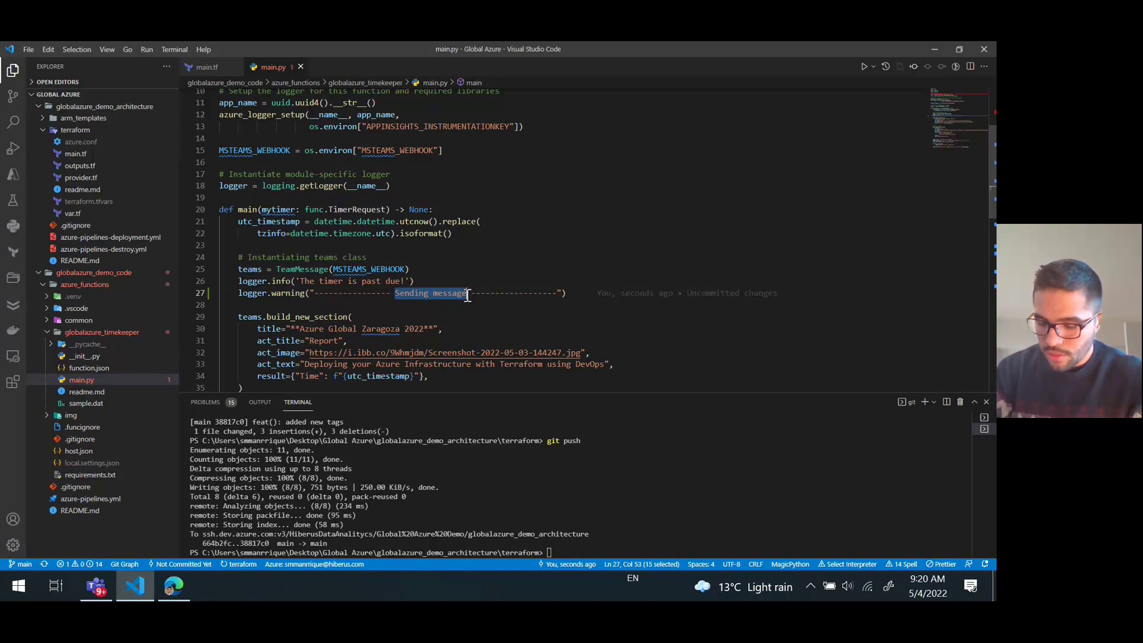
text(HELLO)
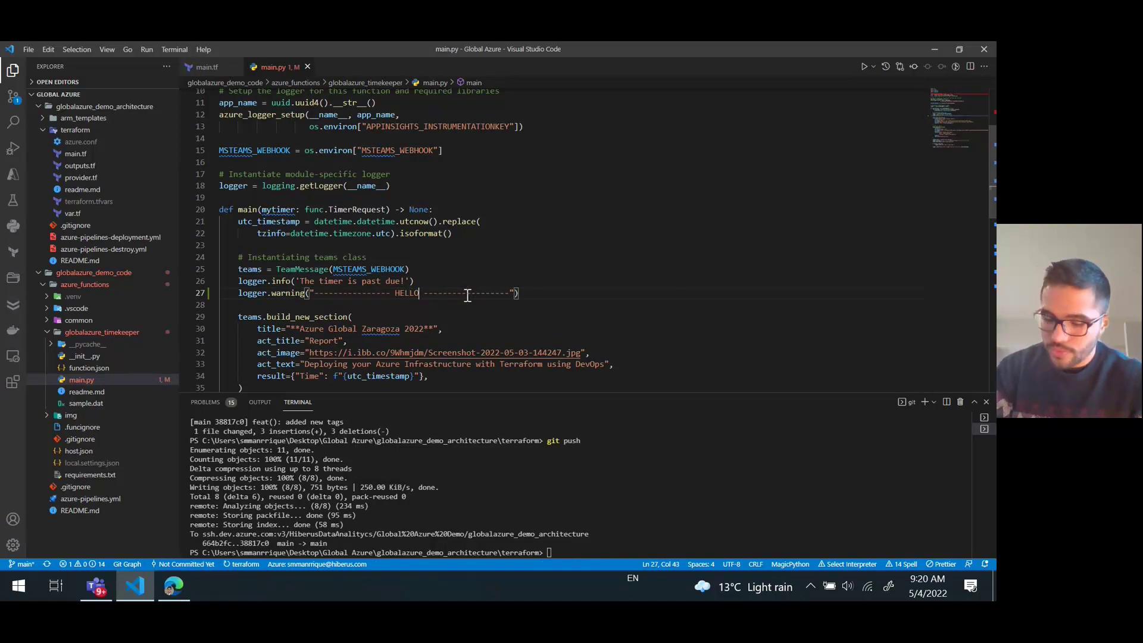
text( aZURE)
key(BackSpace)
key(BackSpace)
key(BackSpace)
key(BackSpace)
key(BackSpace)
text(AZURE GLOBAL)
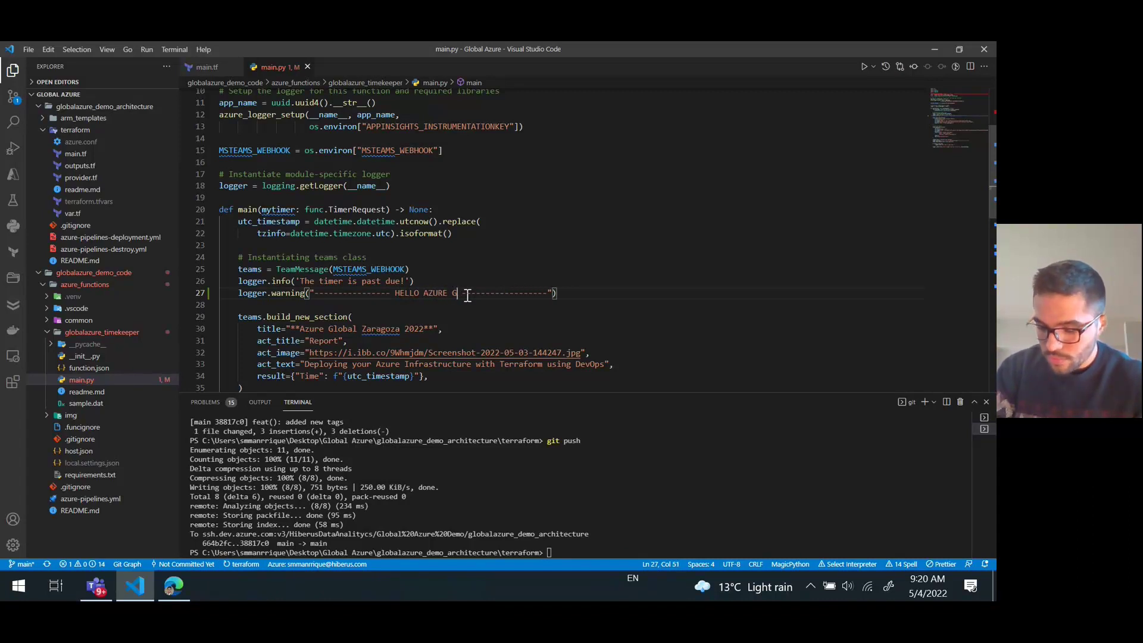
Step: Switch to the azure_functions terminal session, move up to the globalazure_demo_code folder and run git status
click(633, 498)
click(988, 428)
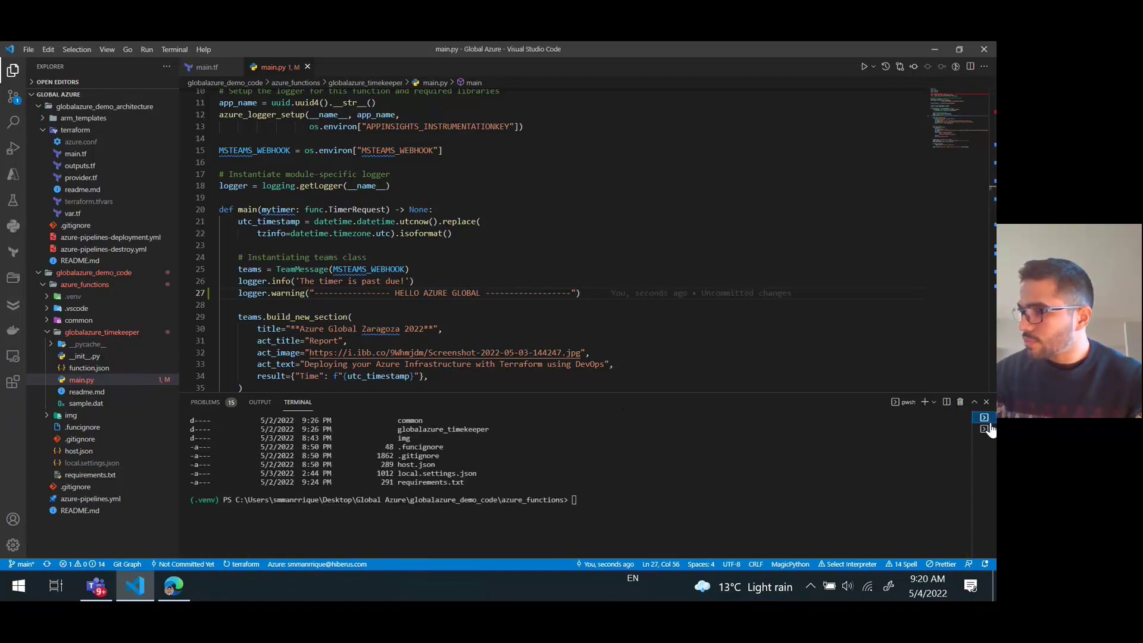
text(CD ..)
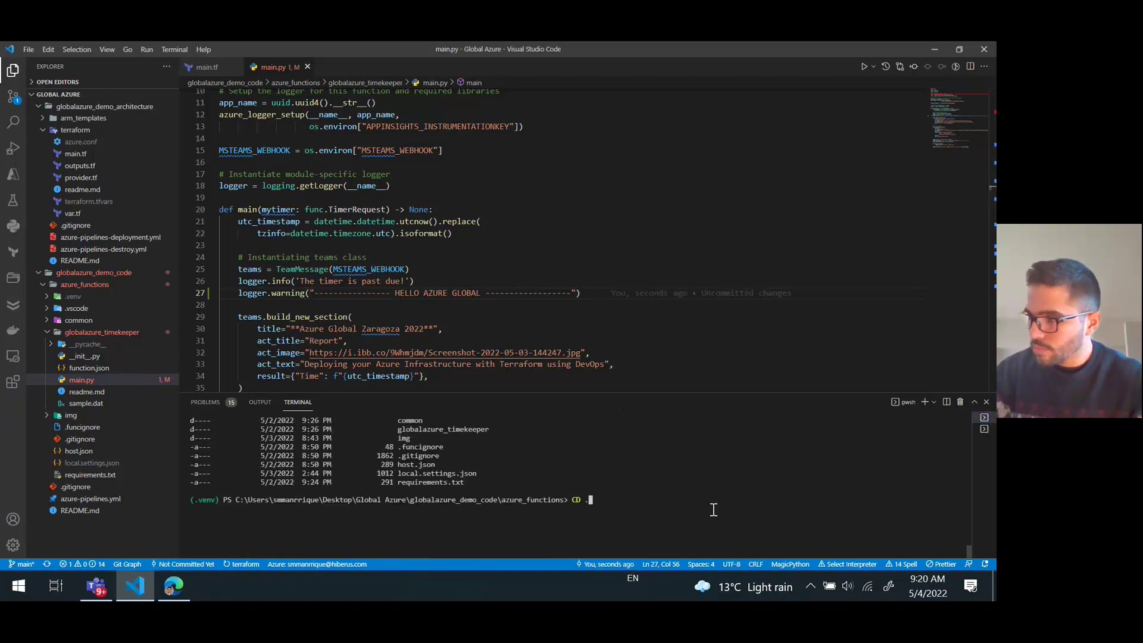
key(Return)
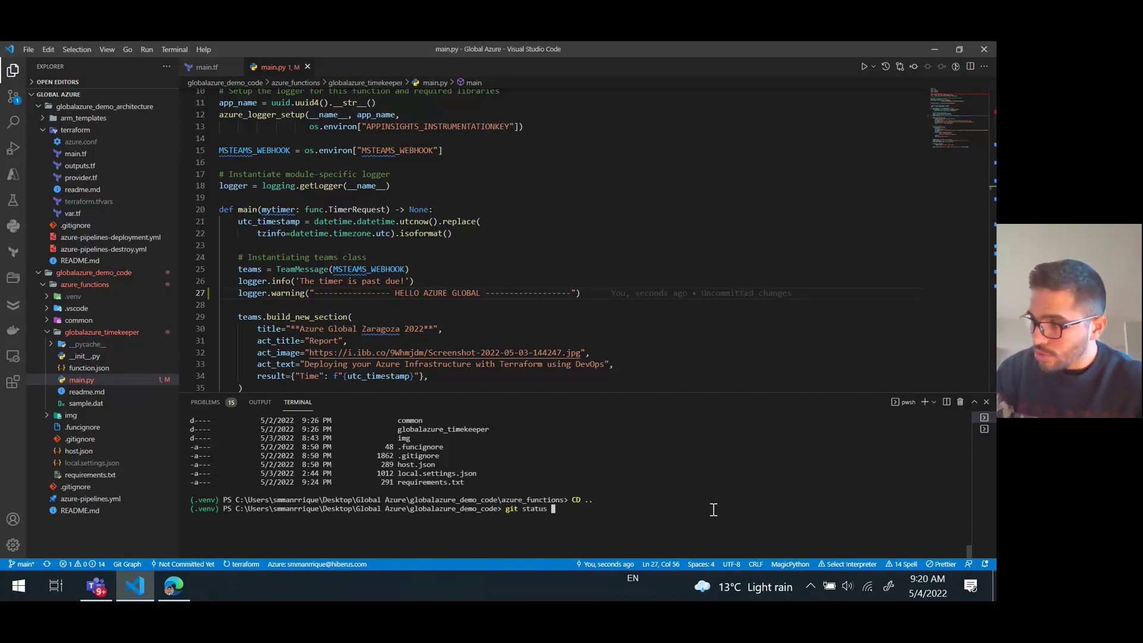
text(git status)
key(Return)
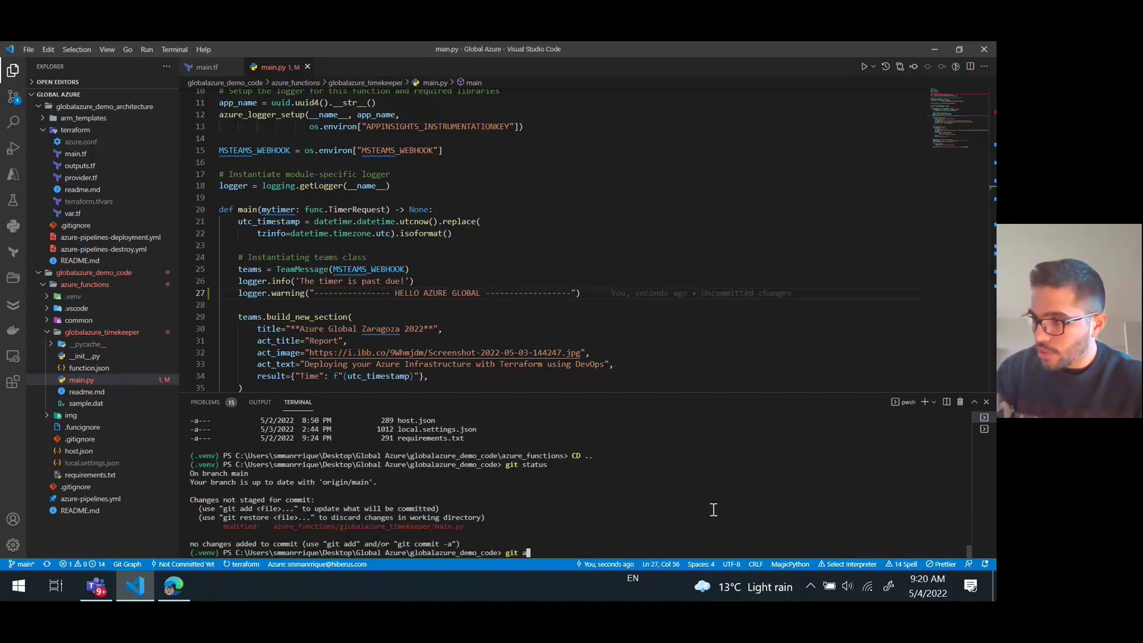
Step: Stage all changes, commit them with the message "feat(): added new message" and push to the remote repository
text(git add *)
key(Return)
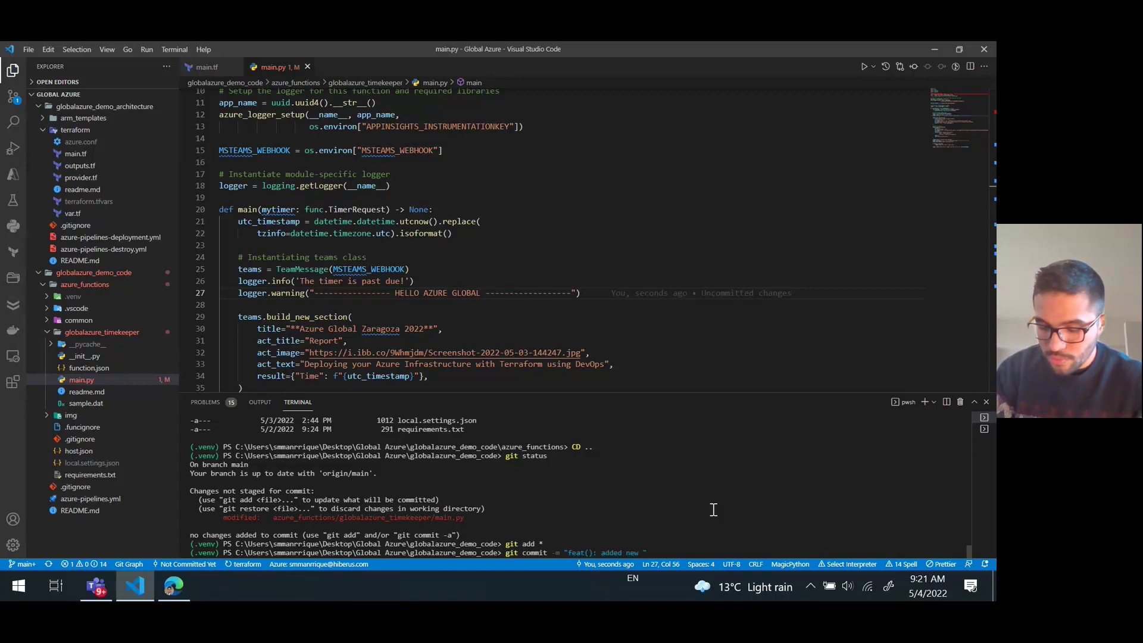
text(")
key(Return)
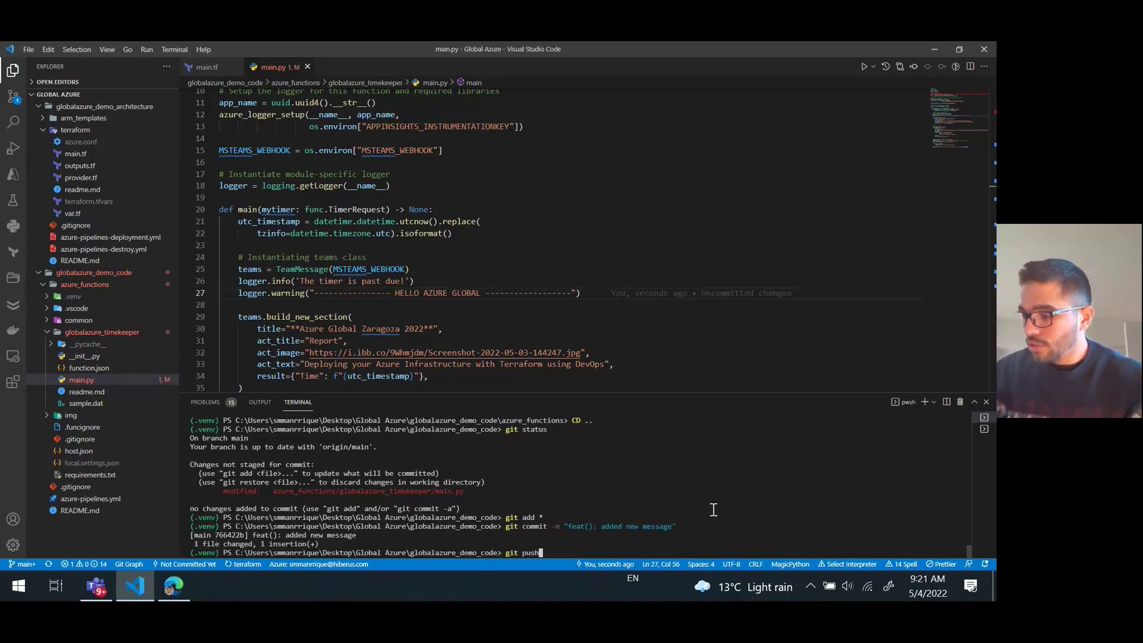
text(git push)
key(Return)
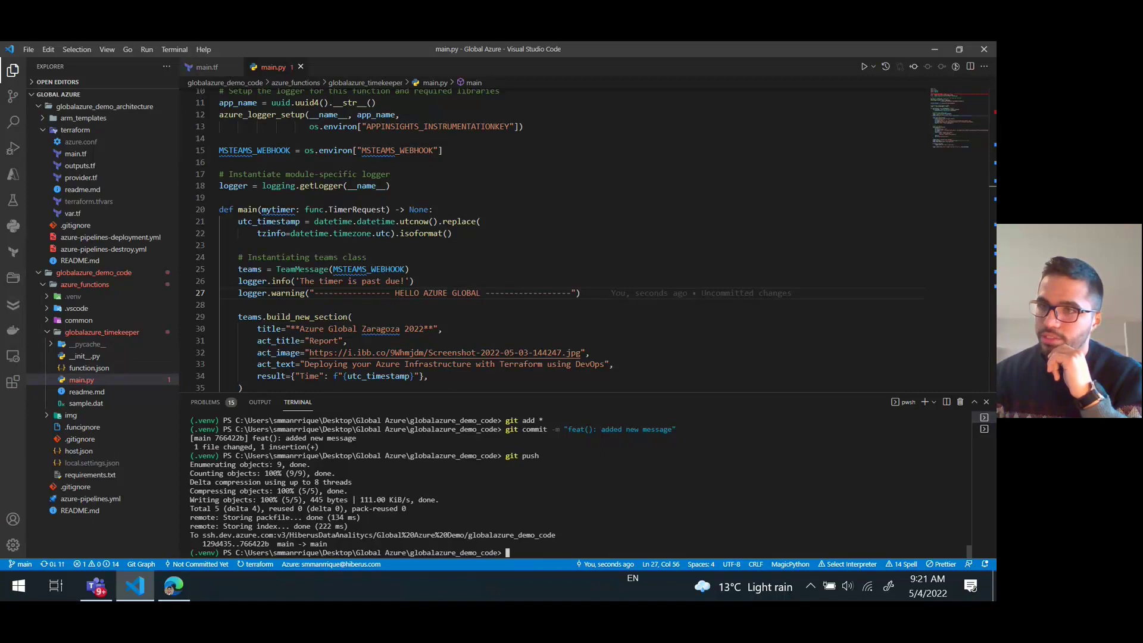
Step: Collapse the globalazure_timekeeper and azure_functions folders and minimize Visual Studio Code
click(43, 338)
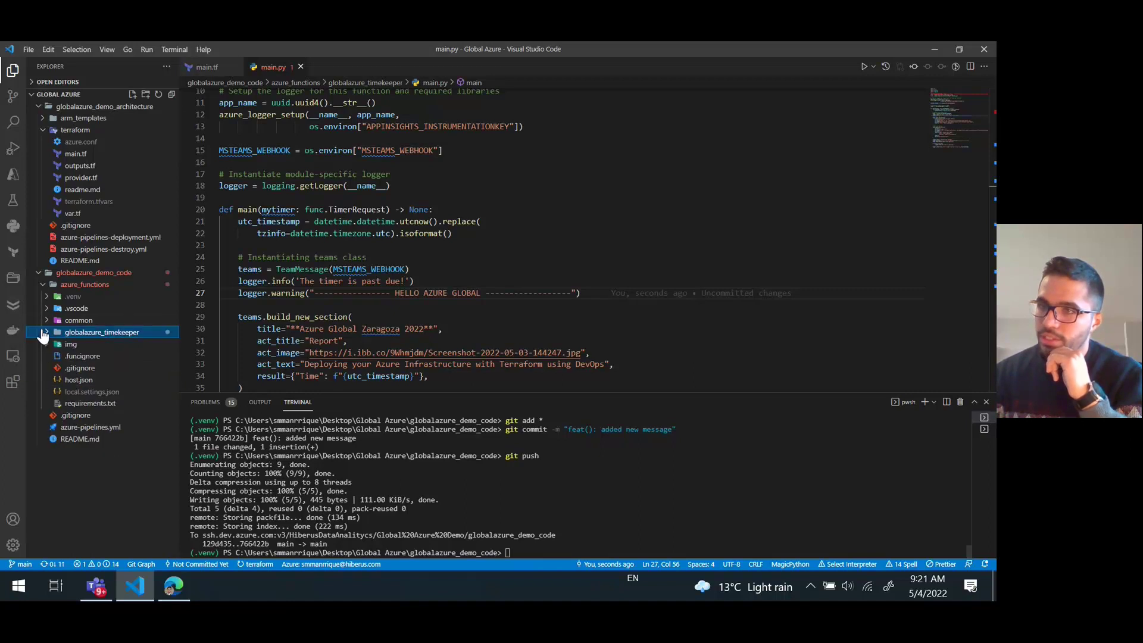
click(42, 286)
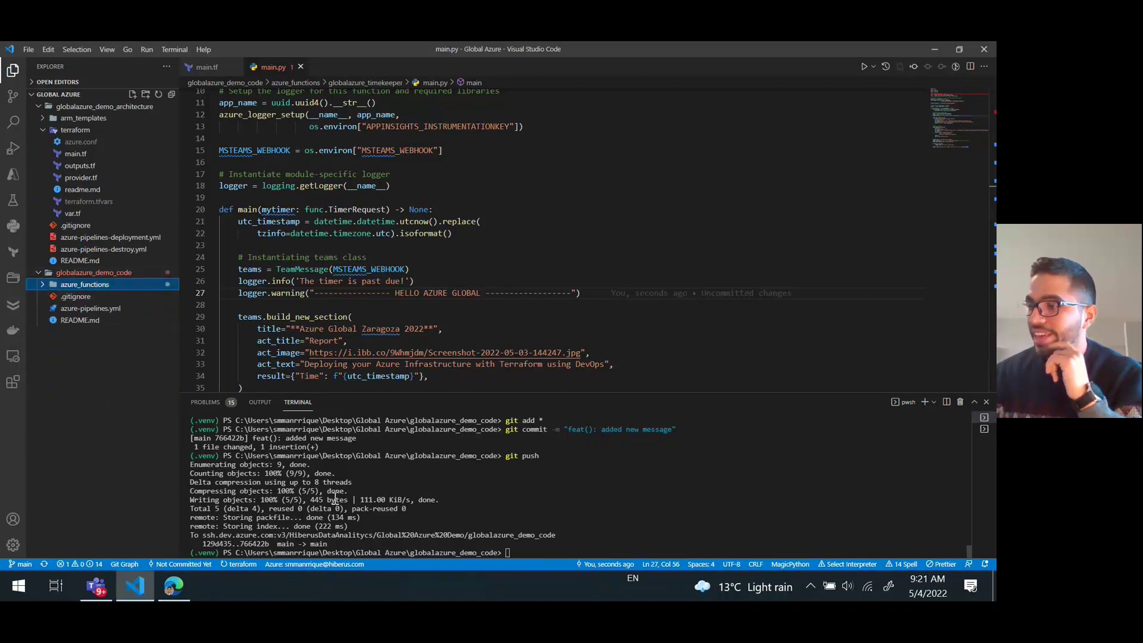
click(933, 51)
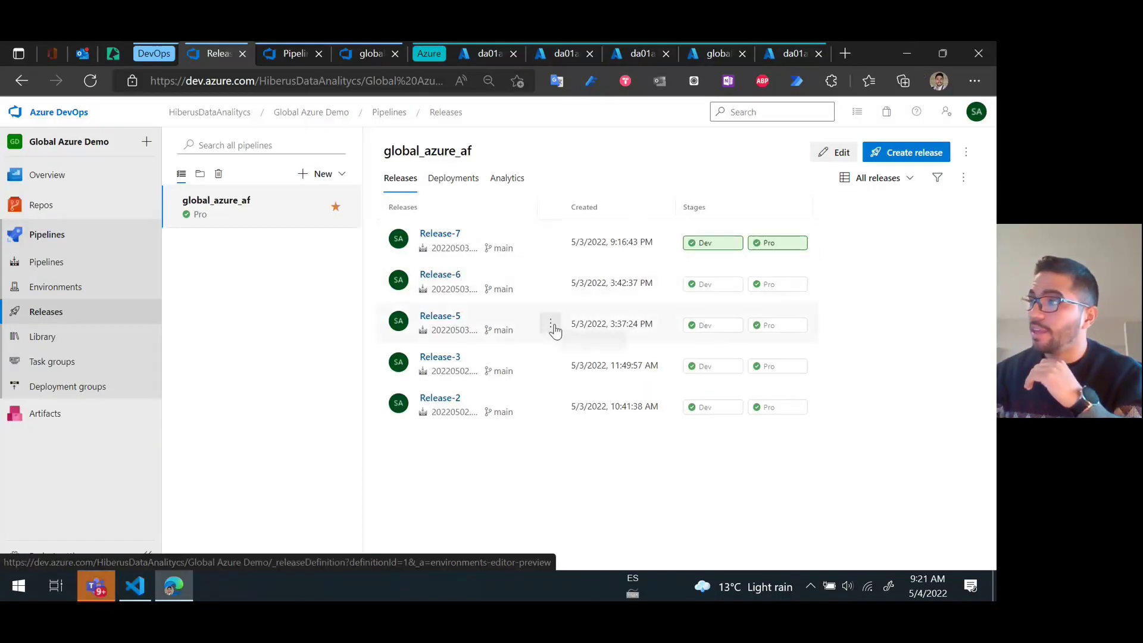
Step: View the run lists of the globalazure_demo_code and destroy_globalazure_demo_architecture pipelines in Azure DevOps
click(389, 115)
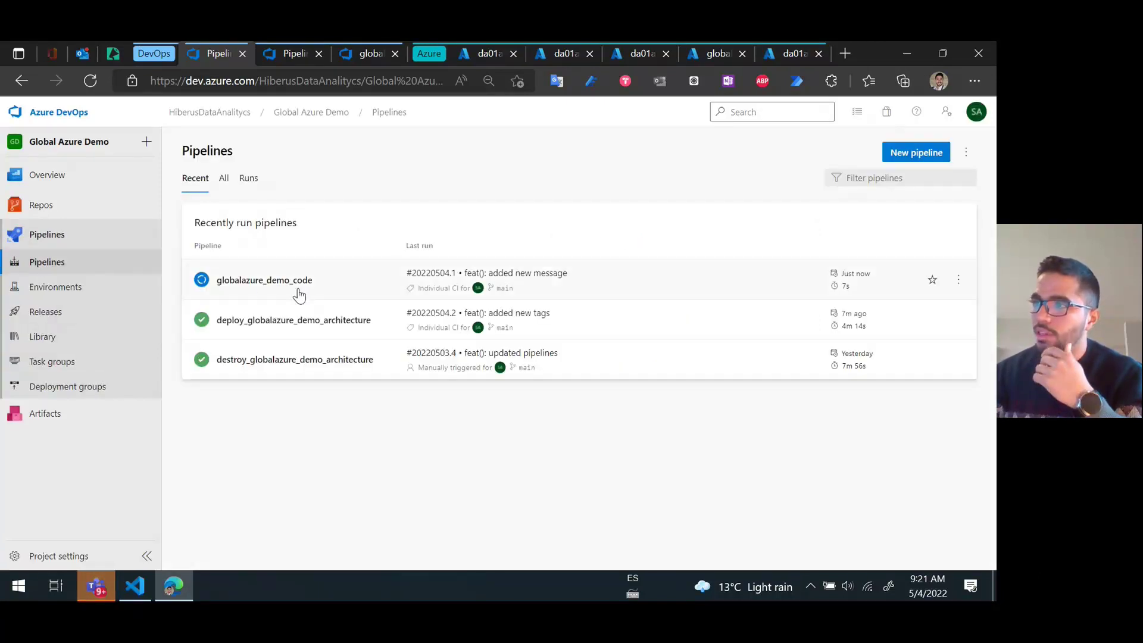
click(259, 282)
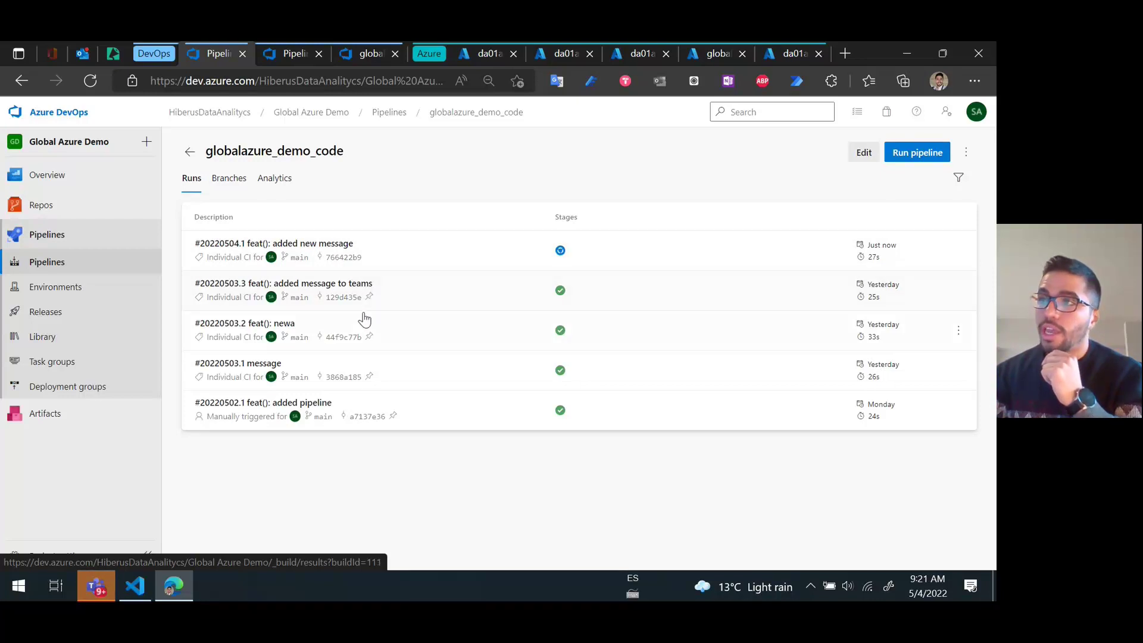
click(401, 112)
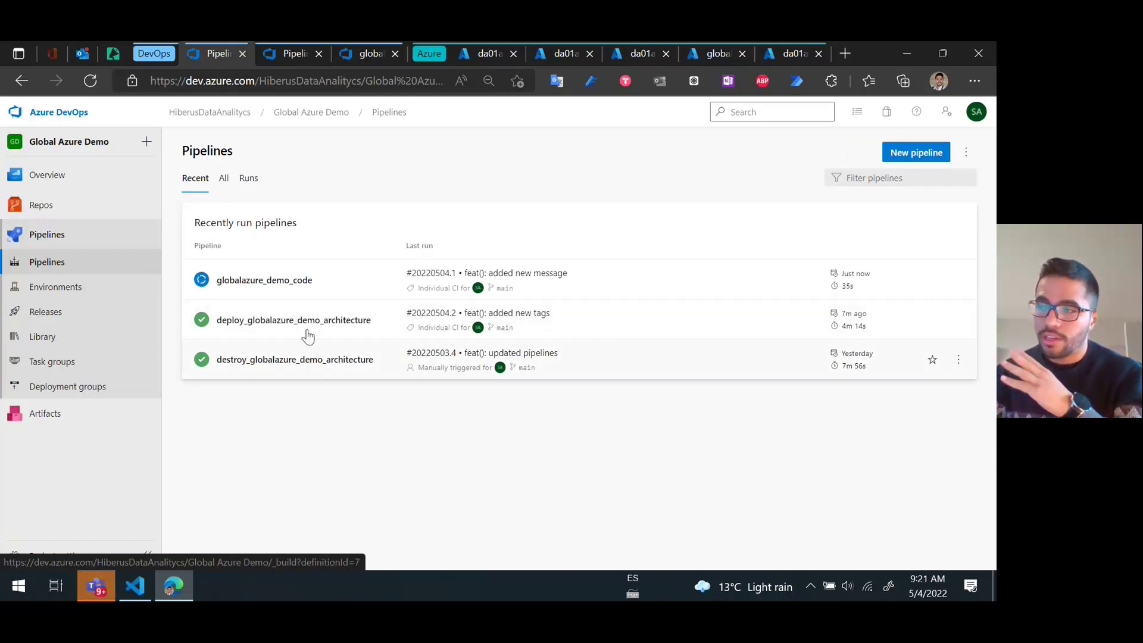
click(276, 362)
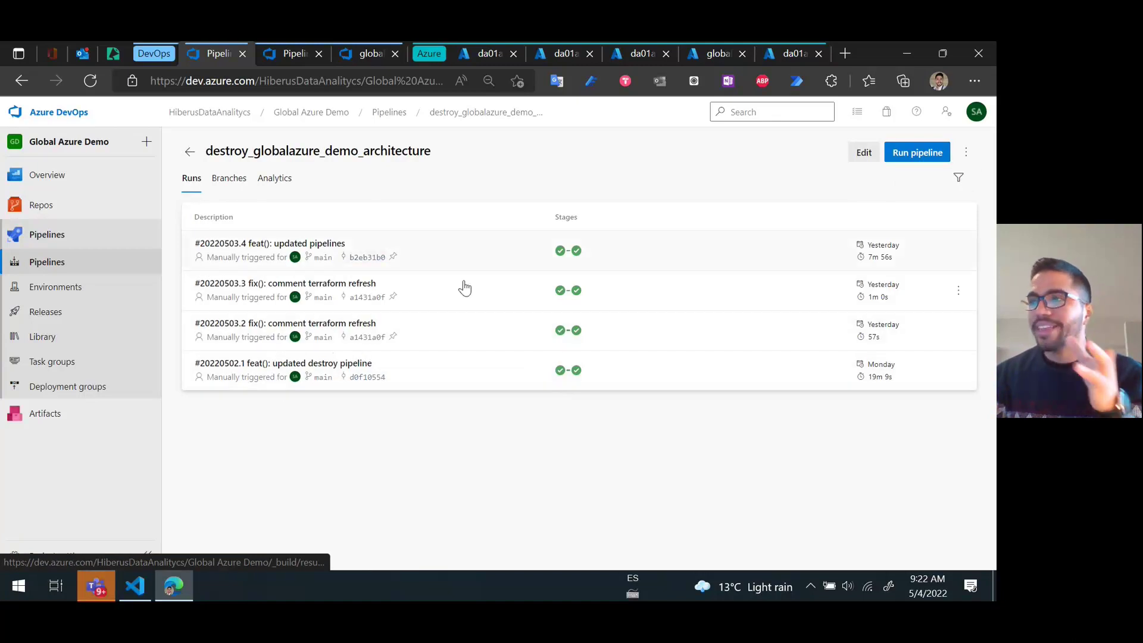
Step: Try to run the destroy_globalazure_demo_architecture pipeline on the main branch and view its Dev stage job log
click(917, 153)
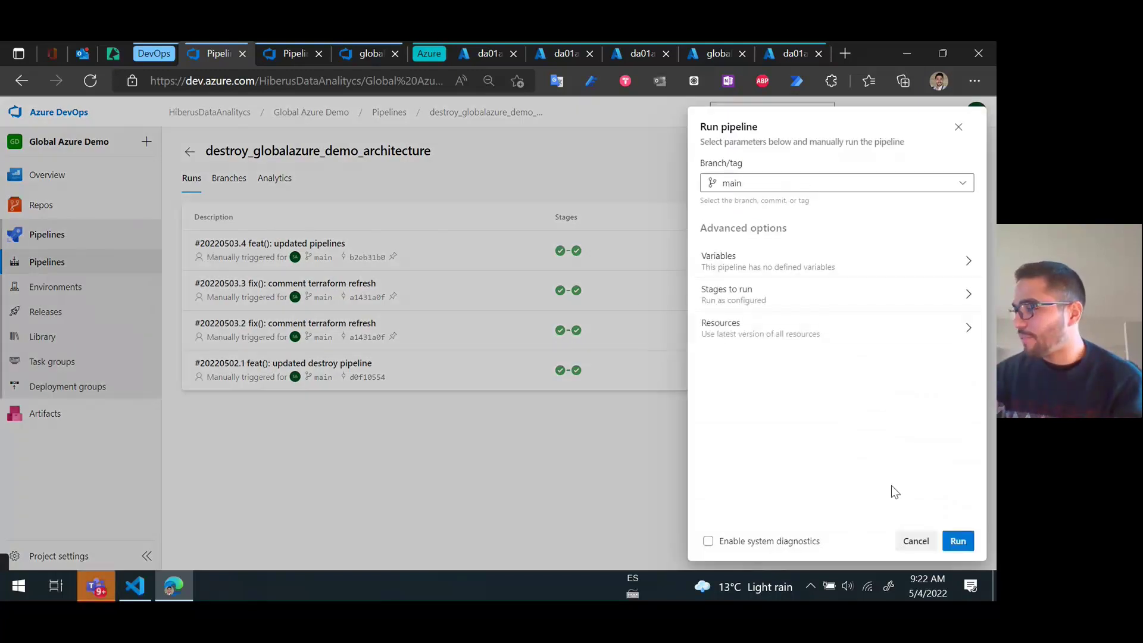
click(958, 542)
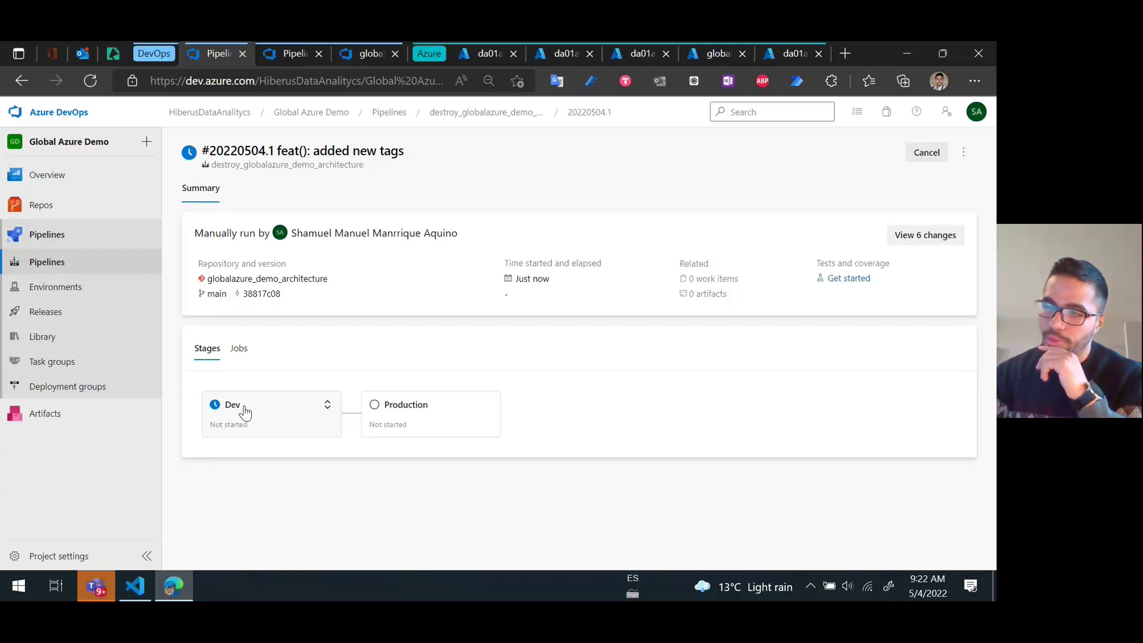
click(244, 411)
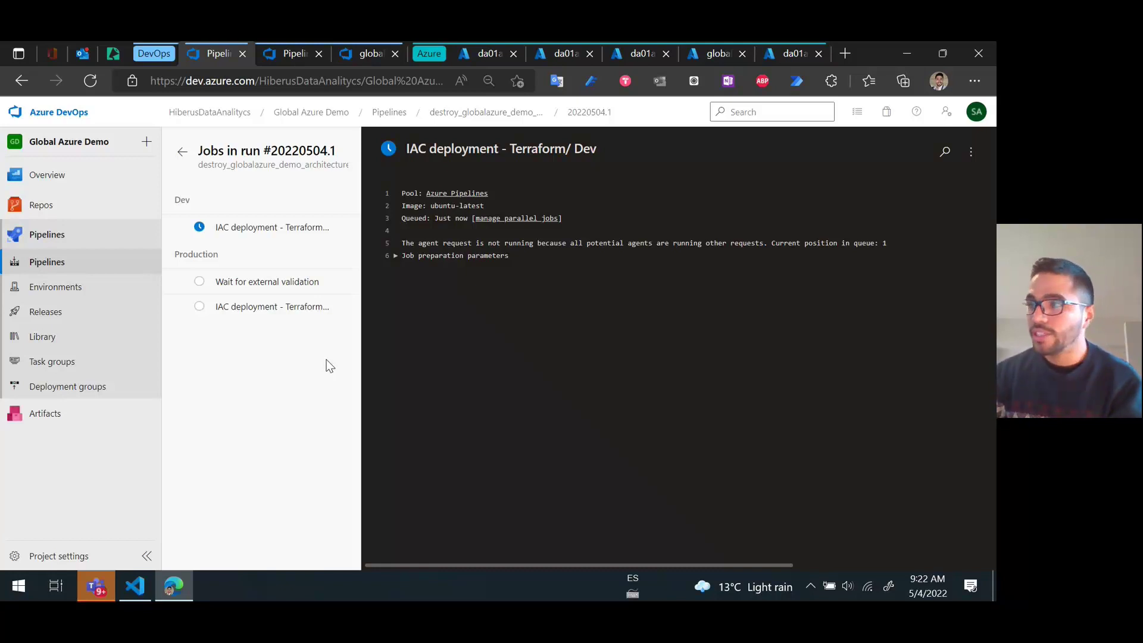
click(256, 233)
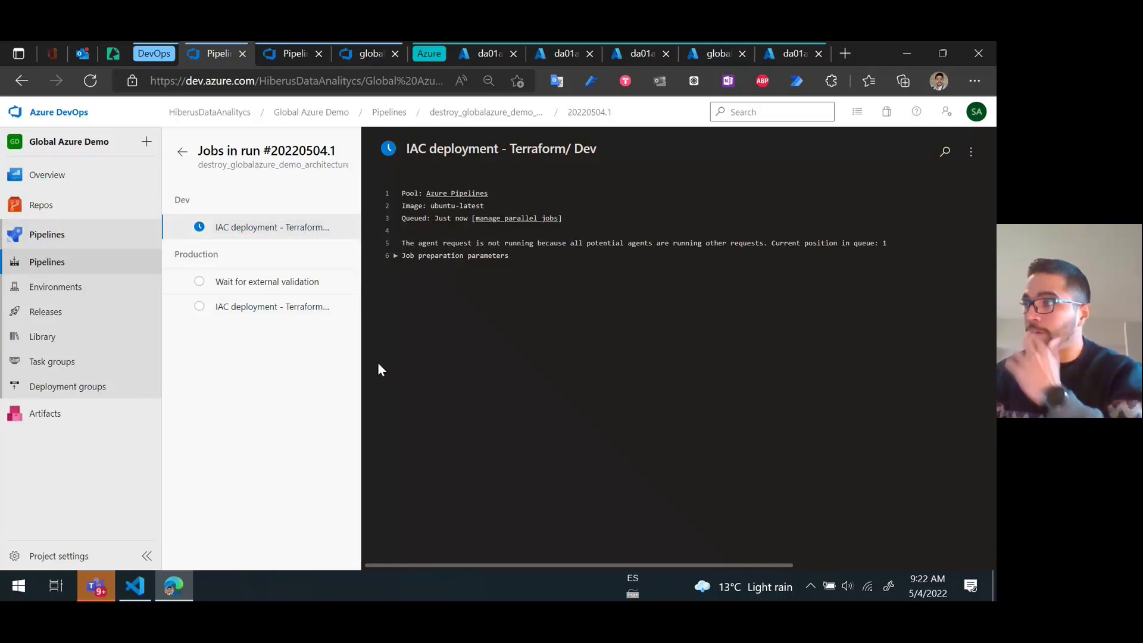
click(183, 151)
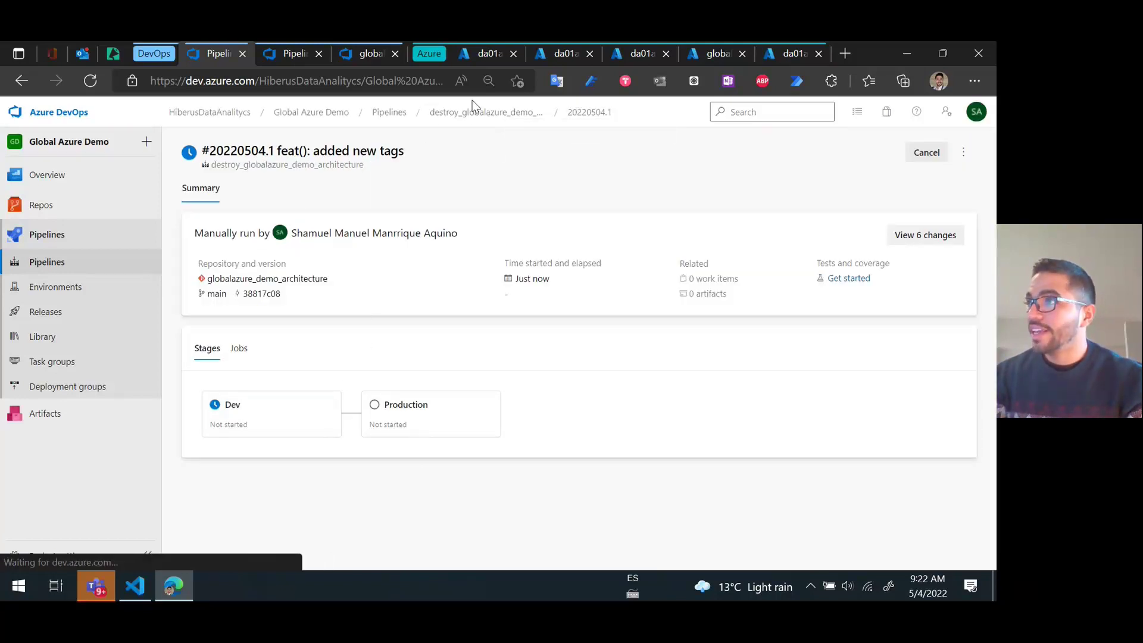
Step: Reopen run #20220504.1 of the destroy pipeline from the pipelines list and check its queued Dev job
click(390, 114)
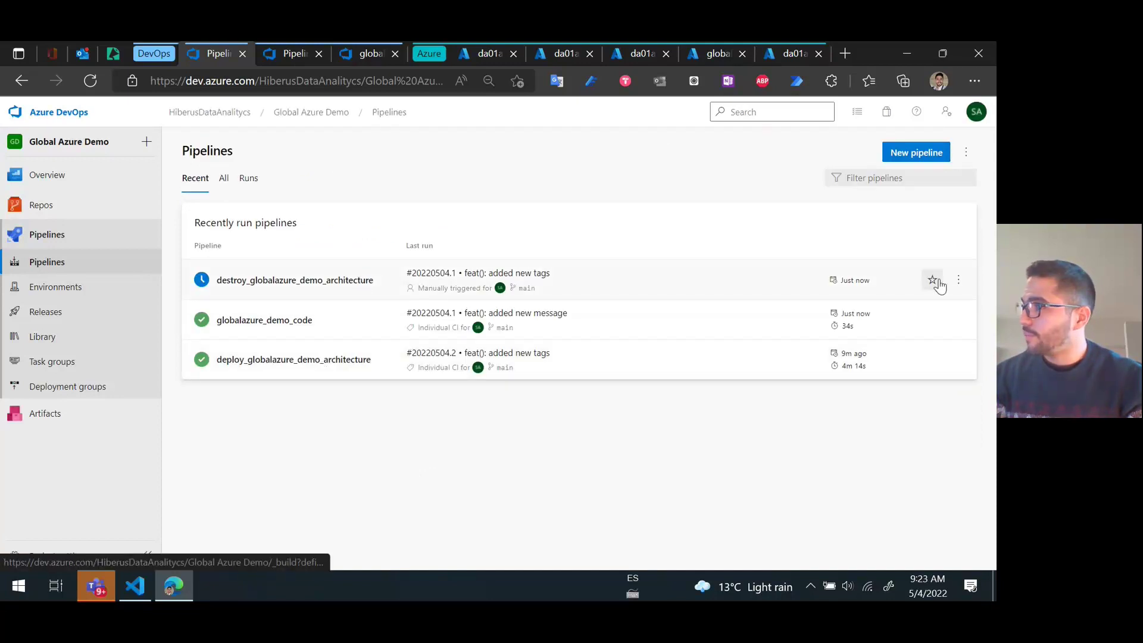
click(958, 280)
click(326, 283)
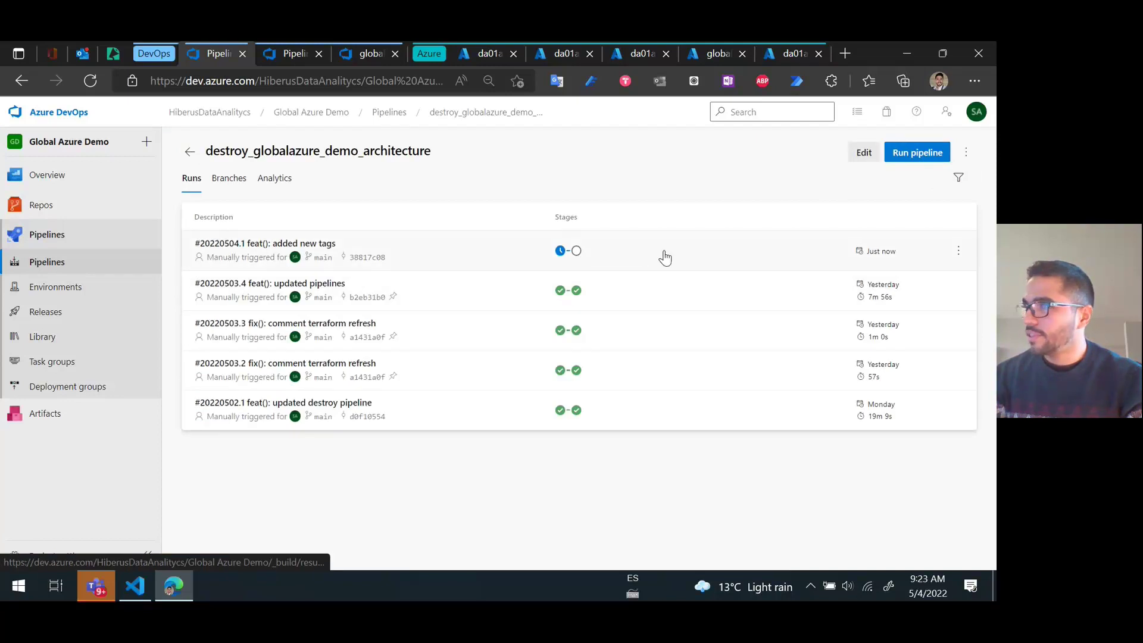
click(315, 246)
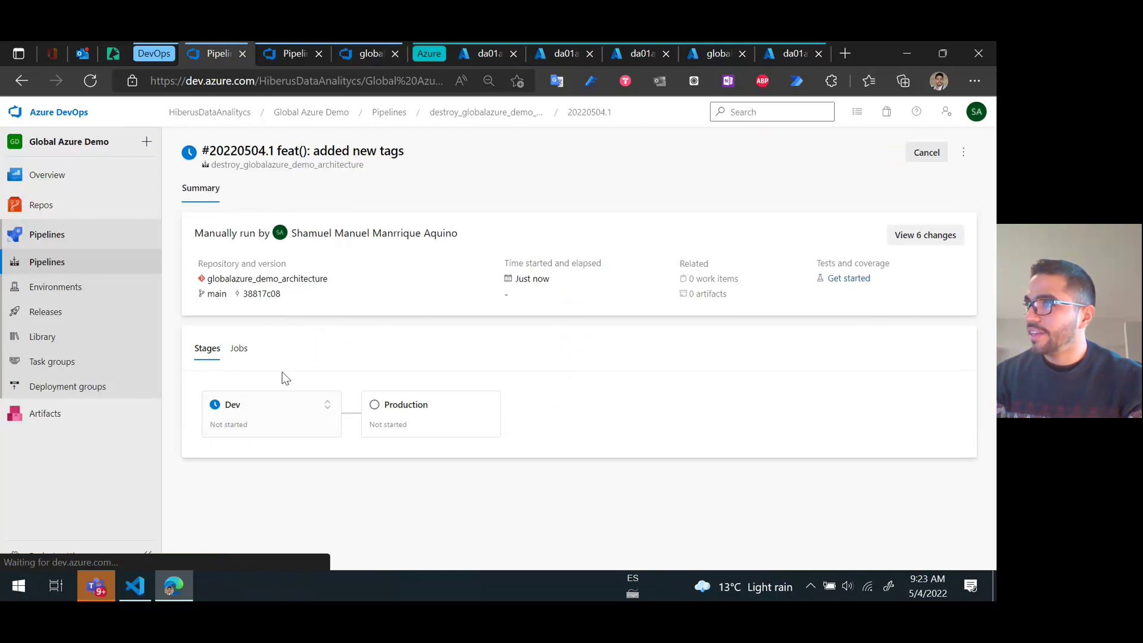
click(263, 415)
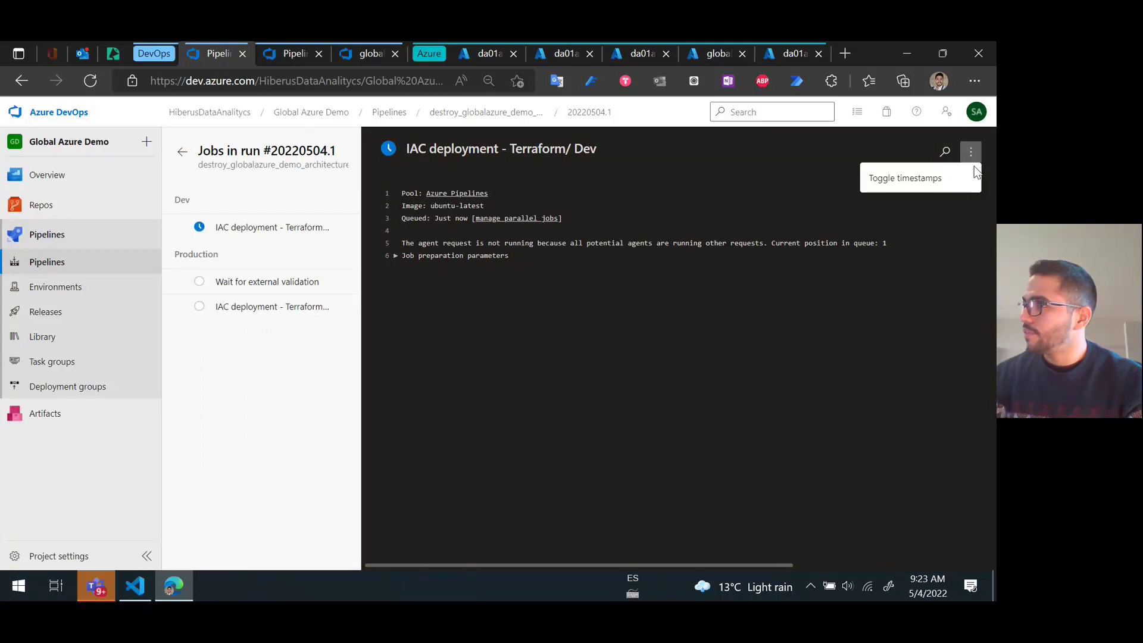
click(183, 152)
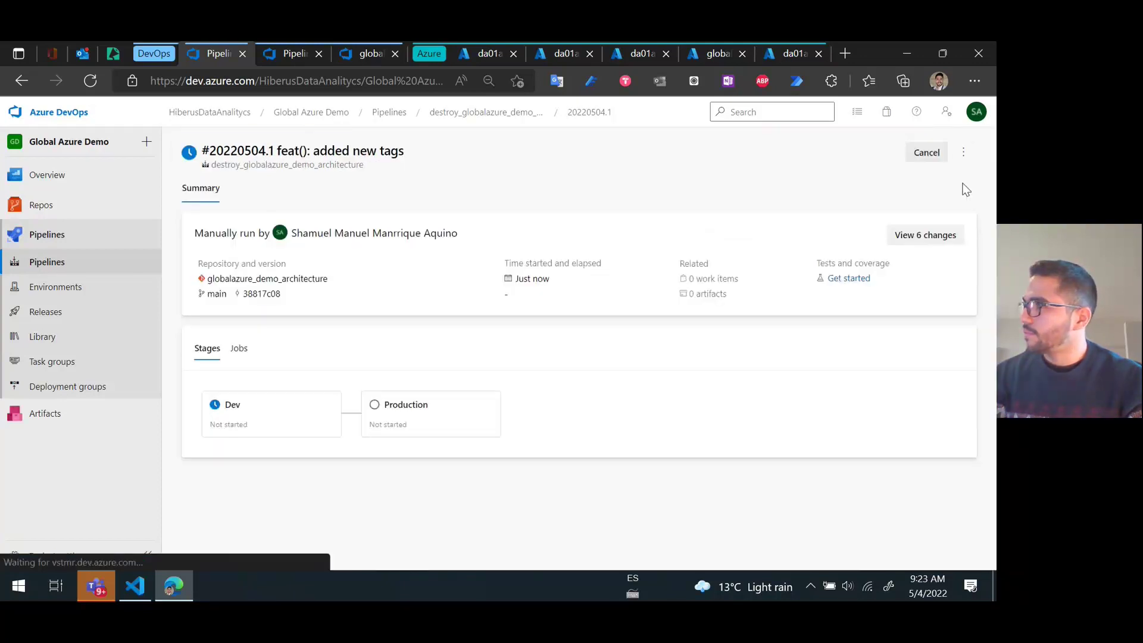
Step: Cancel run #20220504.1 of the destroy pipeline and return to the pipelines list
click(926, 152)
click(618, 362)
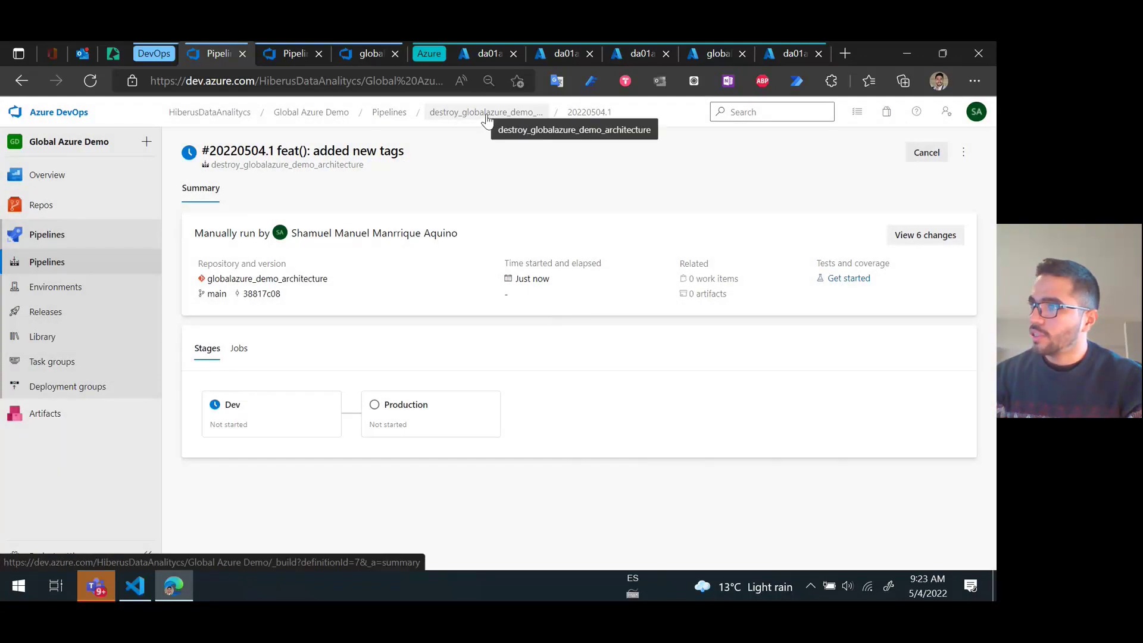
click(480, 114)
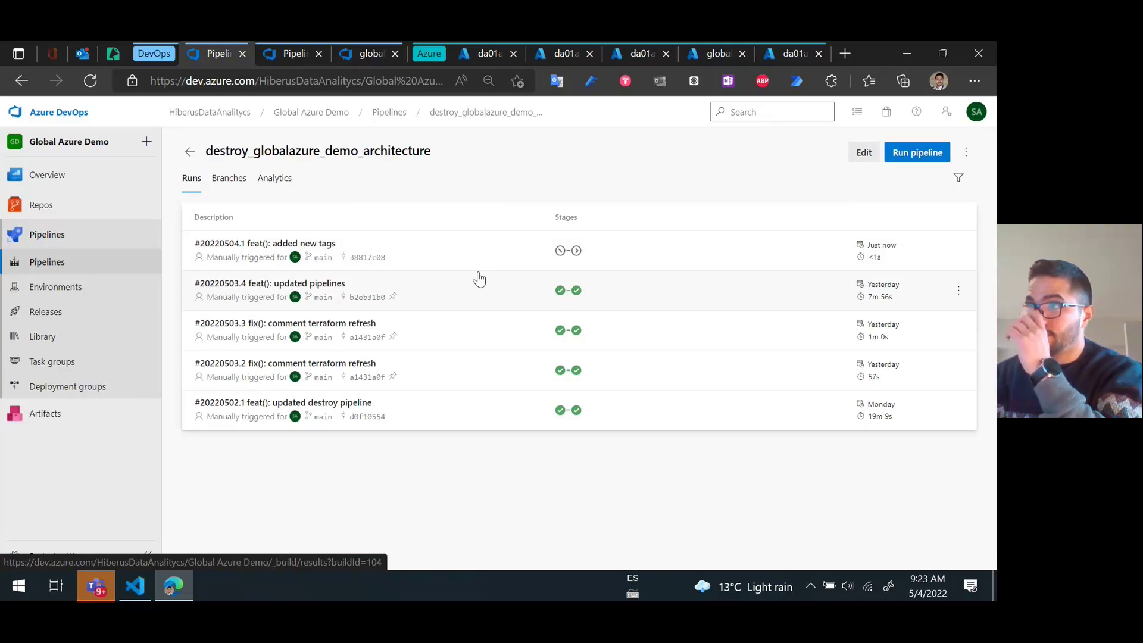
click(388, 117)
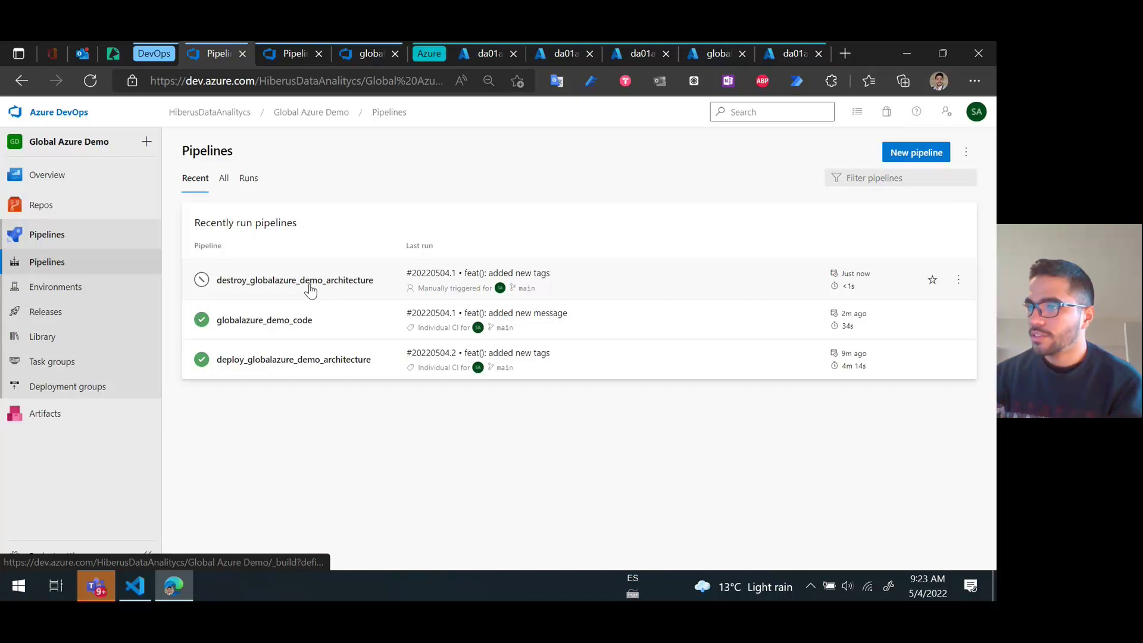
Step: Cancel the Dev stage deployment of Release-8 in the global_azure_af release pipeline
click(50, 317)
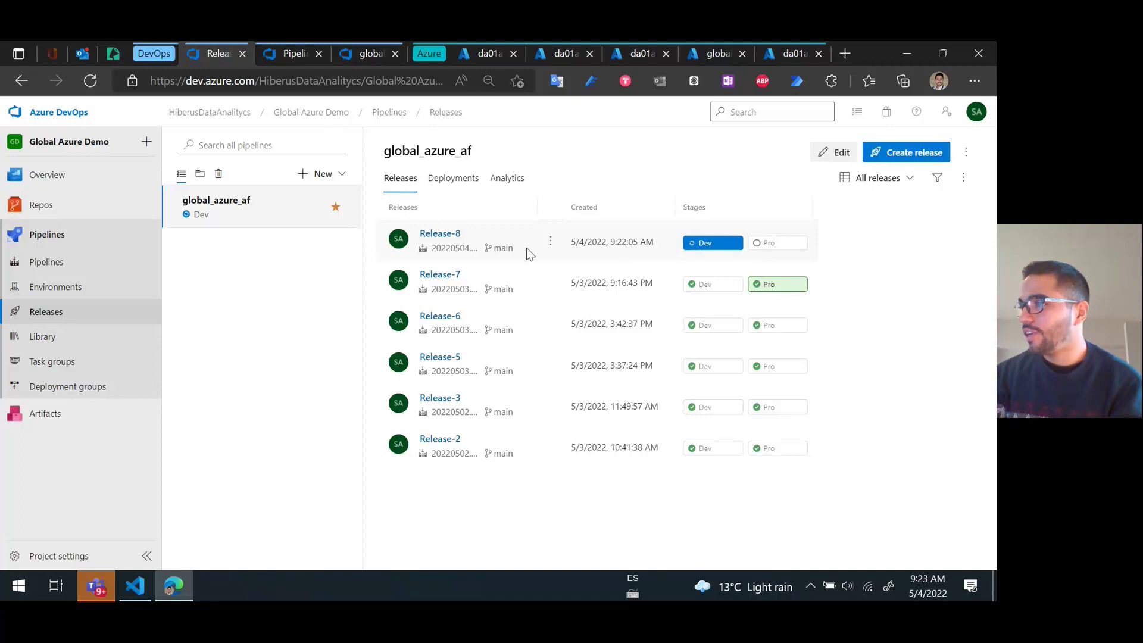
click(446, 237)
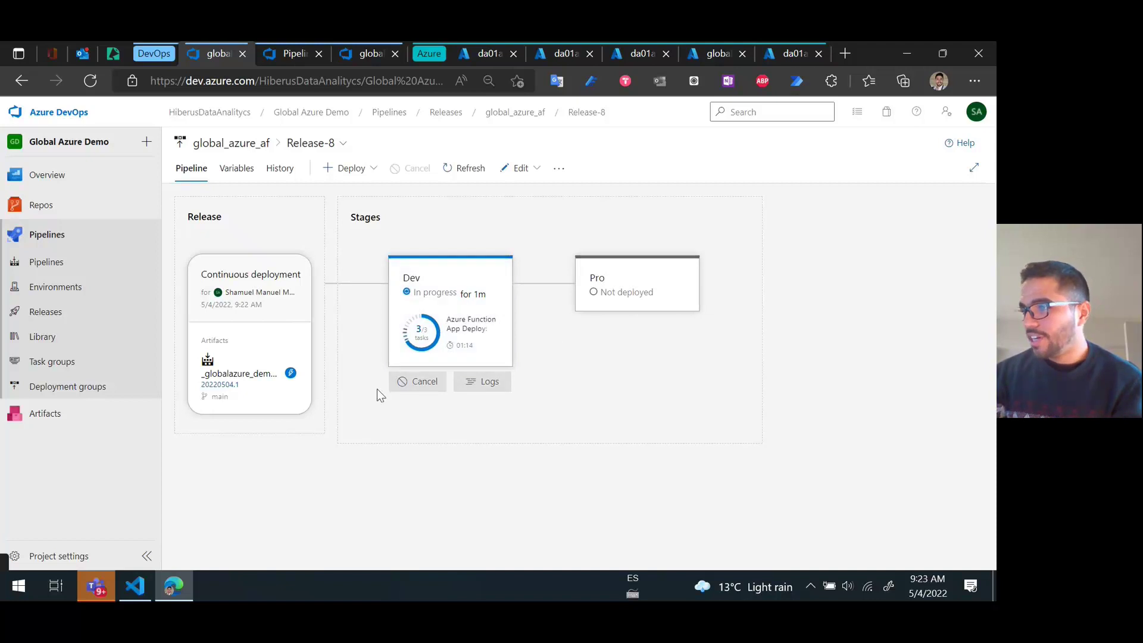
click(414, 384)
click(547, 389)
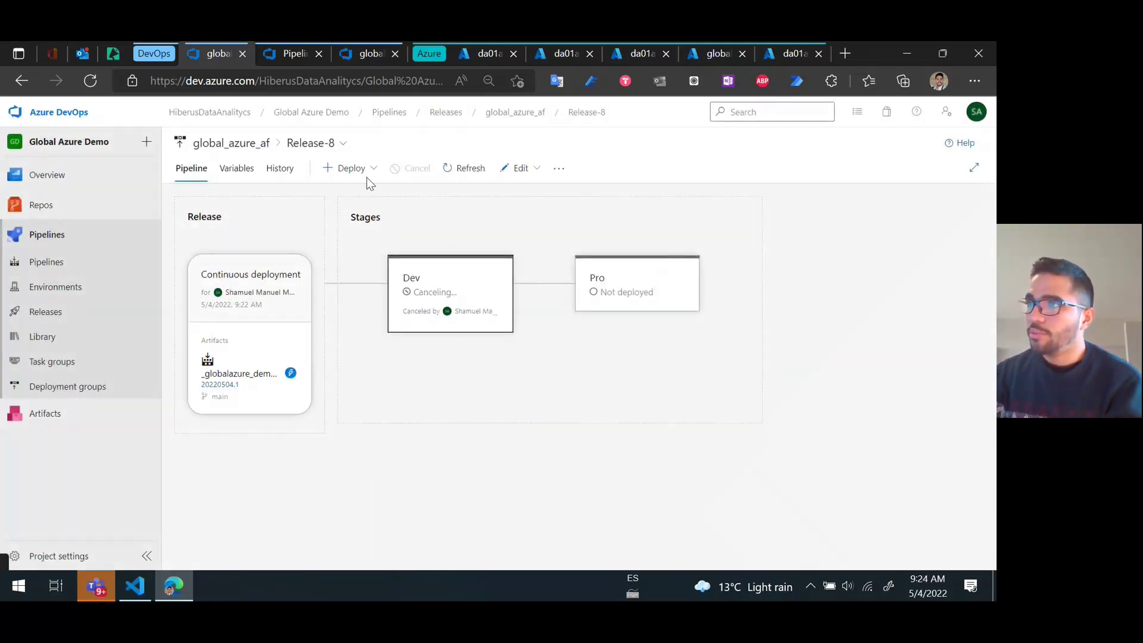
Step: Run the destroy_globalazure_demo_architecture pipeline on the main branch again and view its Dev job progress
click(327, 113)
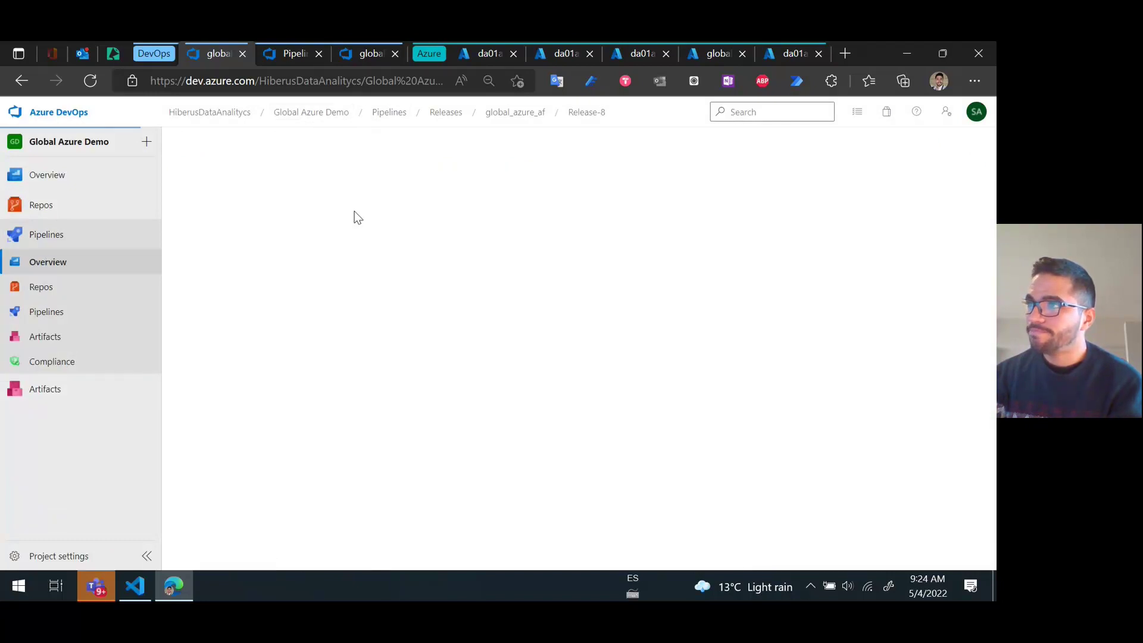
click(47, 309)
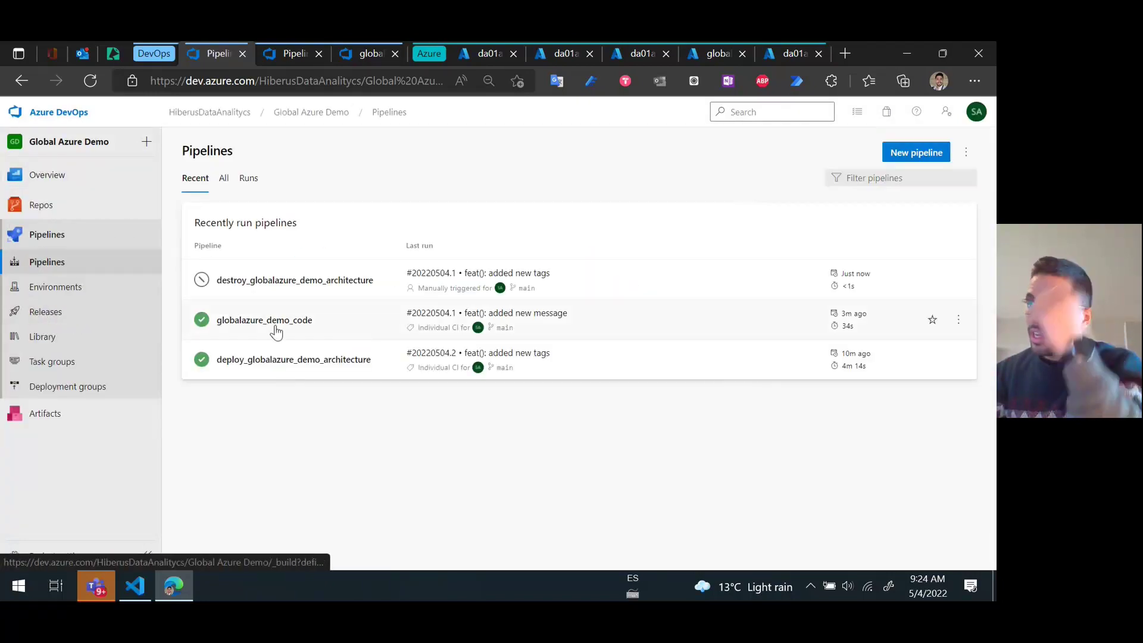
click(266, 360)
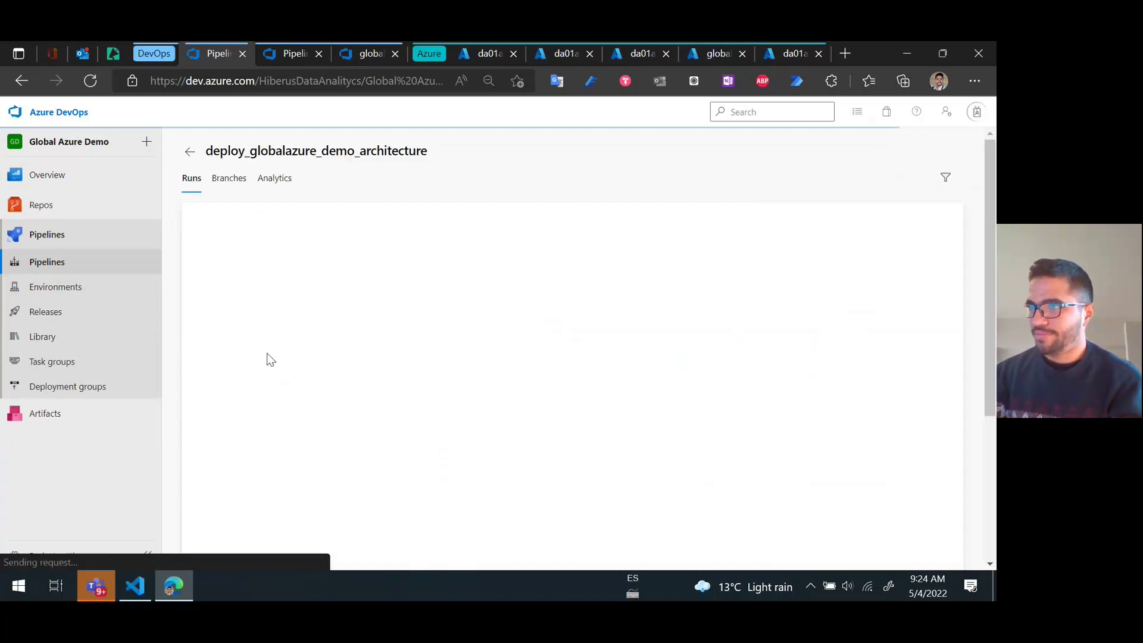
click(190, 152)
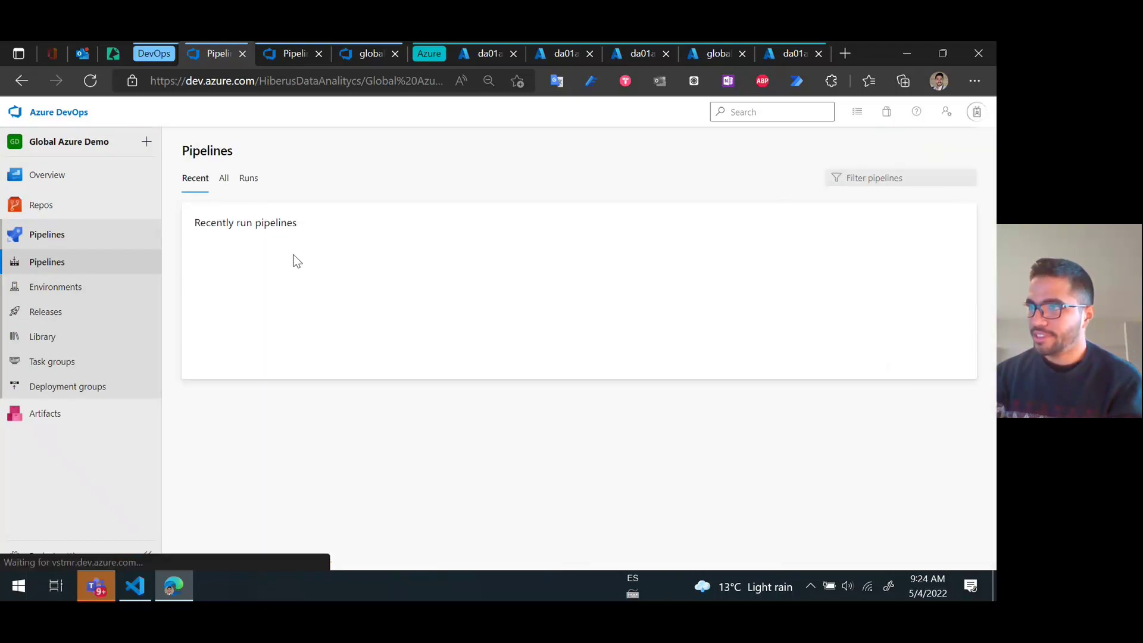
click(281, 277)
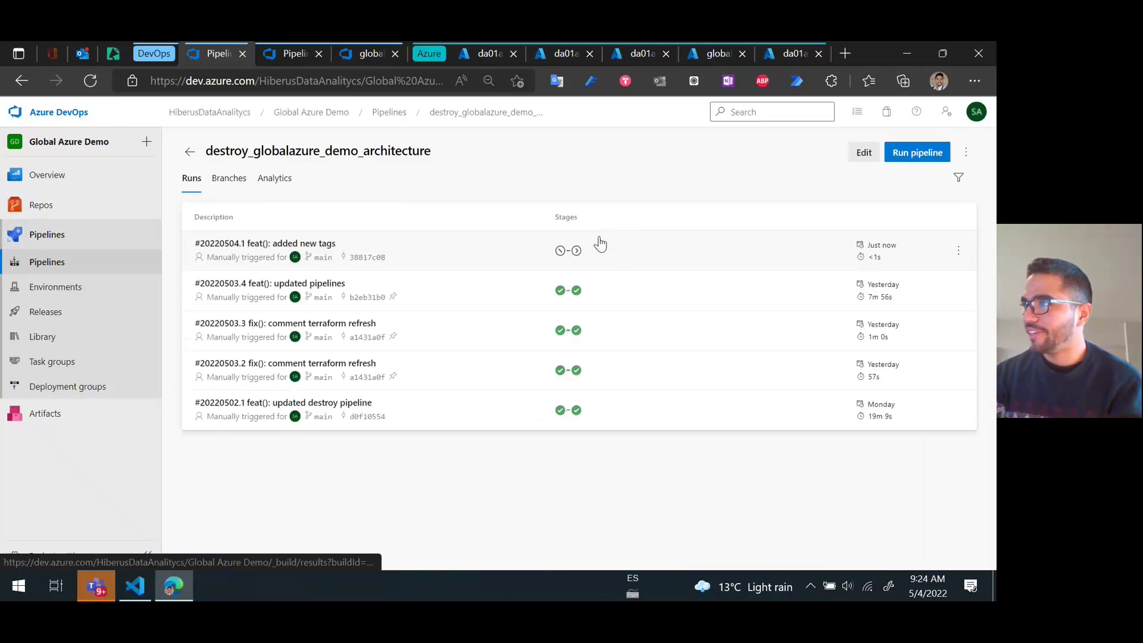
click(911, 155)
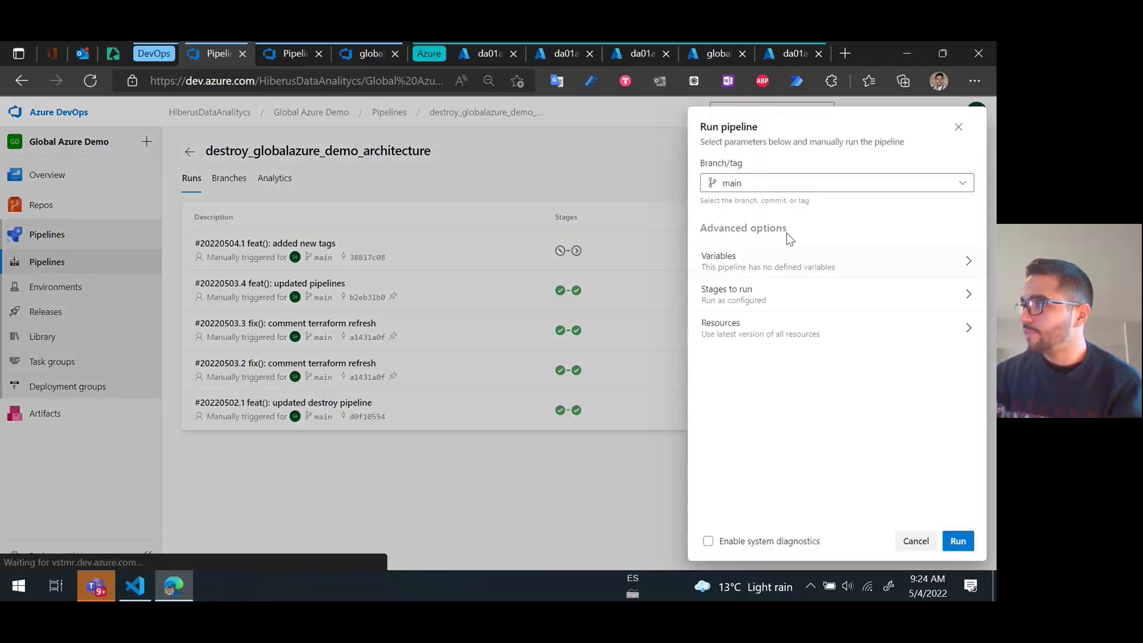
click(957, 542)
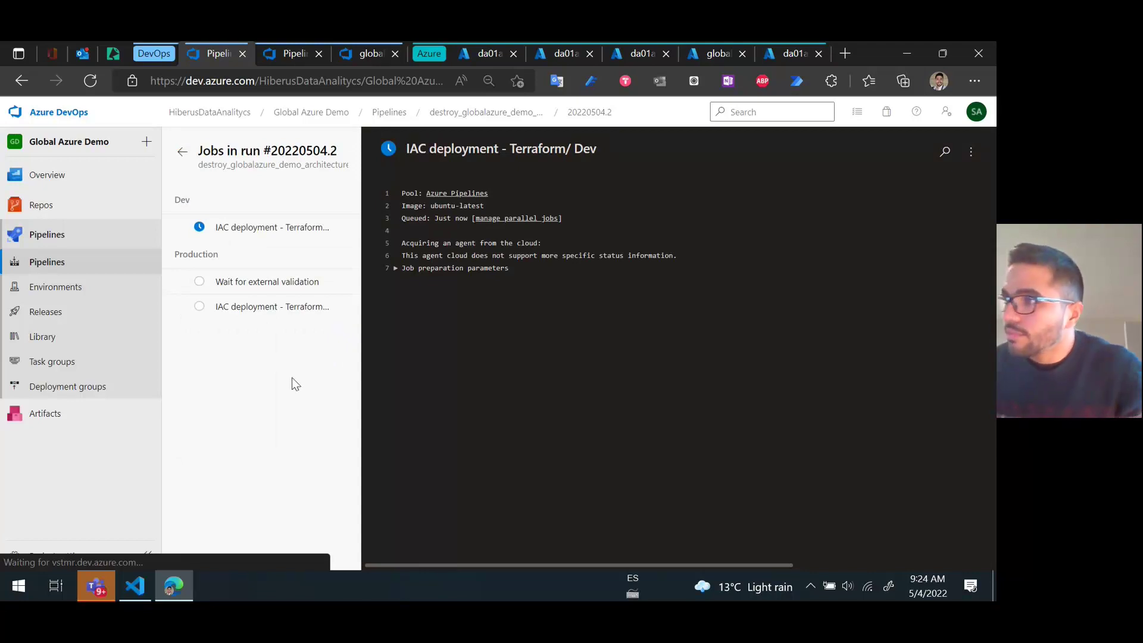
click(153, 409)
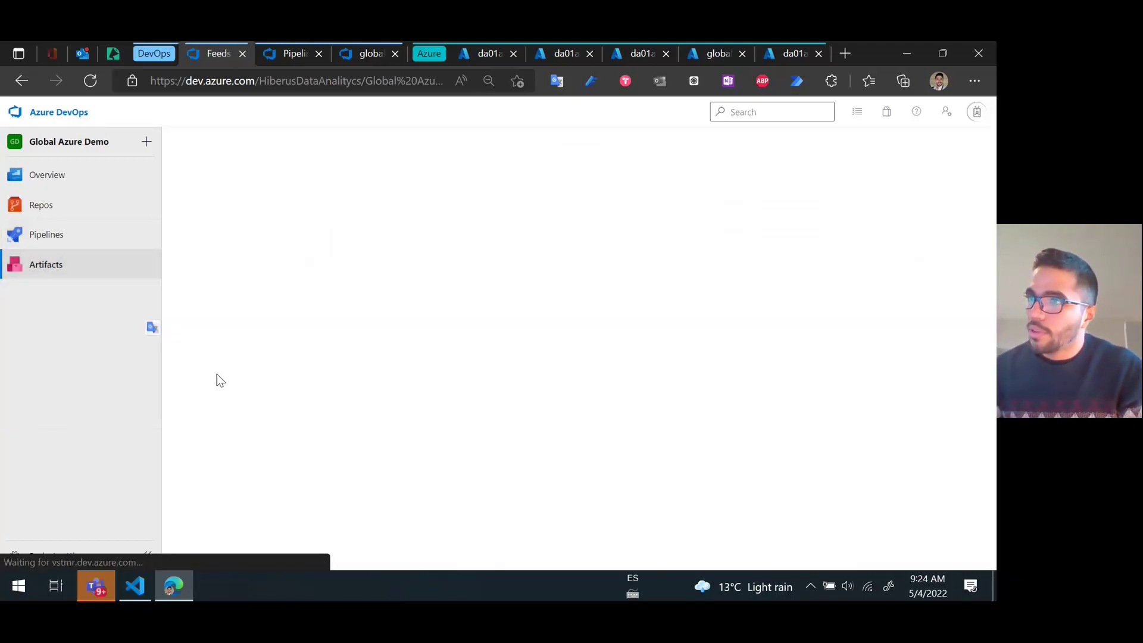
click(20, 82)
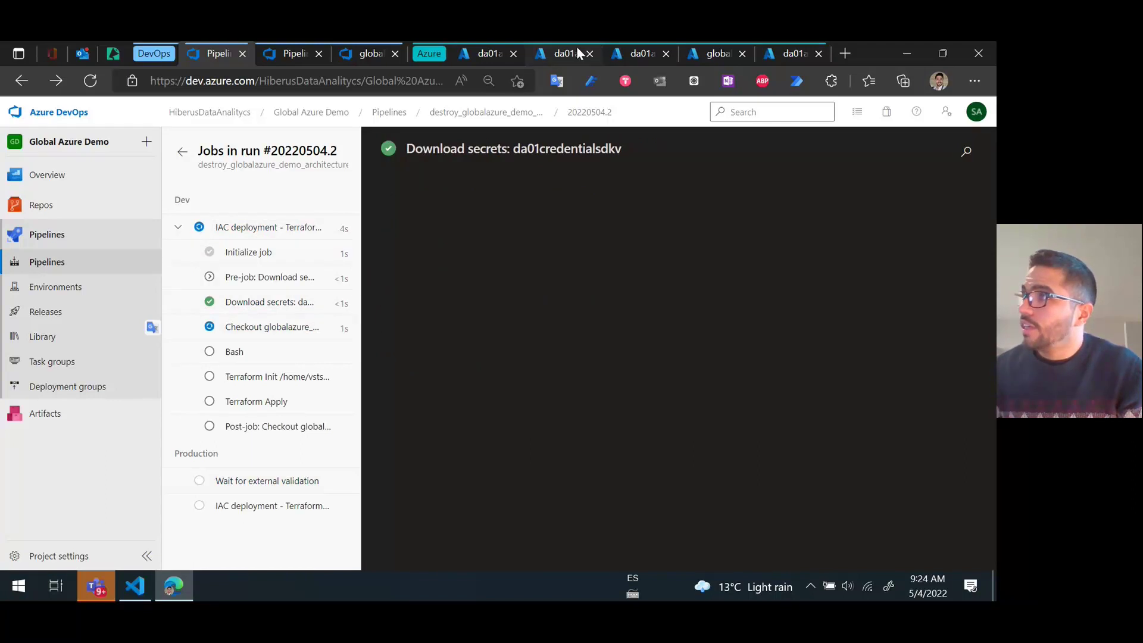
Step: Close the browser tab with the da01azureglobalpsp scale-up page and the Azure tab following it
click(487, 55)
click(561, 55)
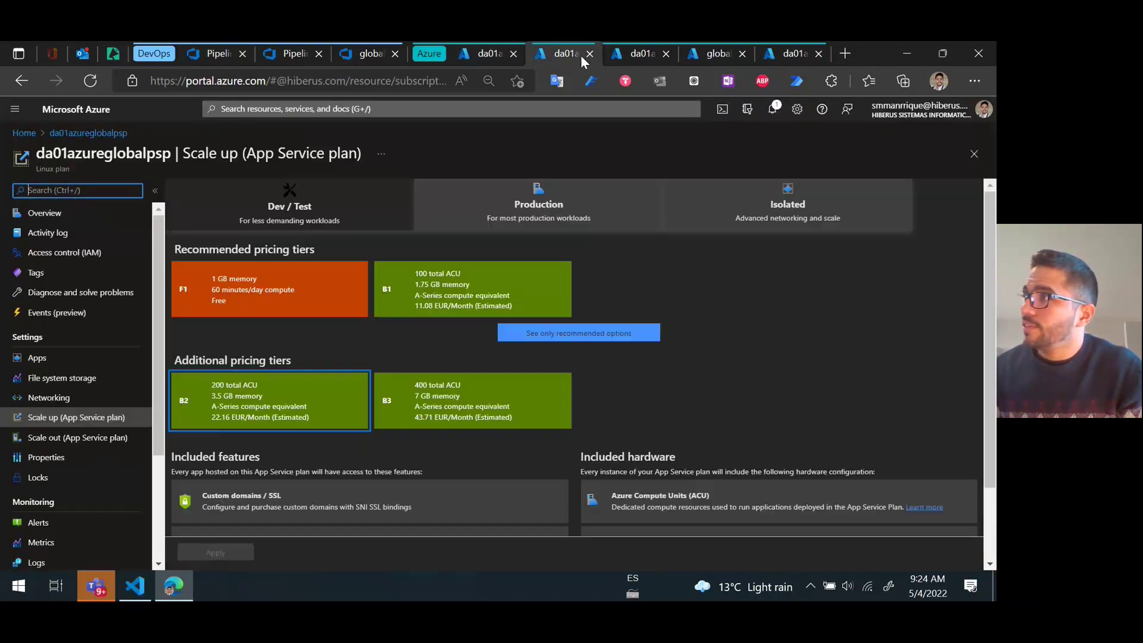
click(591, 52)
click(591, 52)
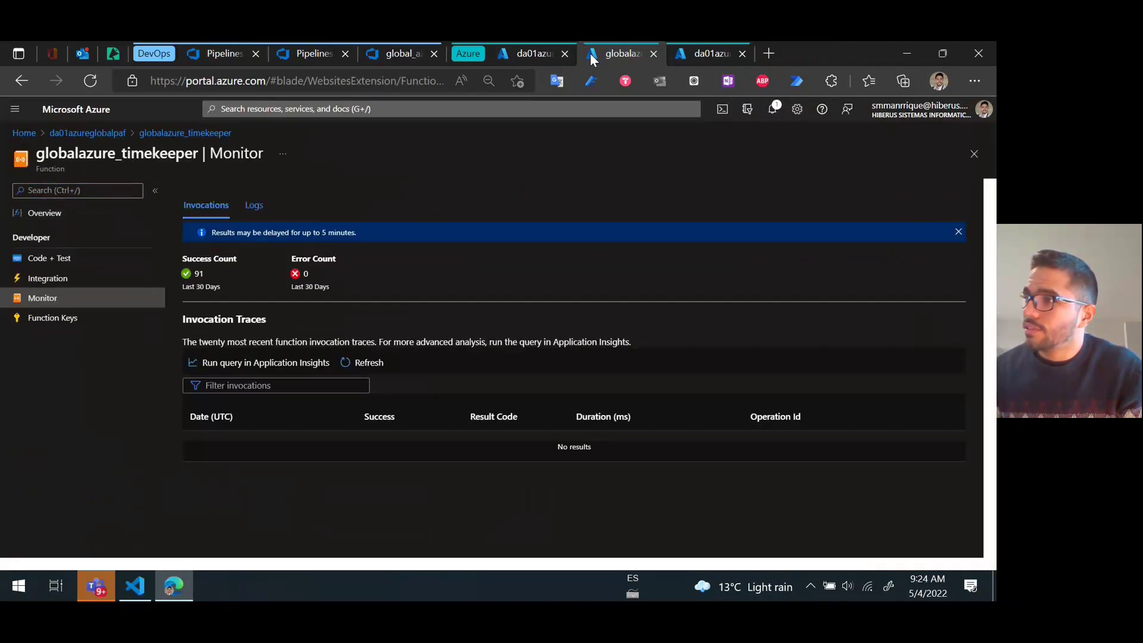
Step: Open the resource groups list in the Azure portal and apply the saved globalAzure view
click(573, 54)
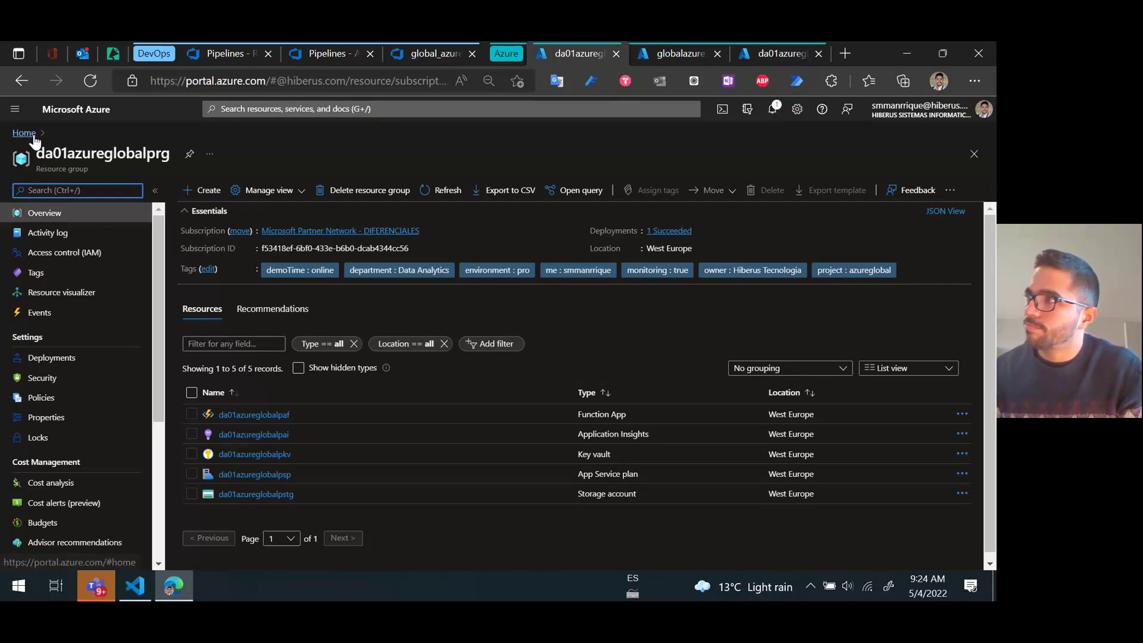
click(663, 55)
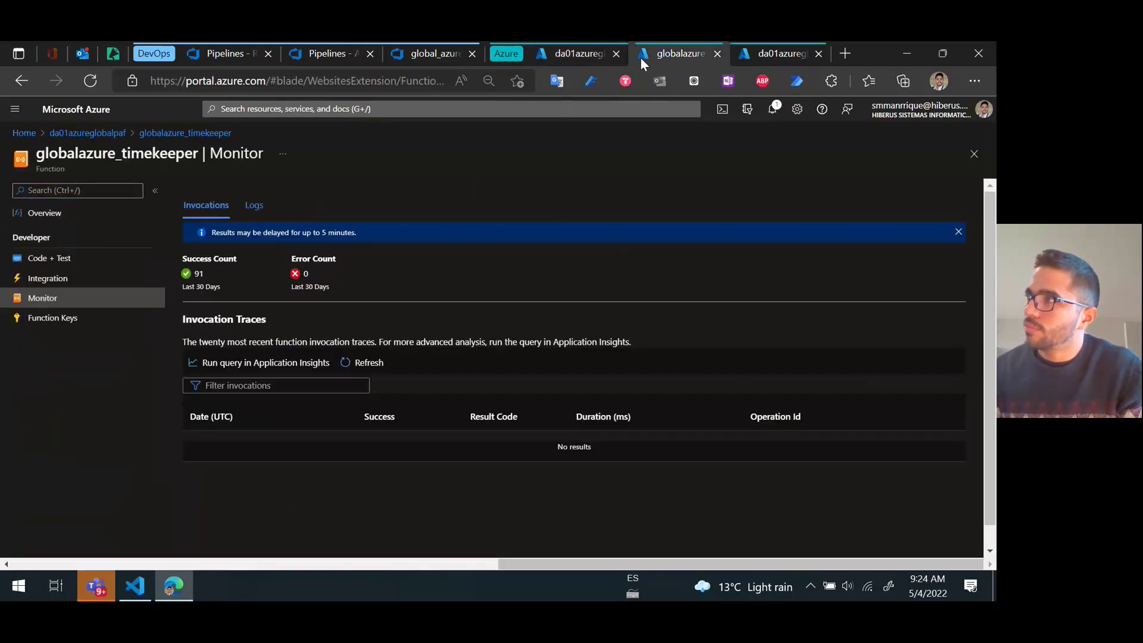
click(584, 50)
click(24, 133)
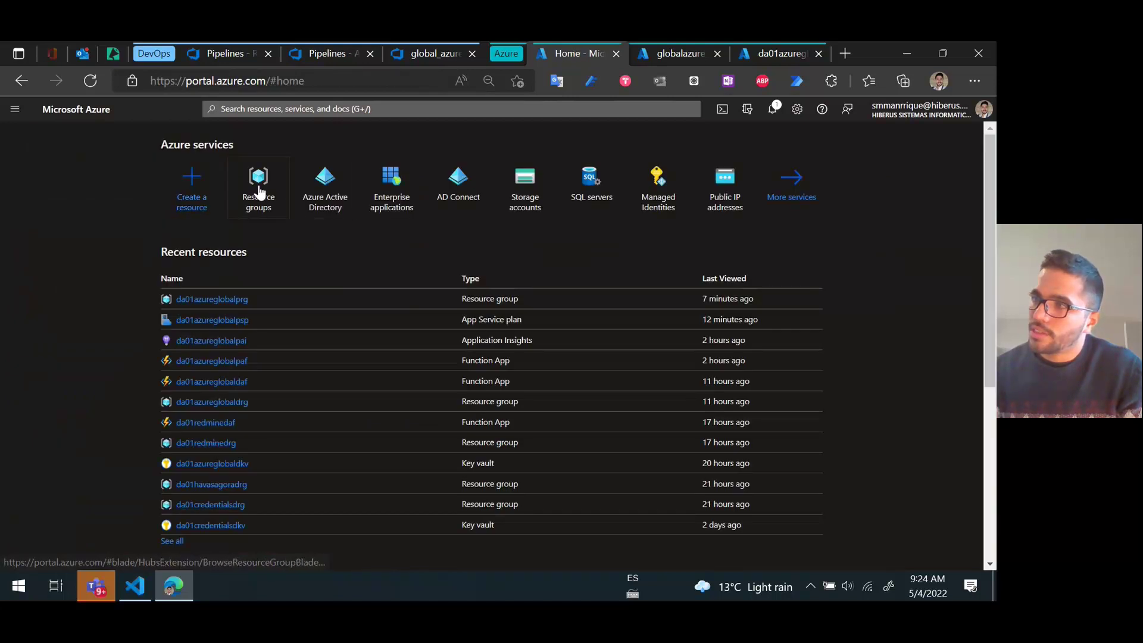
click(259, 191)
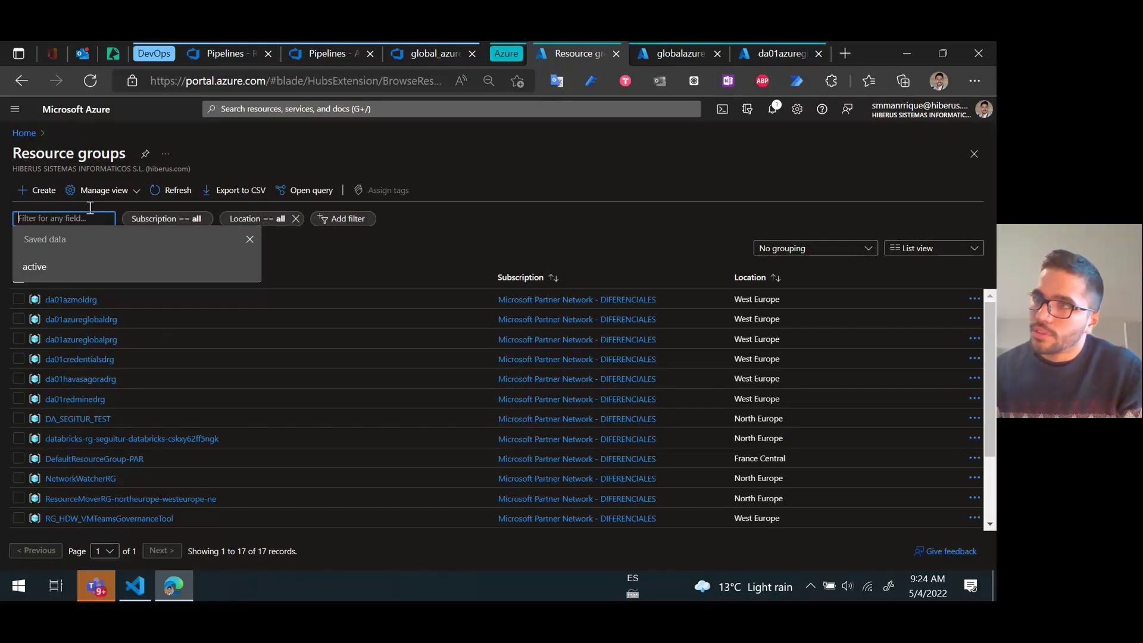
click(119, 190)
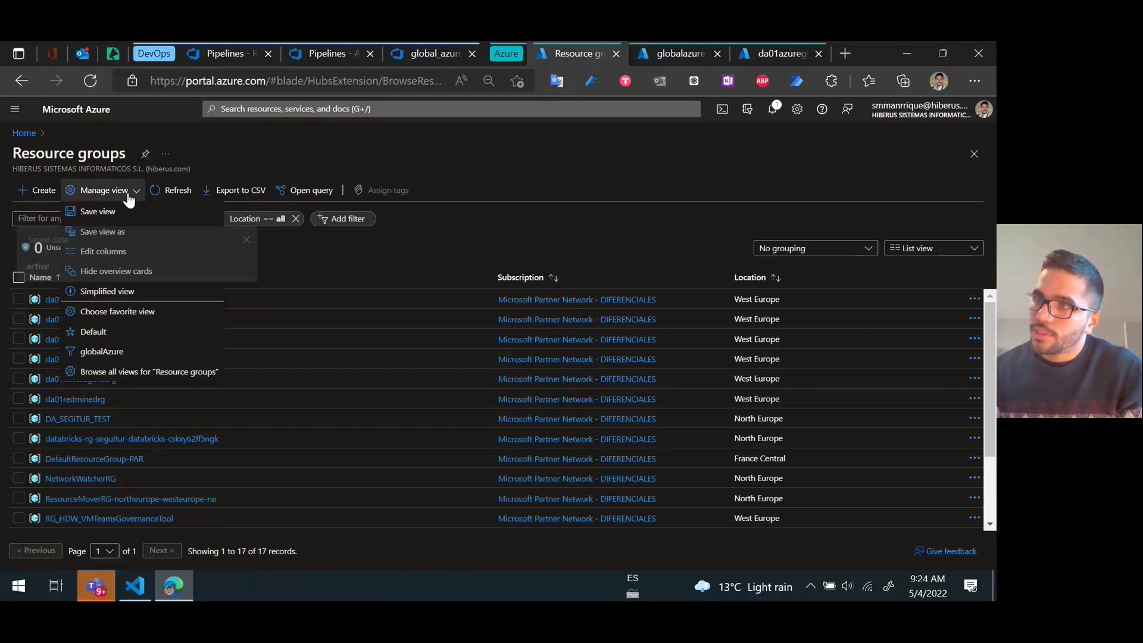
click(111, 350)
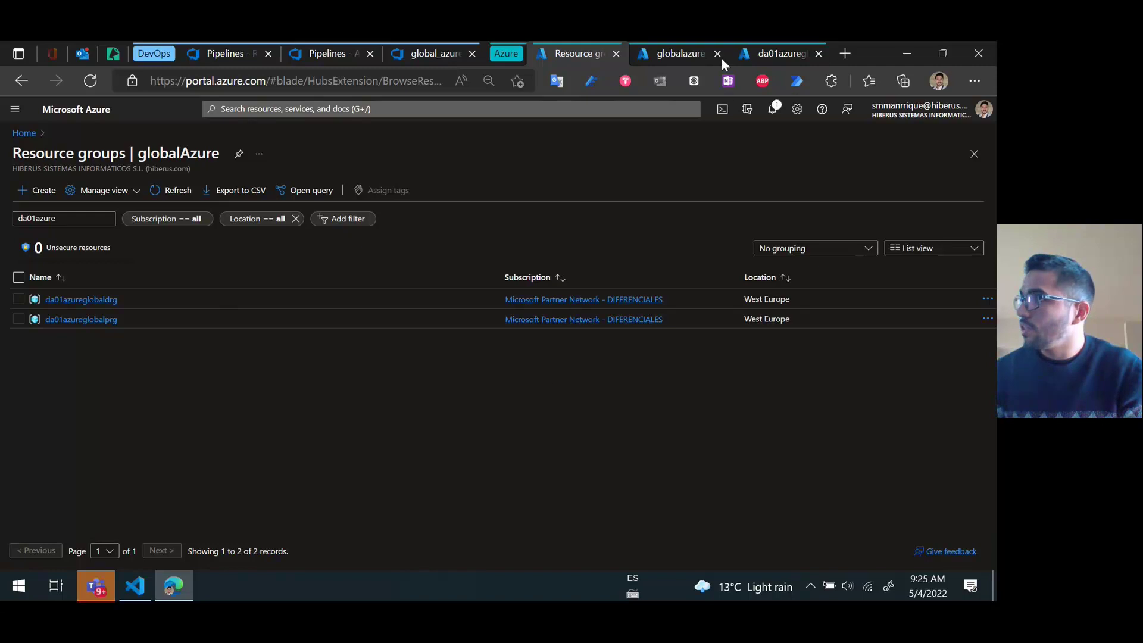
Step: Check the da01azureglobalpai Application Insights tab and close the globalazure_timekeeper Monitor tab
click(657, 54)
click(763, 50)
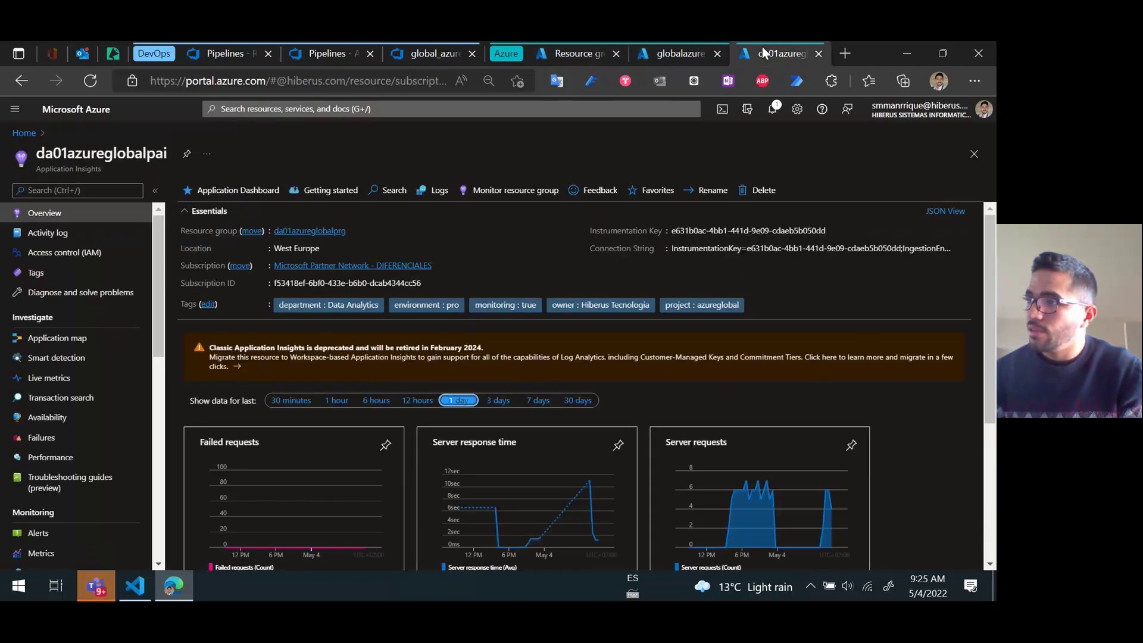
click(716, 54)
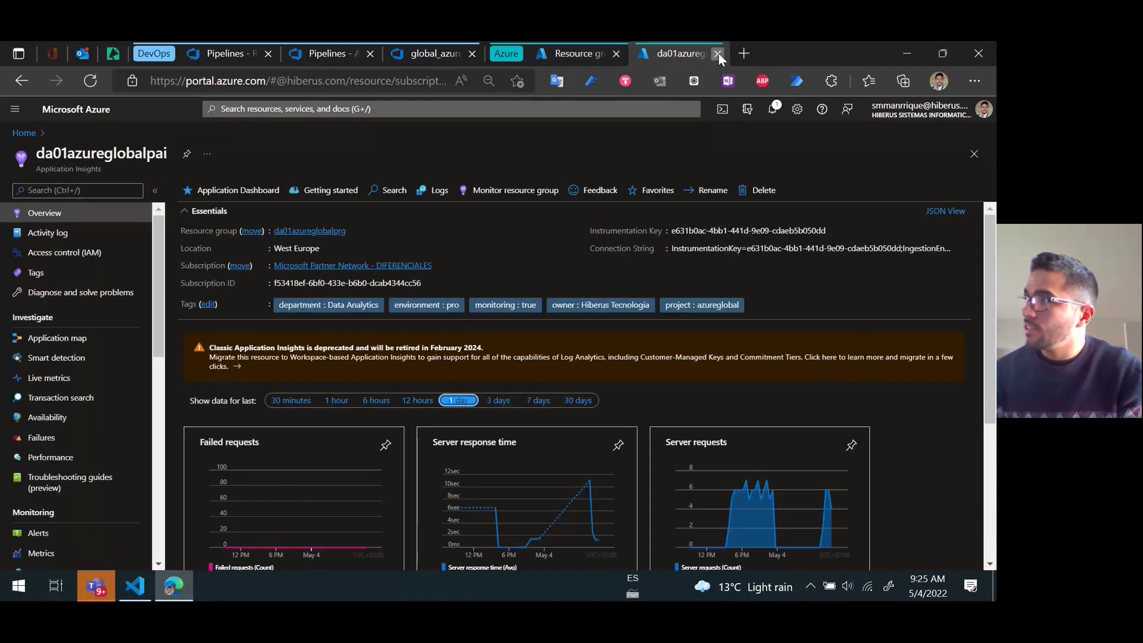
Step: Close the browser tabs for the da01azureglobalpai resource, the global_azure_af release pipeline and the list of all pipelines
click(719, 54)
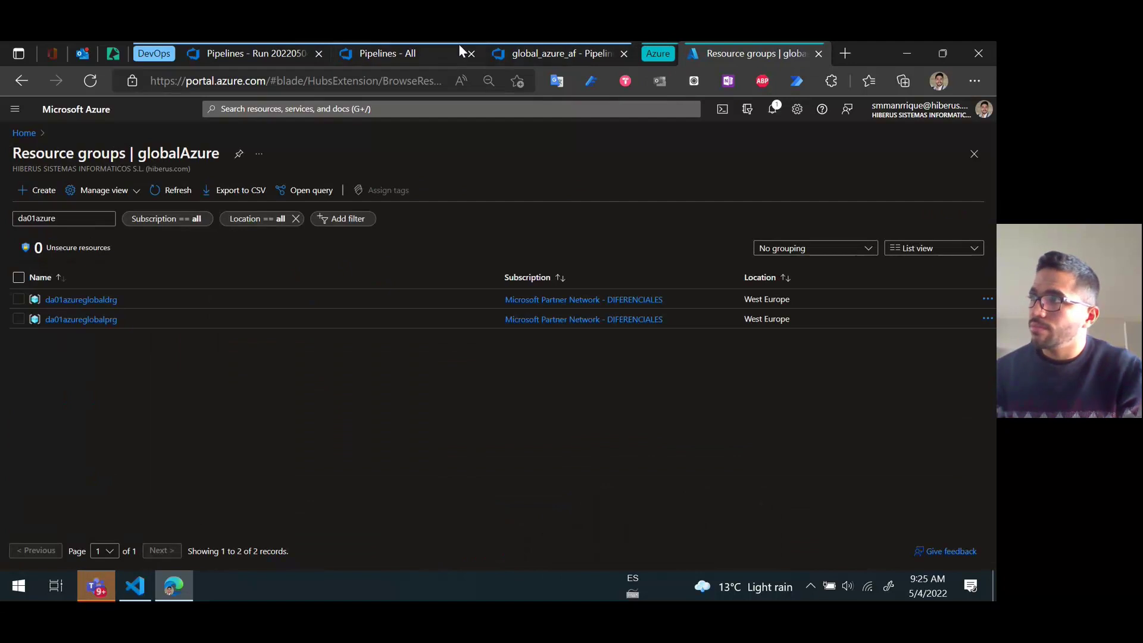
click(424, 52)
click(526, 56)
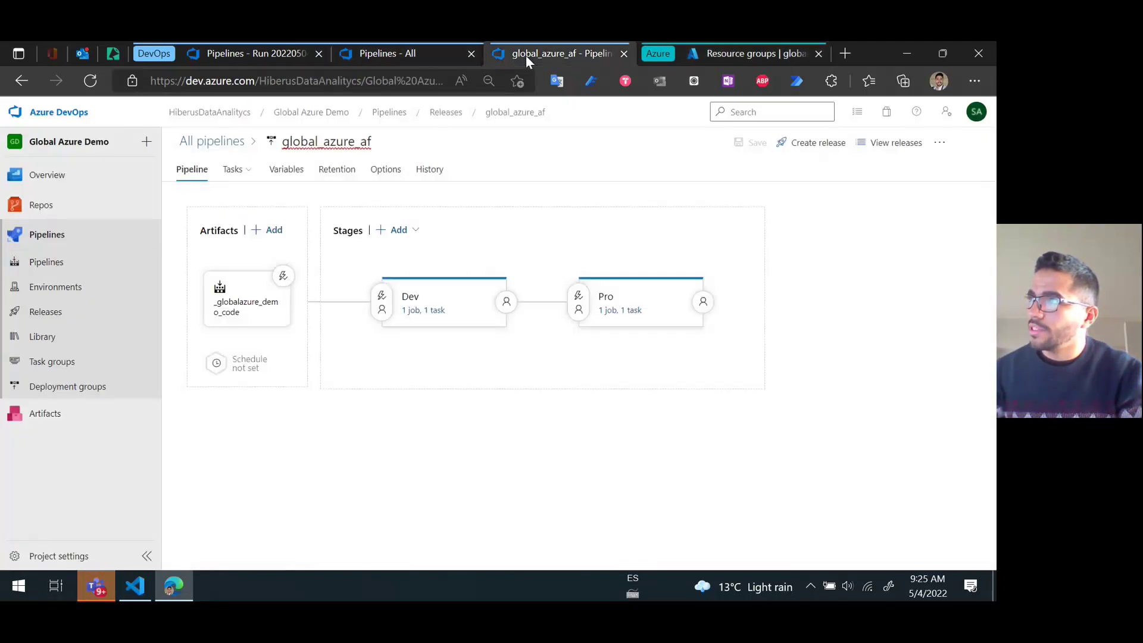
click(624, 54)
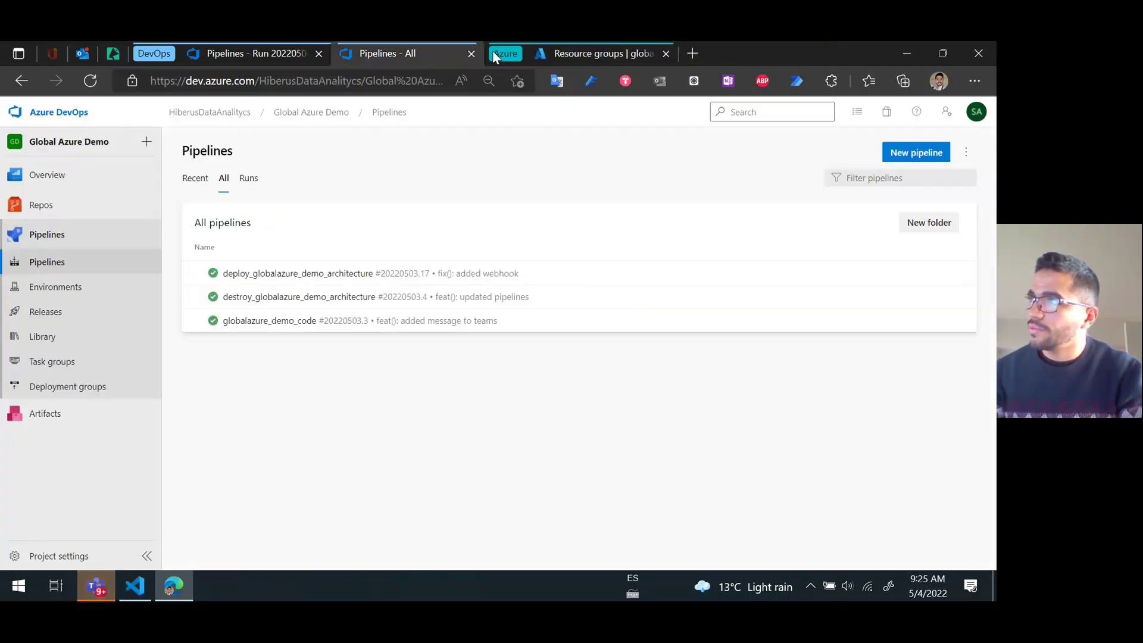
click(471, 53)
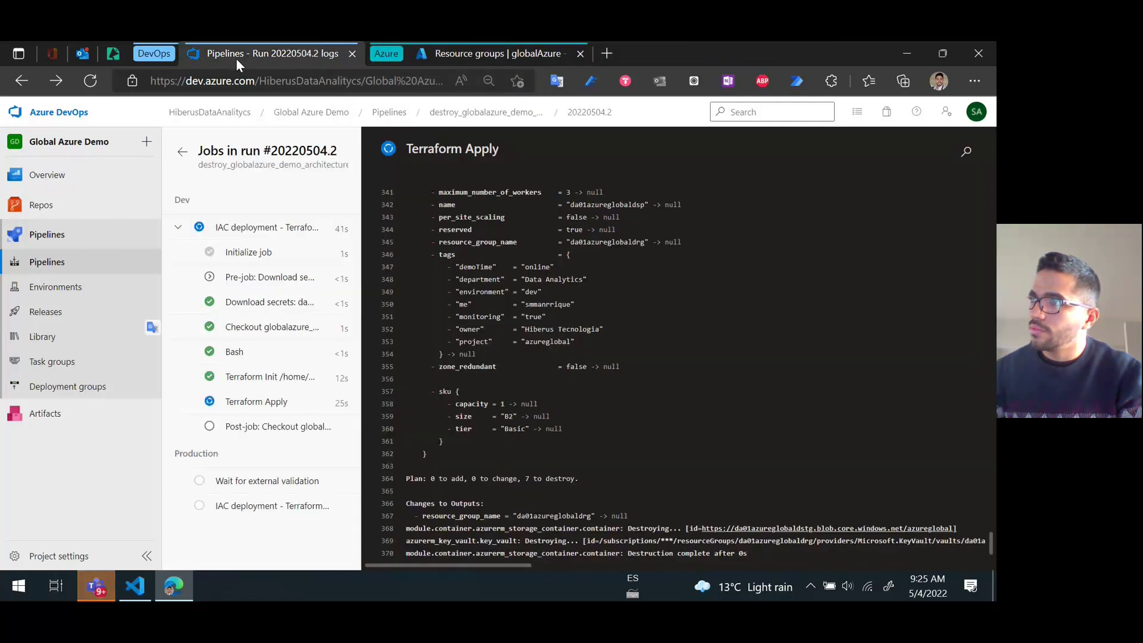
Step: Follow the Terraform Apply log of the destroy run and highlight its plan summary line
scroll(498, 368, down, 1)
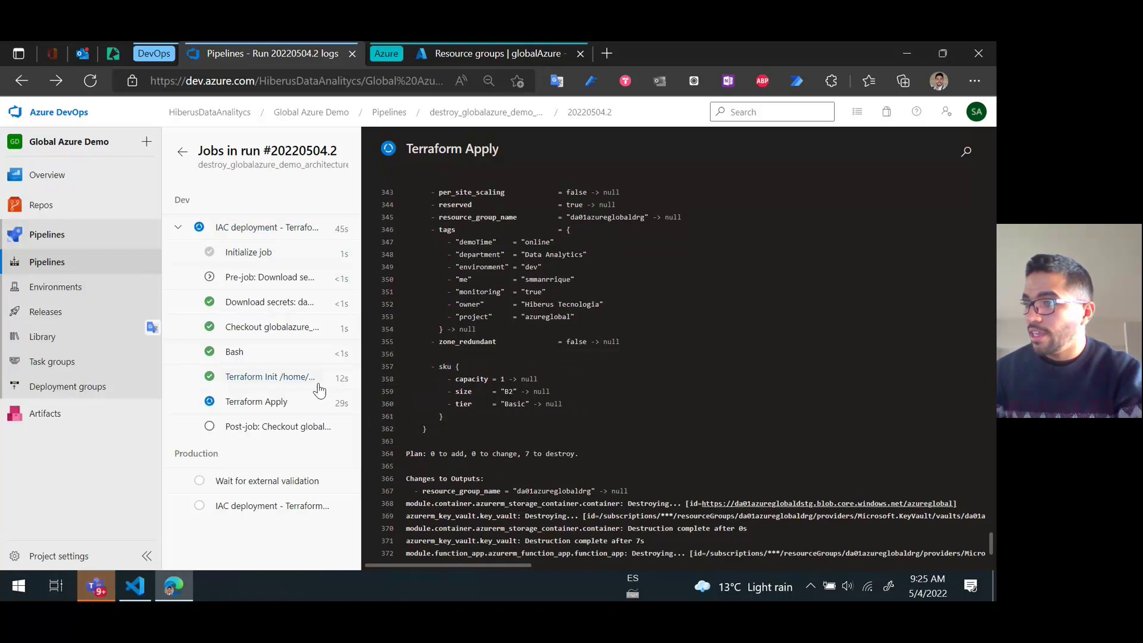
drag(581, 454, 384, 458)
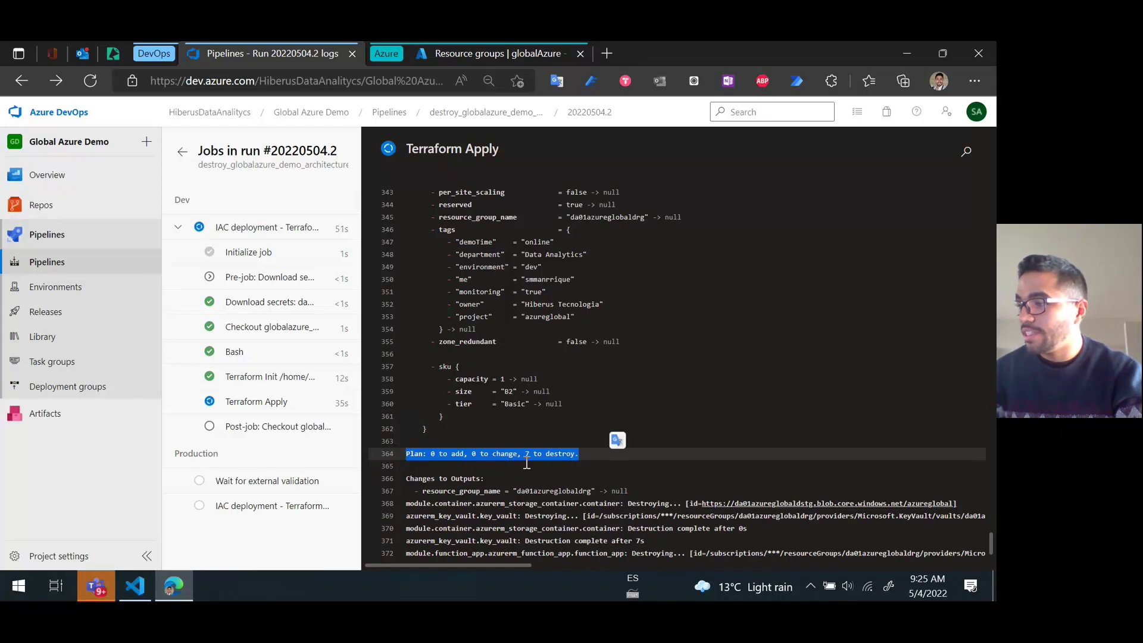
scroll(536, 456, down, 1)
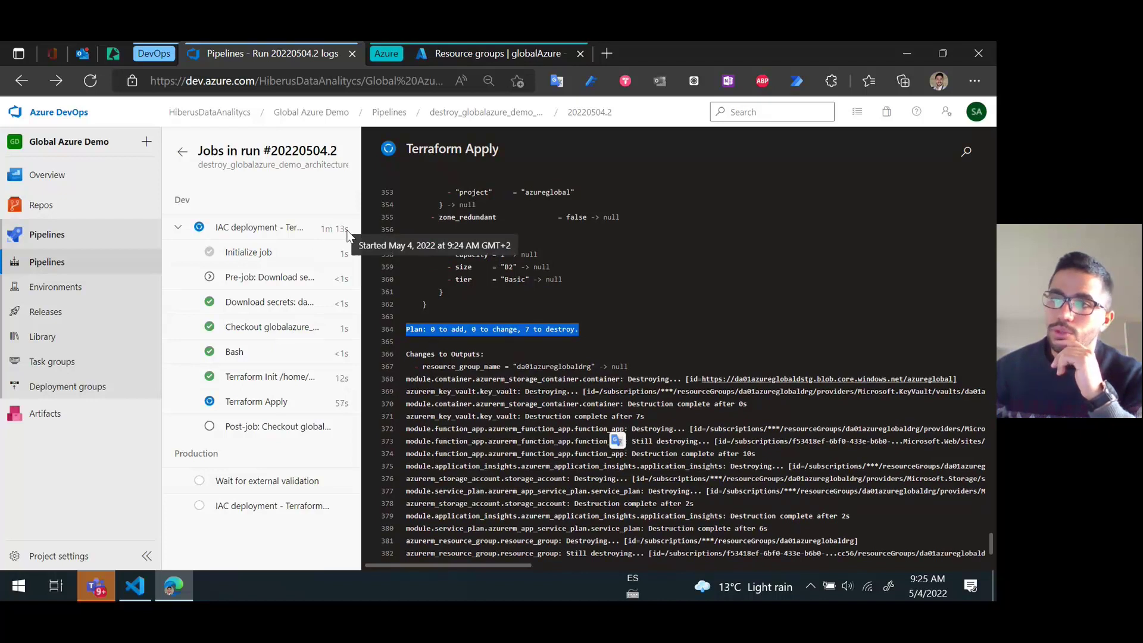
Step: Switch to Visual Studio Code, open azure-pipelines-deployment.yml and examine its Dev stage, variable groups and Terraform init and refresh steps
click(136, 587)
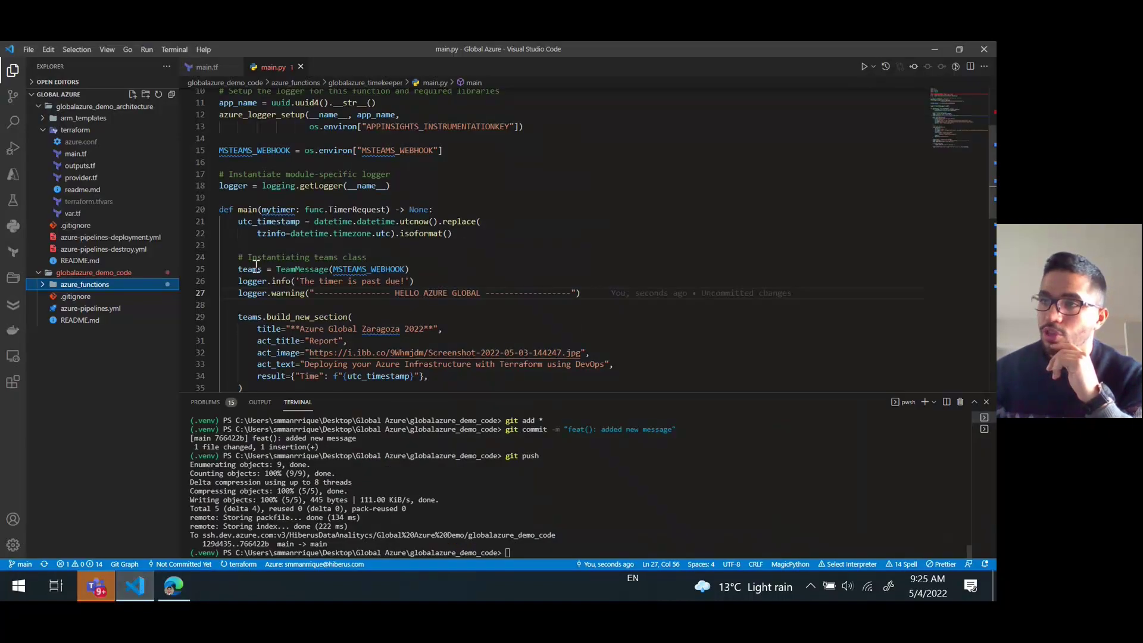
click(92, 239)
click(476, 200)
scroll(522, 233, up, 6)
scroll(518, 237, up, 8)
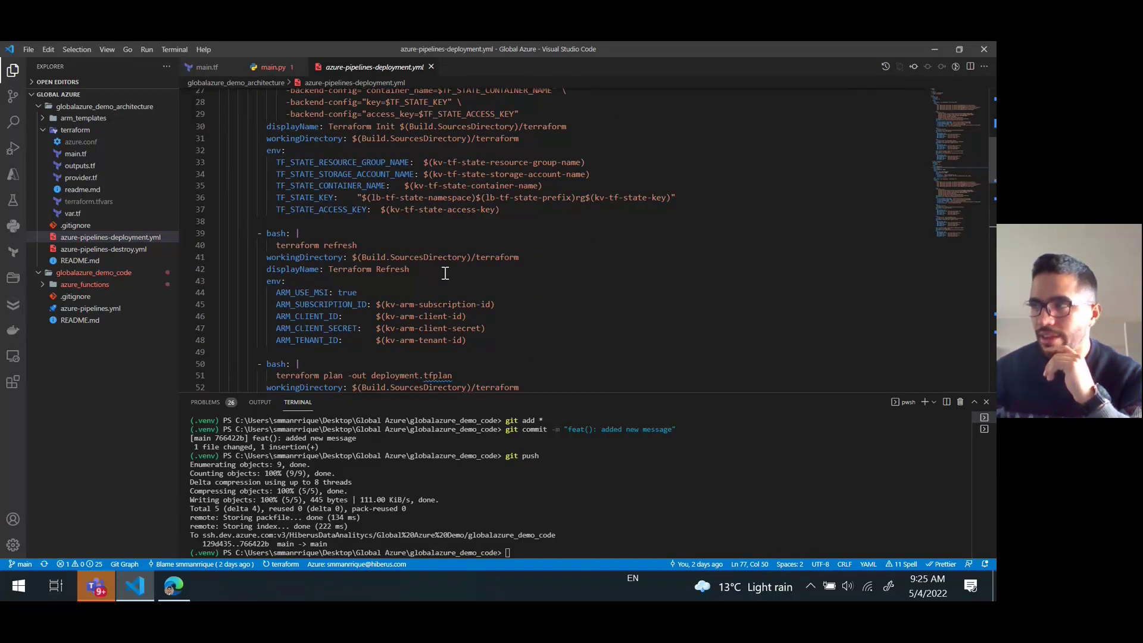
scroll(445, 273, up, 1)
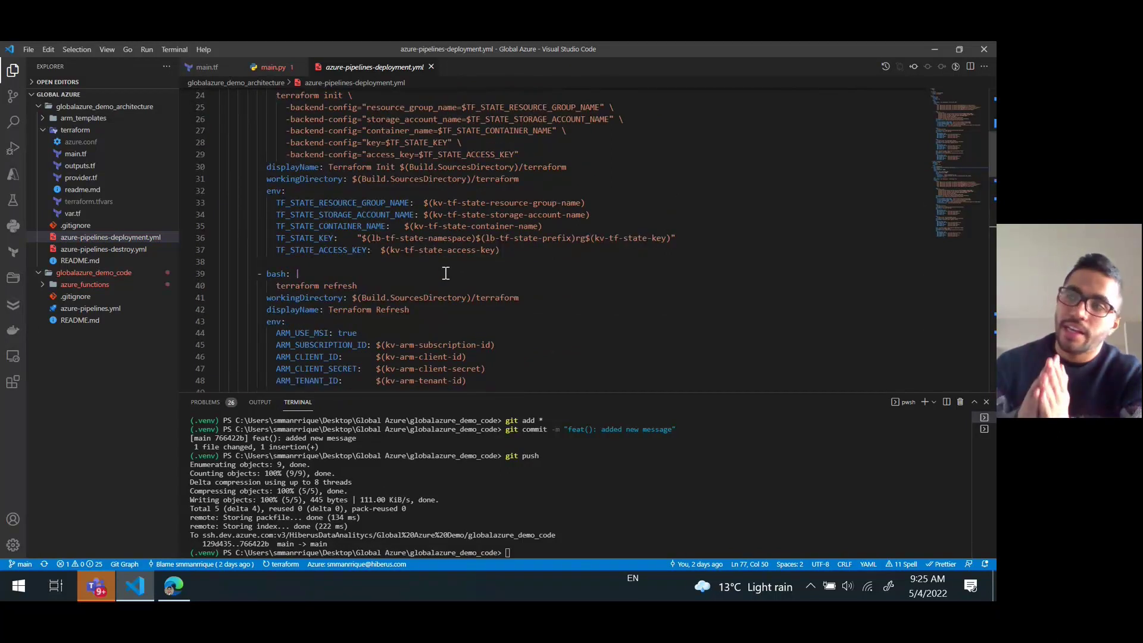
scroll(446, 274, up, 3)
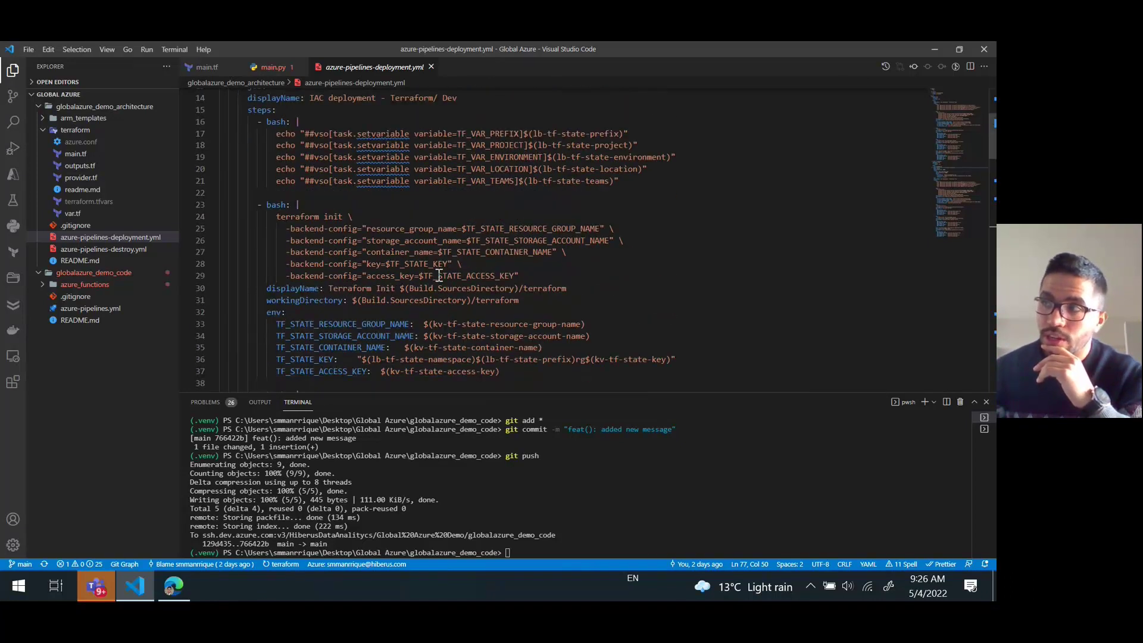
scroll(437, 275, down, 1)
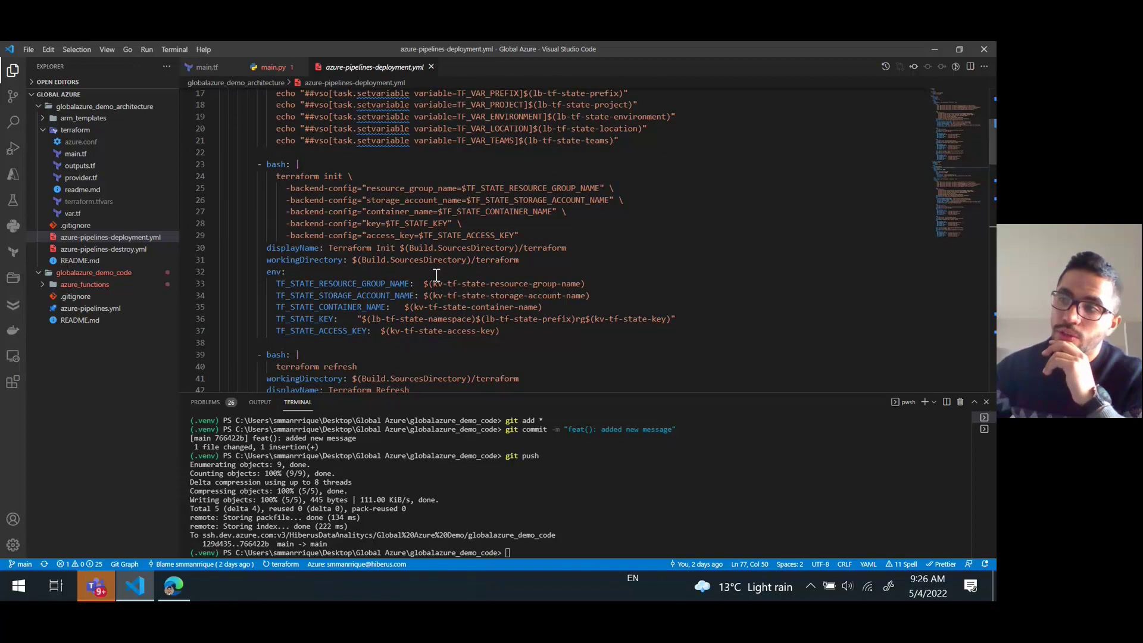
scroll(436, 275, up, 5)
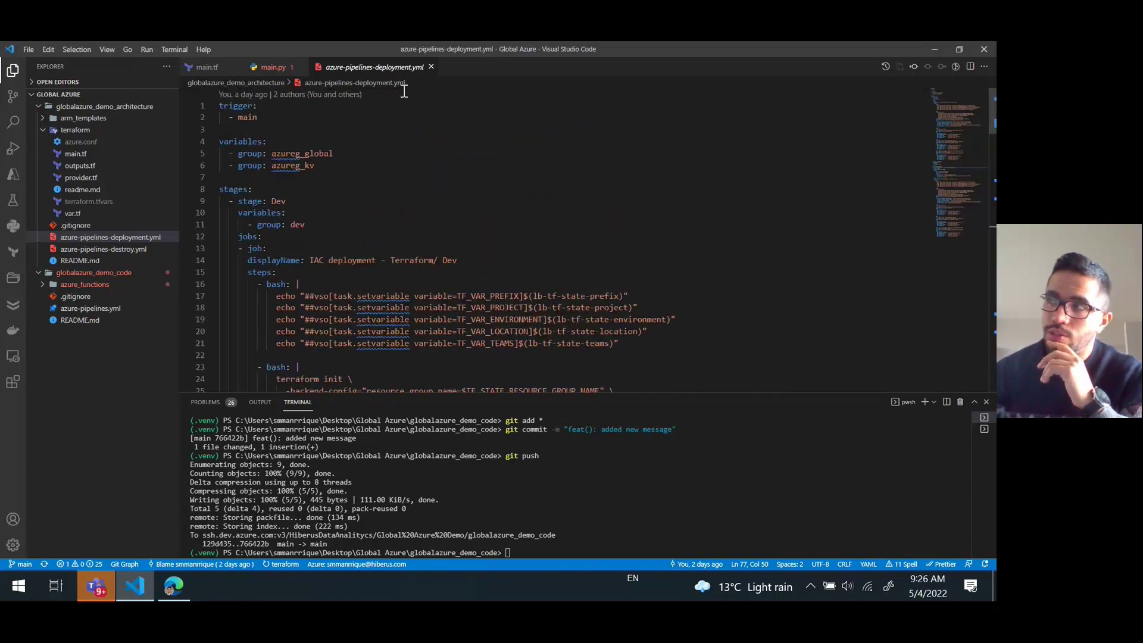